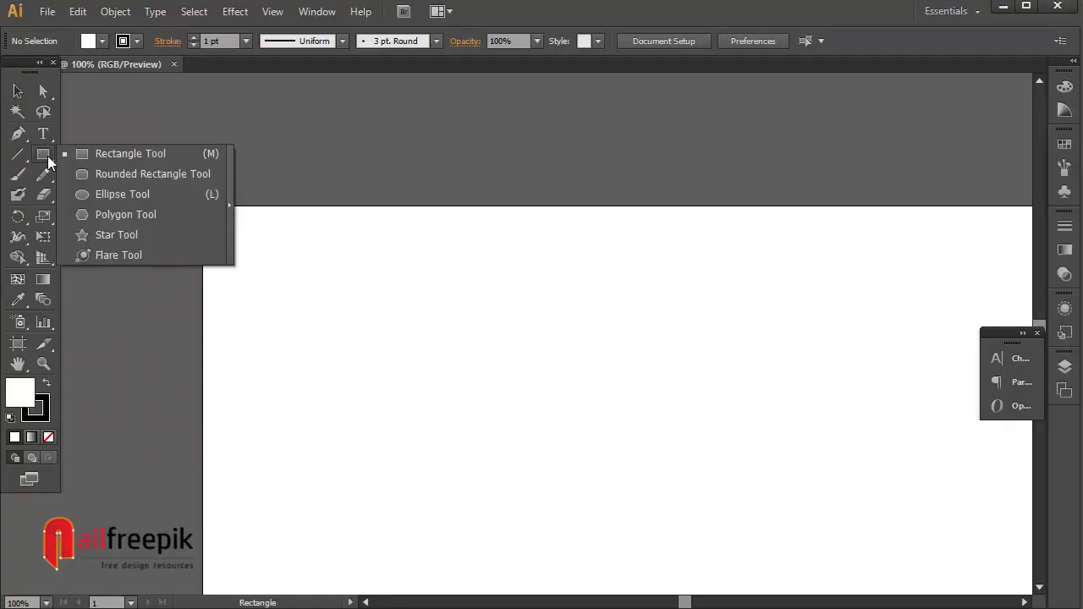
# Step: Draw a rounded rectangle brick with a 5 px corner radius near the artboard's upper-left corner, discarding the initial default-size shape
pyautogui.click(304, 271)
pyautogui.click(507, 316)
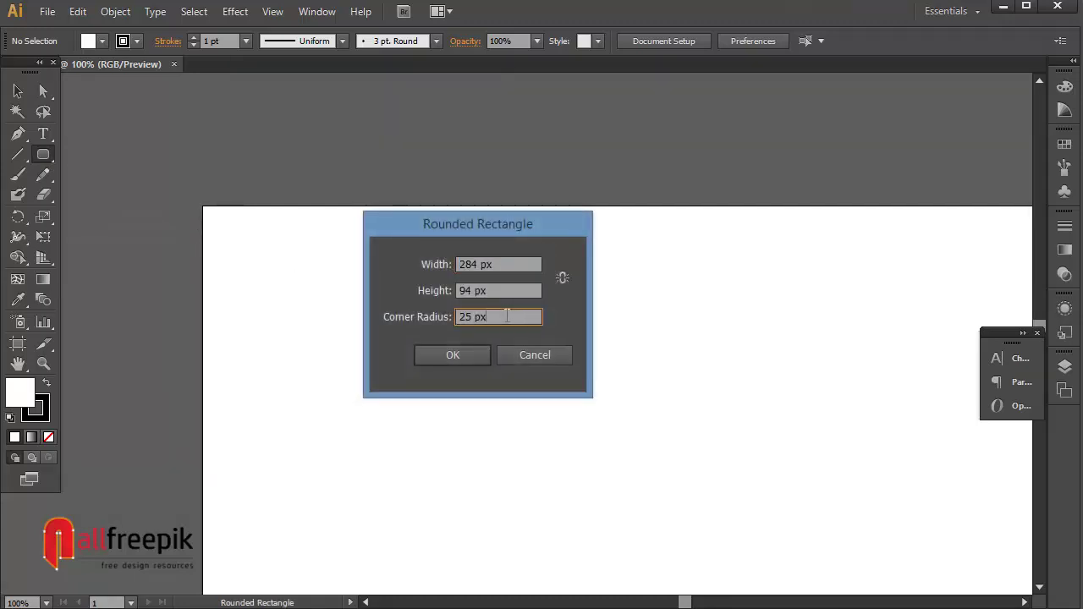
pyautogui.write('5')
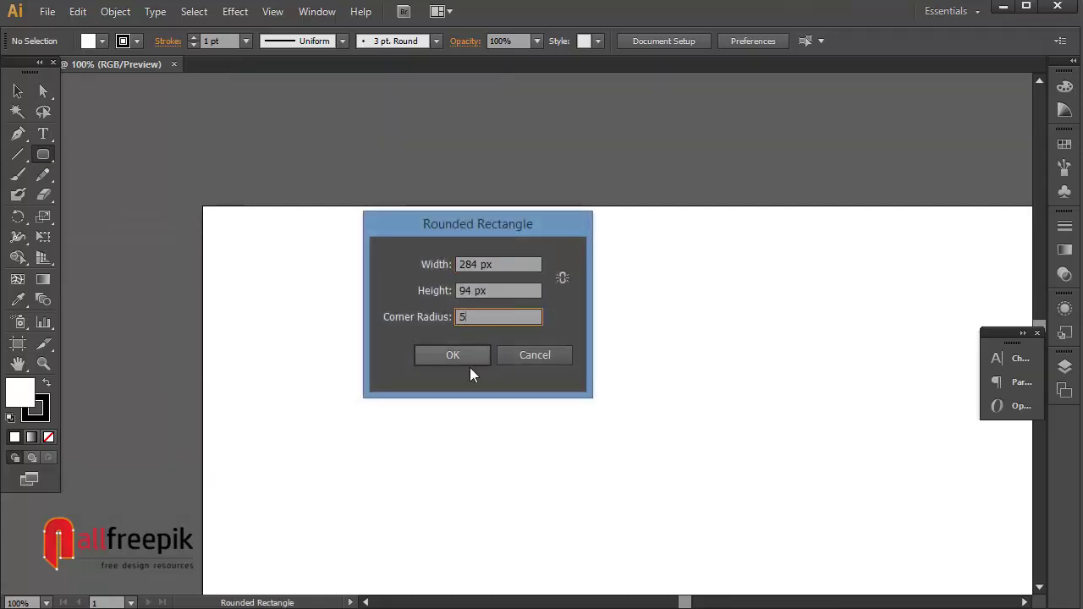
pyautogui.click(470, 356)
pyautogui.press('Delete')
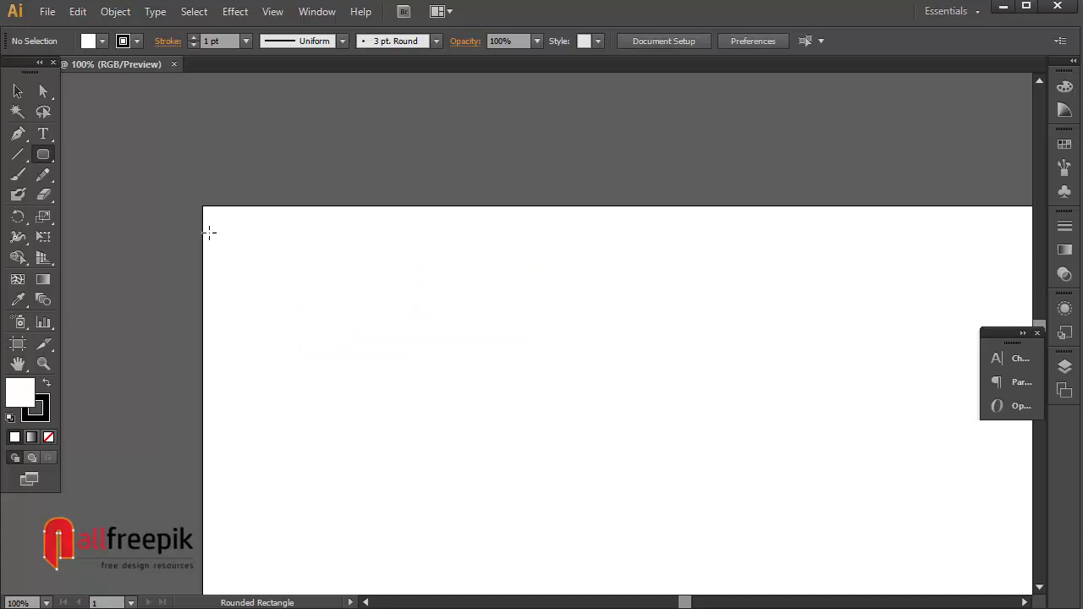
pyautogui.moveTo(221, 234); pyautogui.dragTo(386, 292)
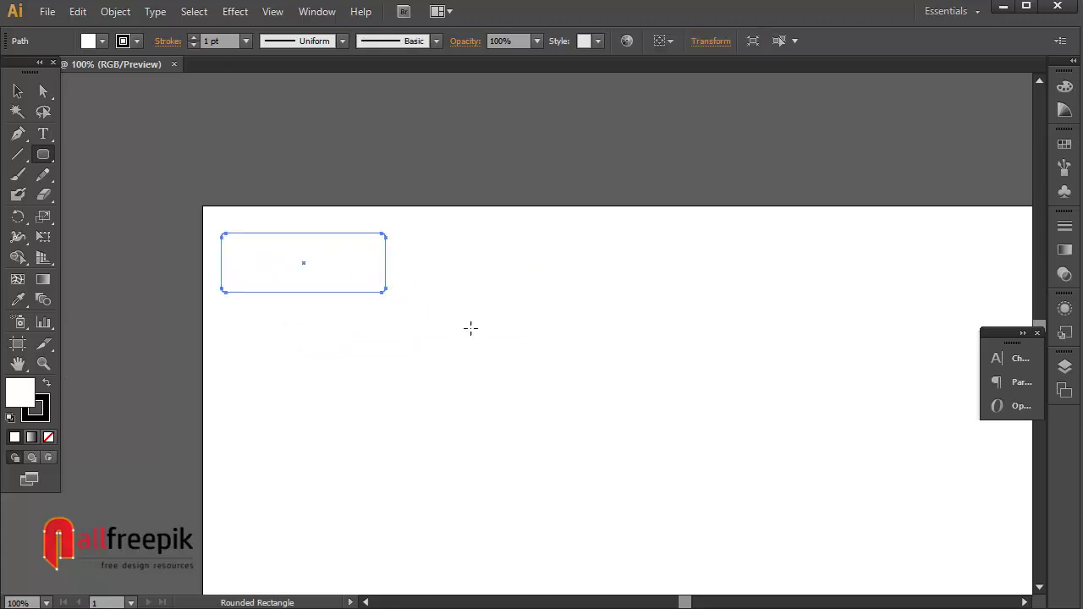
# Step: Duplicate the brick horizontally, placing the copy beside its right end with a narrow gap
pyautogui.click(18, 90)
pyautogui.click(333, 194)
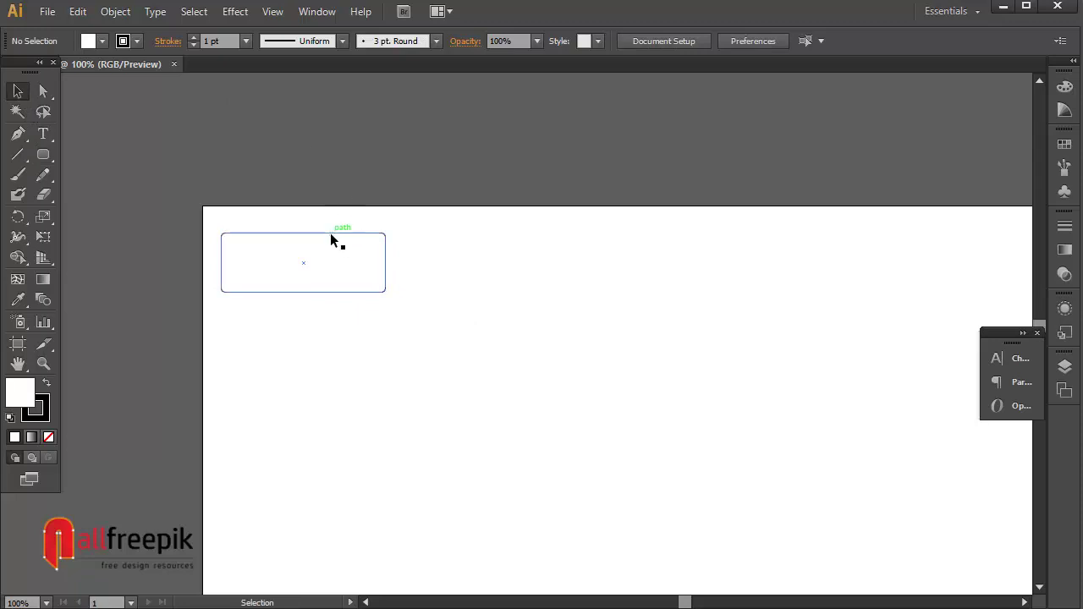
pyautogui.moveTo(331, 234); pyautogui.dragTo(507, 234)
# Step: Delete the second brick's right-end corner points and join the open path ends with a straight vertical edge
pyautogui.click(44, 91)
pyautogui.click(622, 220)
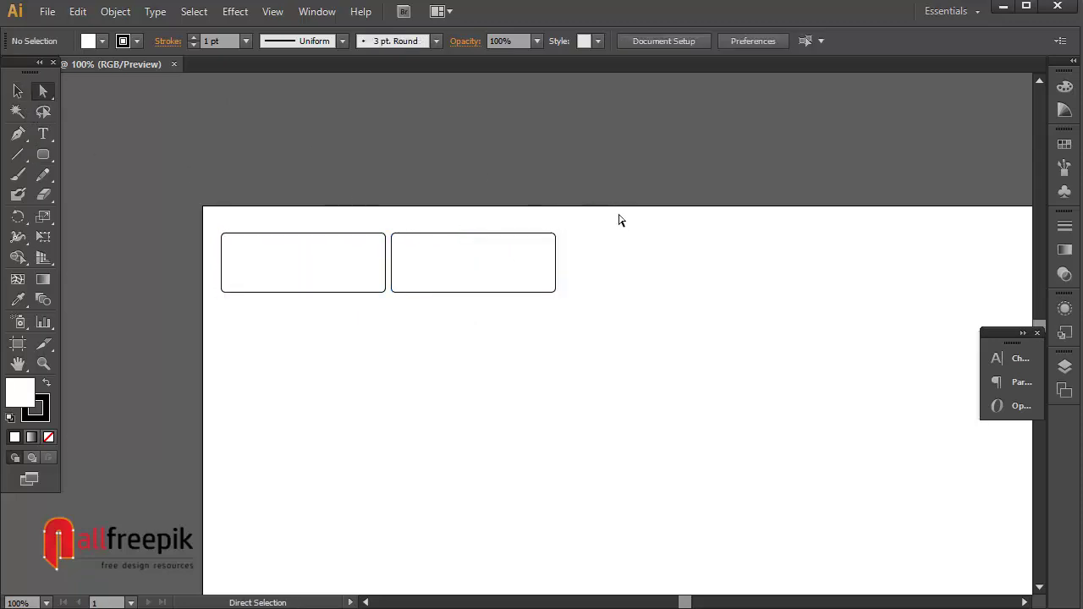
pyautogui.moveTo(542, 331); pyautogui.dragTo(572, 310)
pyautogui.click(582, 235)
pyautogui.press('Delete')
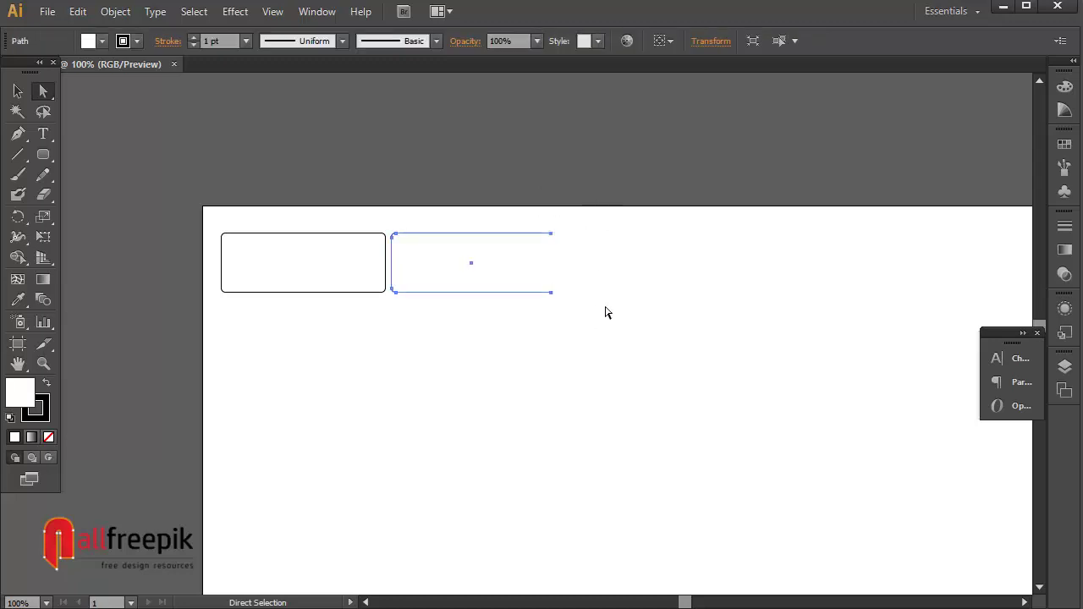
pyautogui.moveTo(592, 228); pyautogui.dragTo(534, 340)
pyautogui.rightClick(523, 286)
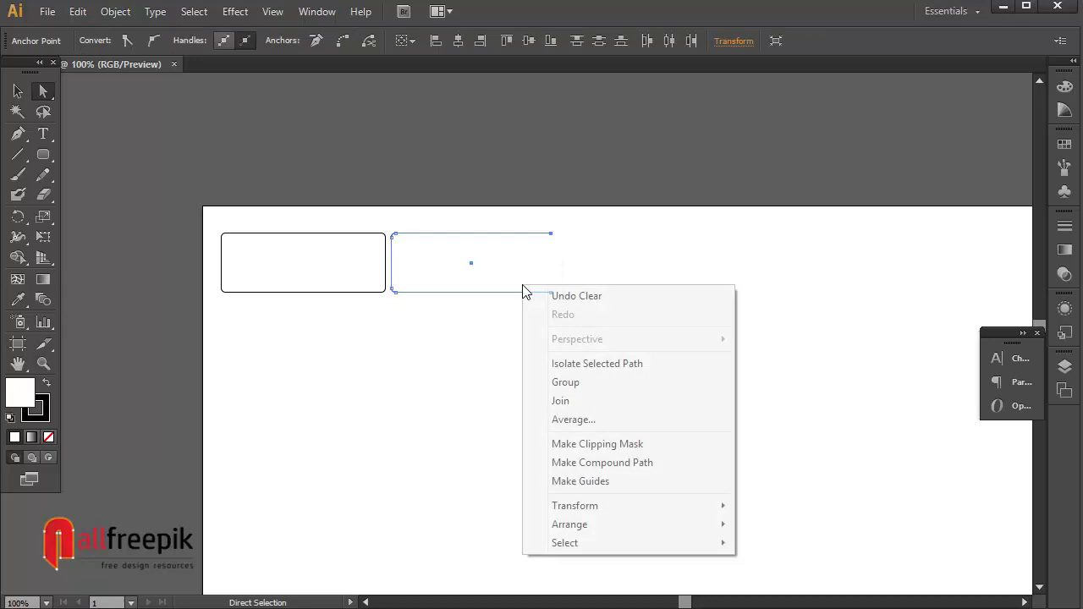
pyautogui.click(595, 399)
# Step: Shorten the second brick to roughly a third of its length by moving its straight right edge inward
pyautogui.click(612, 296)
pyautogui.moveTo(554, 262); pyautogui.dragTo(448, 262)
pyautogui.click(590, 321)
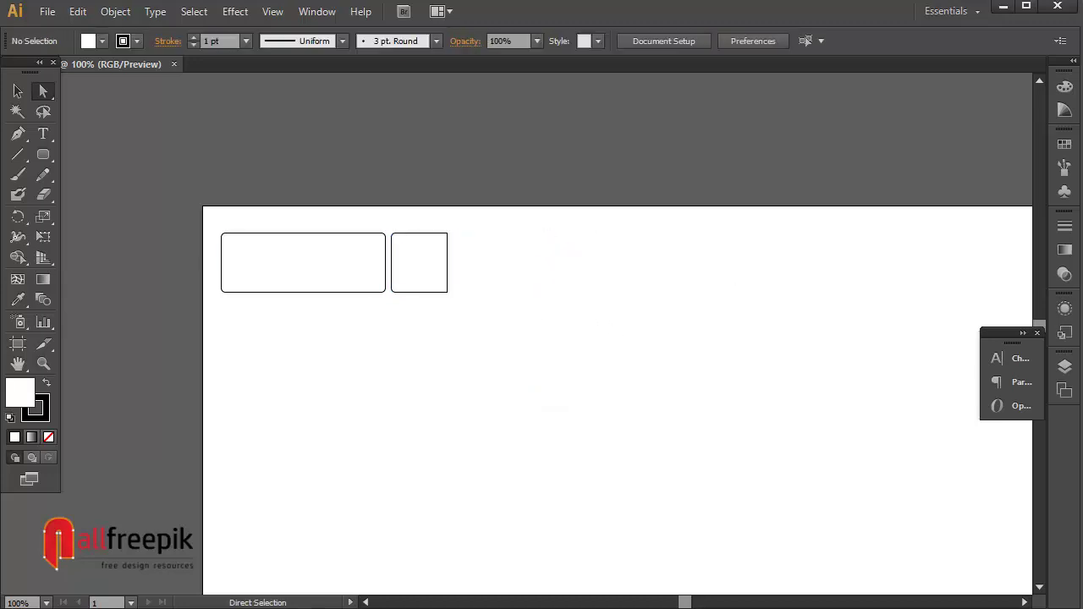
# Step: Extend the row with a copy of the long brick followed by a copy of the short brick
pyautogui.click(18, 90)
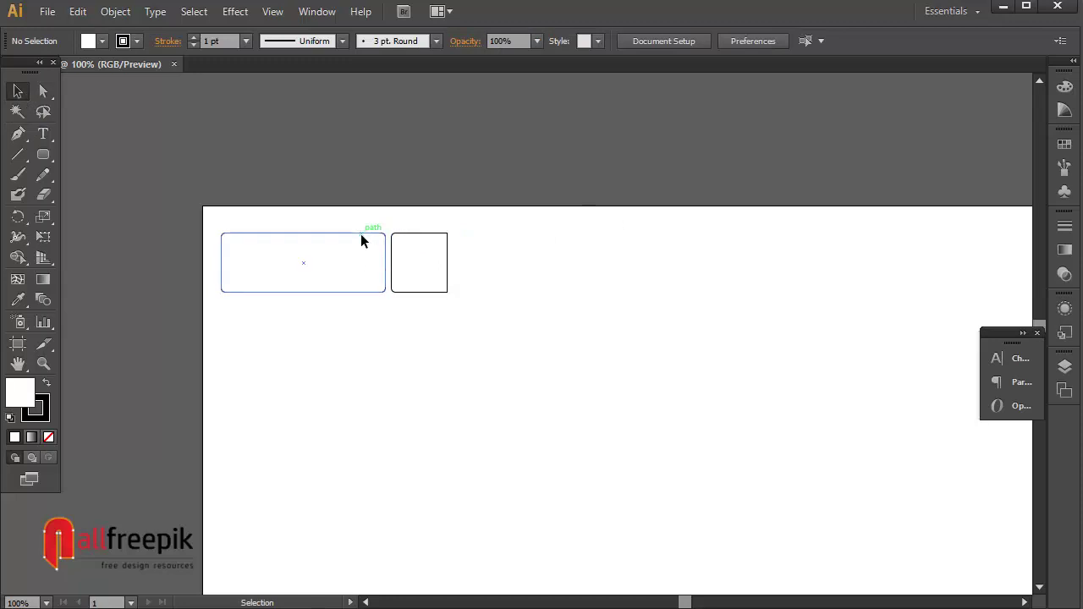
pyautogui.moveTo(360, 237); pyautogui.dragTo(589, 237)
pyautogui.click(751, 348)
pyautogui.moveTo(719, 362); pyautogui.dragTo(606, 366)
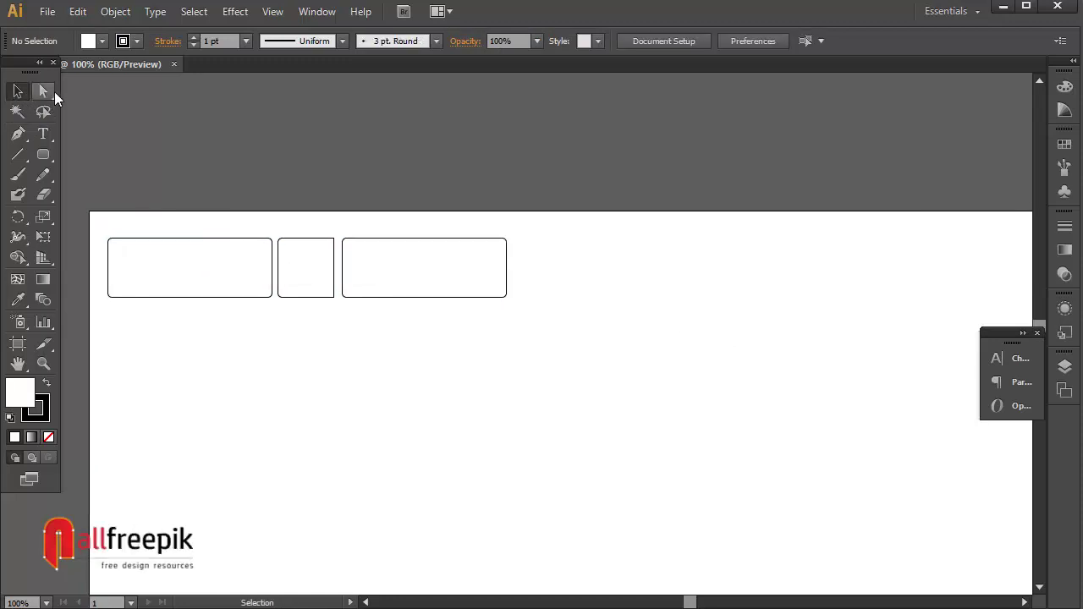
pyautogui.click(18, 91)
pyautogui.moveTo(308, 243); pyautogui.dragTo(547, 242)
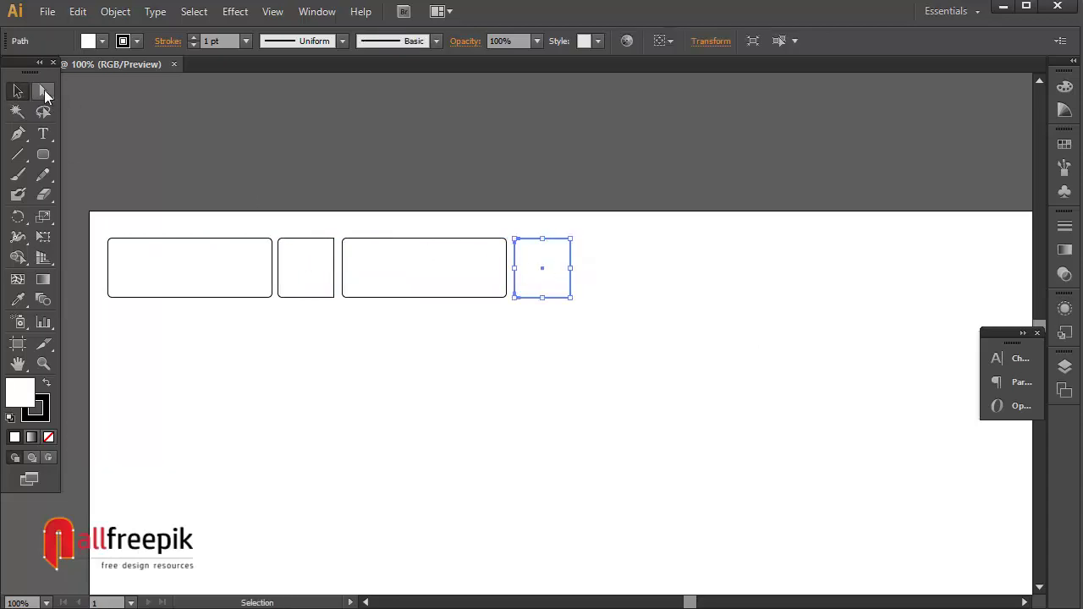
# Step: Widen the short brick at the row's end slightly by moving its right edge outward
pyautogui.click(43, 91)
pyautogui.moveTo(615, 214); pyautogui.dragTo(564, 317)
pyautogui.click(607, 322)
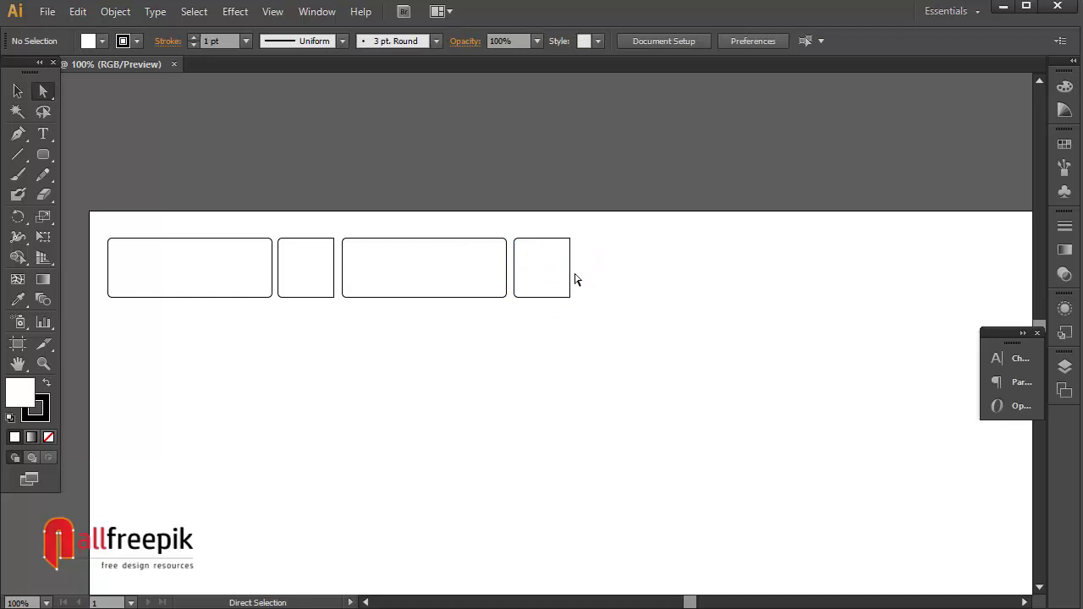
pyautogui.moveTo(573, 276); pyautogui.dragTo(587, 276)
pyautogui.click(722, 327)
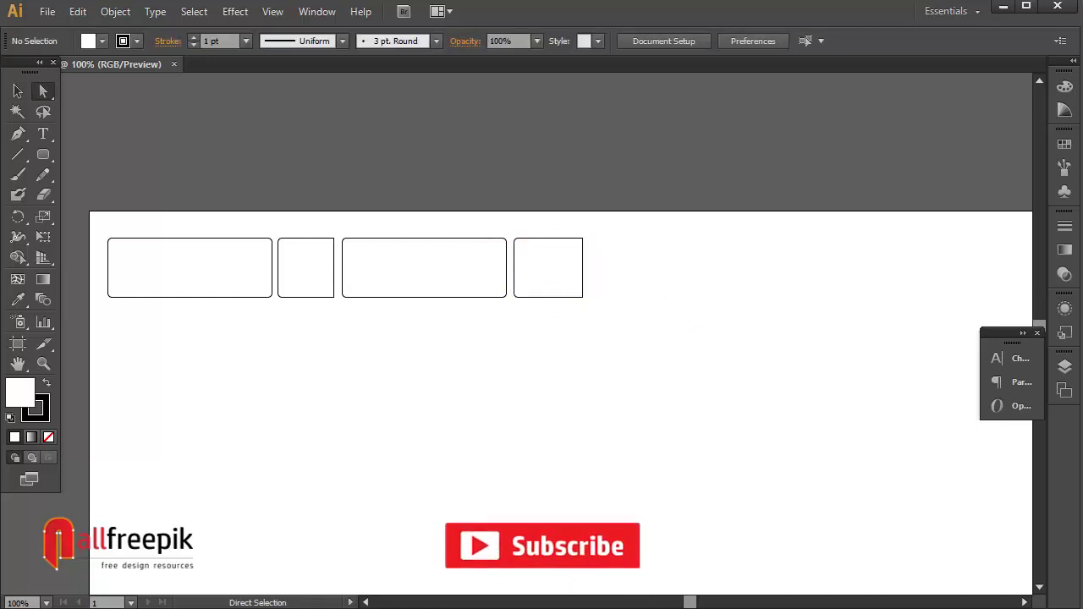
# Step: Duplicate the widened short brick to its right and stretch the copy a little wider
pyautogui.moveTo(554, 237); pyautogui.dragTo(631, 238)
pyautogui.click(710, 346)
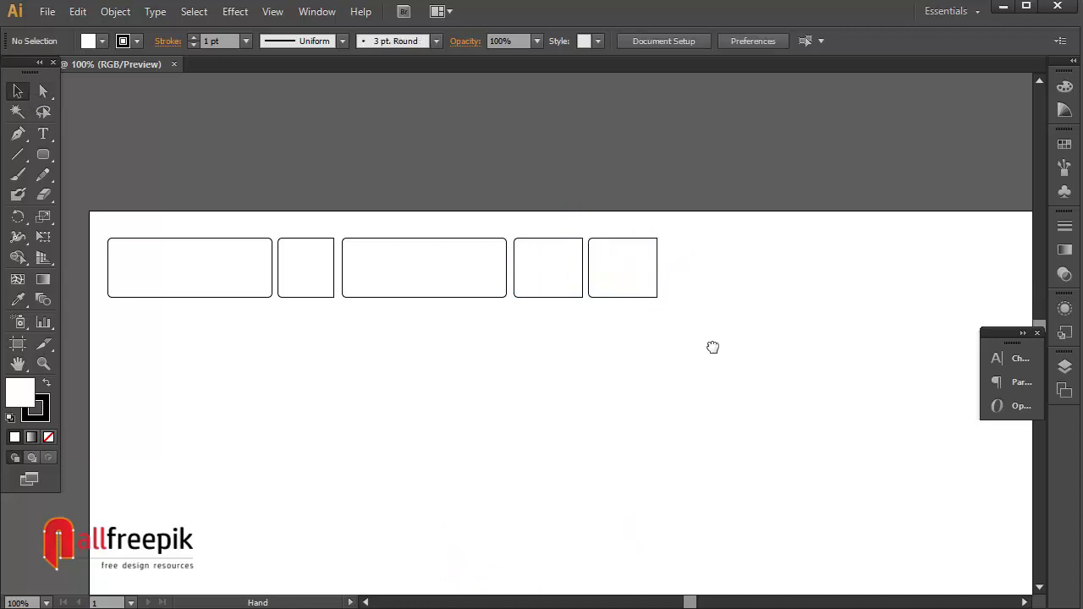
pyautogui.moveTo(712, 348); pyautogui.dragTo(609, 353)
pyautogui.click(43, 91)
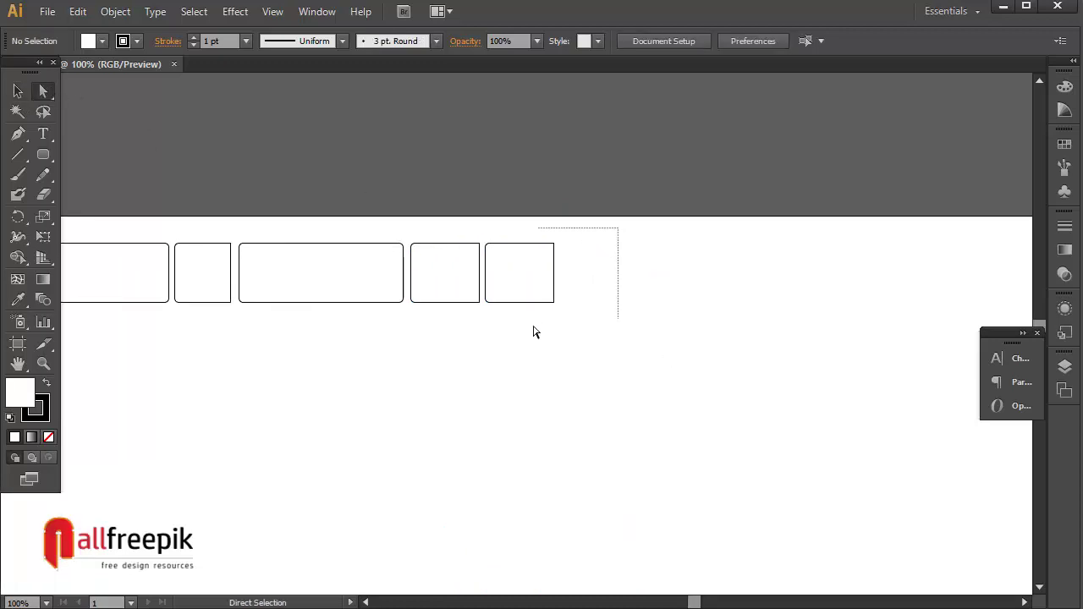
pyautogui.moveTo(554, 273); pyautogui.dragTo(574, 271)
pyautogui.click(682, 358)
pyautogui.click(610, 330)
# Step: Add a copy of the long brick at the right end of the row
pyautogui.click(18, 91)
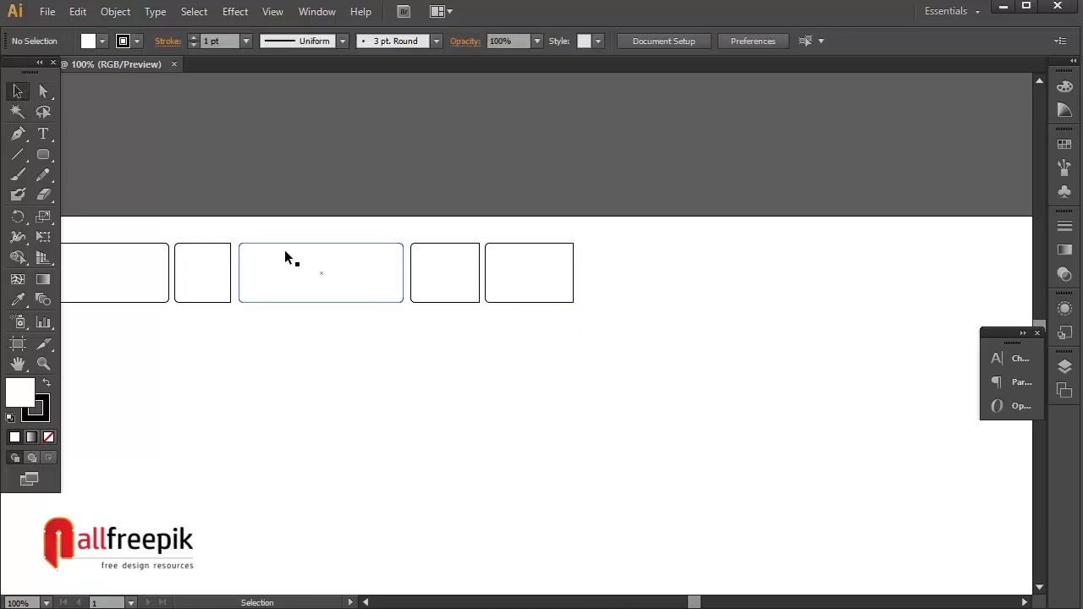
pyautogui.moveTo(296, 250); pyautogui.dragTo(629, 245)
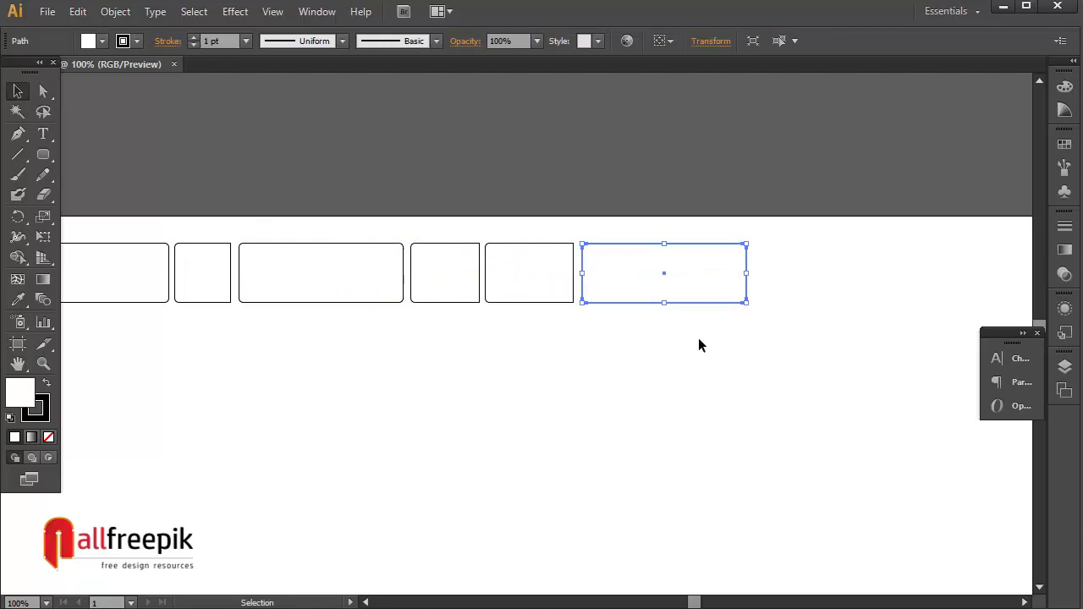
pyautogui.click(699, 340)
pyautogui.press('space')
pyautogui.moveTo(766, 376); pyautogui.dragTo(621, 357)
# Step: Continue the row with copies of a long, a short and another long brick, reaching past the artboard's right edge
pyautogui.click(52, 97)
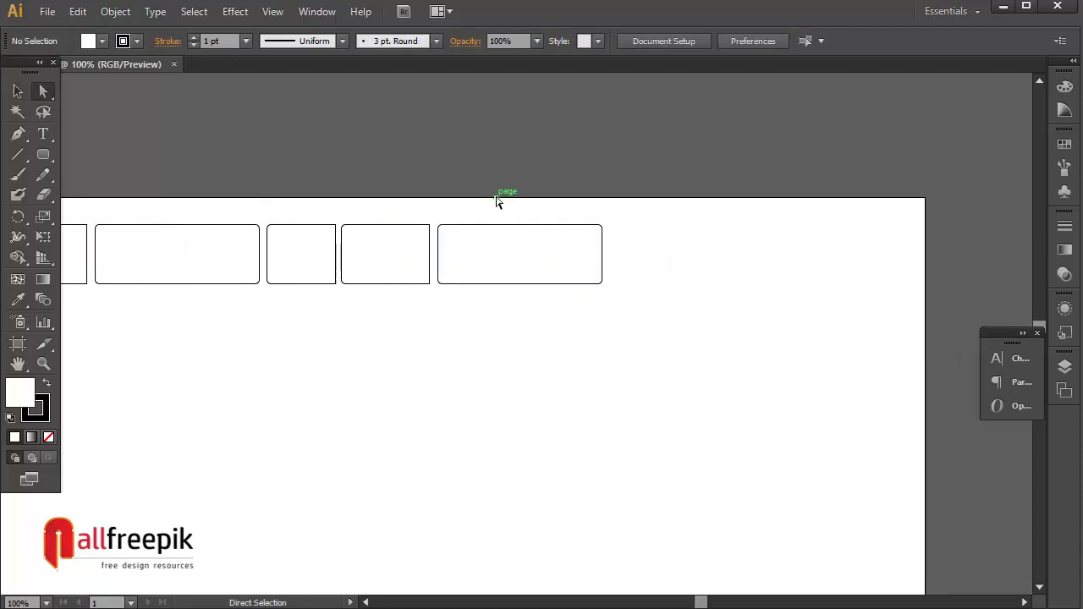
pyautogui.click(18, 91)
pyautogui.moveTo(486, 225); pyautogui.dragTo(652, 229)
pyautogui.click(503, 306)
pyautogui.click(690, 258)
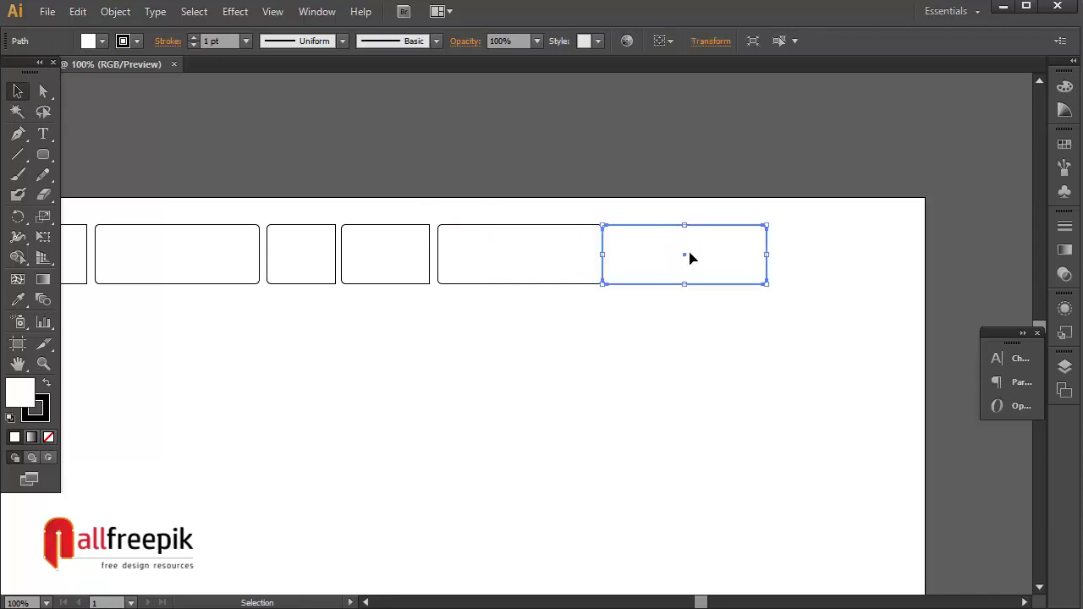
pyautogui.click(644, 368)
pyautogui.moveTo(334, 282); pyautogui.dragTo(827, 306)
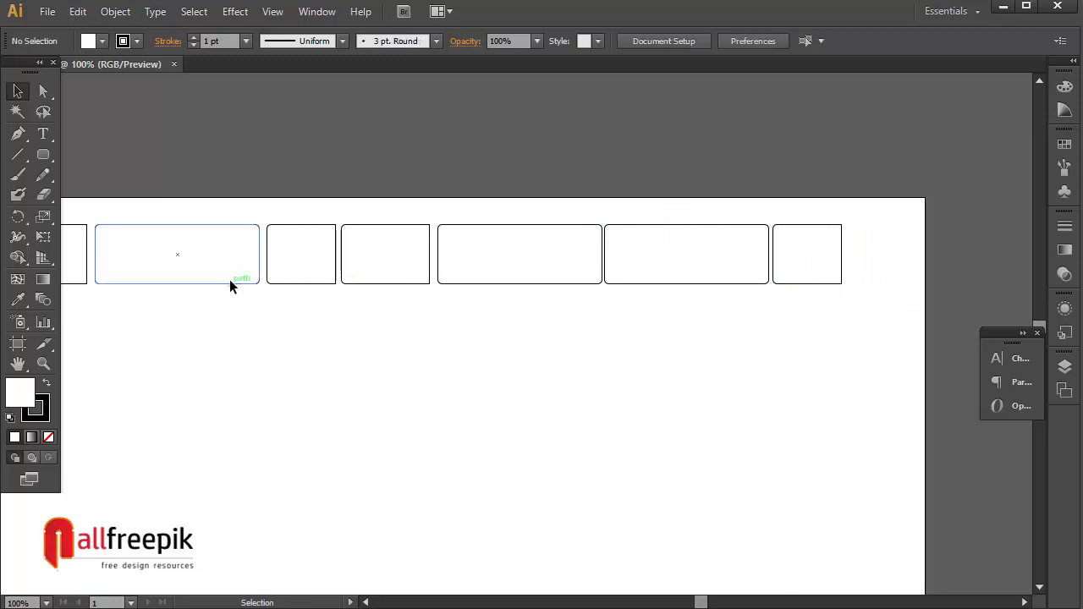
pyautogui.moveTo(229, 280); pyautogui.dragTo(955, 360)
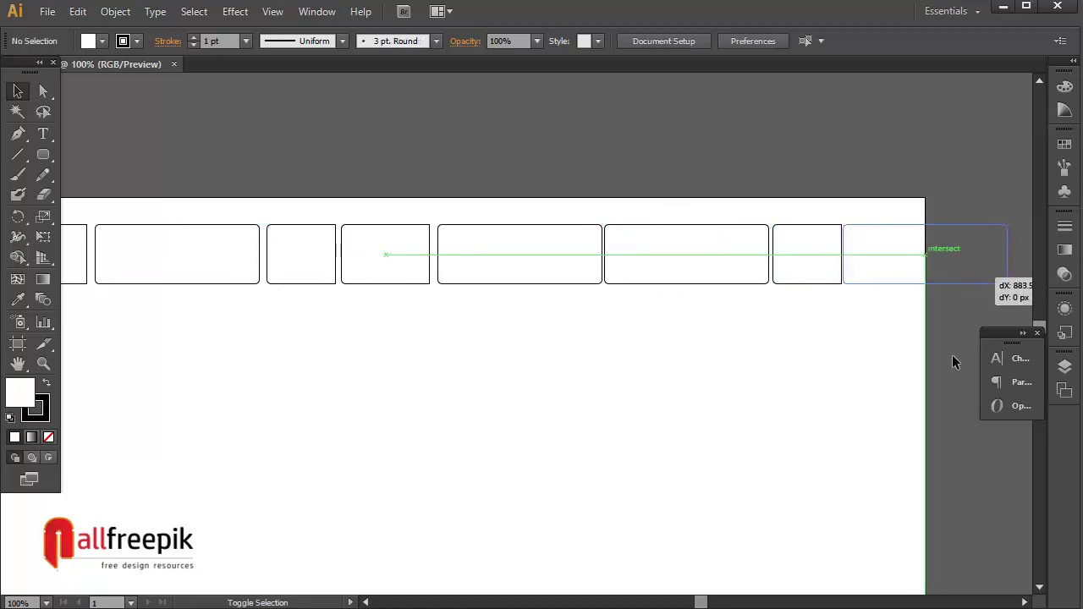
# Step: Shift the whole brick row left until its first brick meets the artboard's left edge
pyautogui.keyDown('ctrl'); pyautogui.keyDown('alt'); pyautogui.click(820, 416); pyautogui.keyUp('alt'); pyautogui.keyUp('ctrl')
pyautogui.keyDown('ctrl'); pyautogui.keyDown('alt'); pyautogui.click(820, 416); pyautogui.keyUp('alt'); pyautogui.keyUp('ctrl')
pyautogui.moveTo(423, 347); pyautogui.dragTo(853, 357)
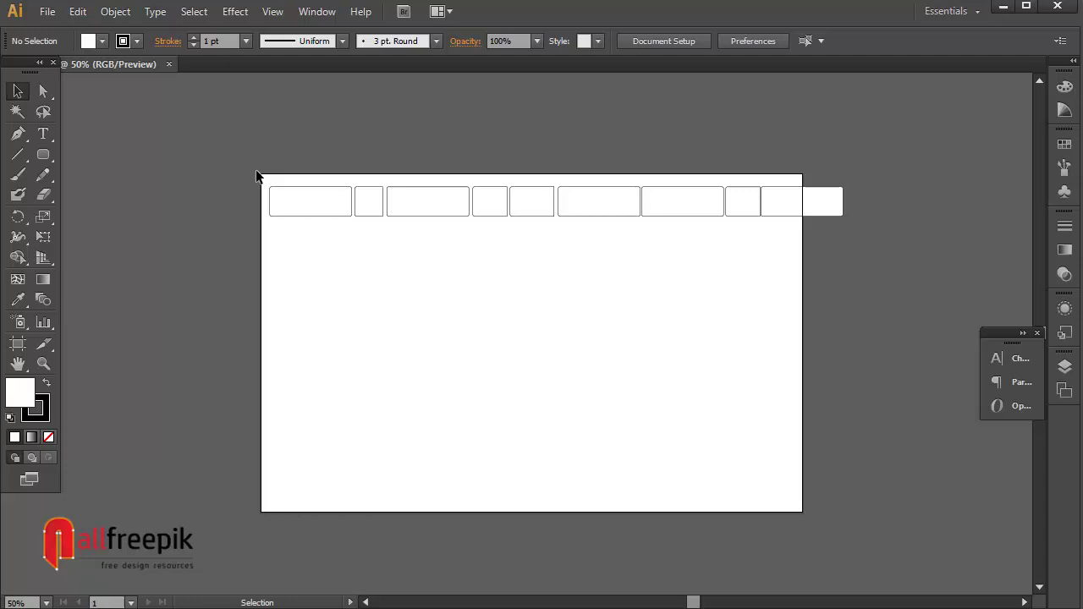
pyautogui.moveTo(257, 176); pyautogui.dragTo(800, 208)
pyautogui.click(815, 307)
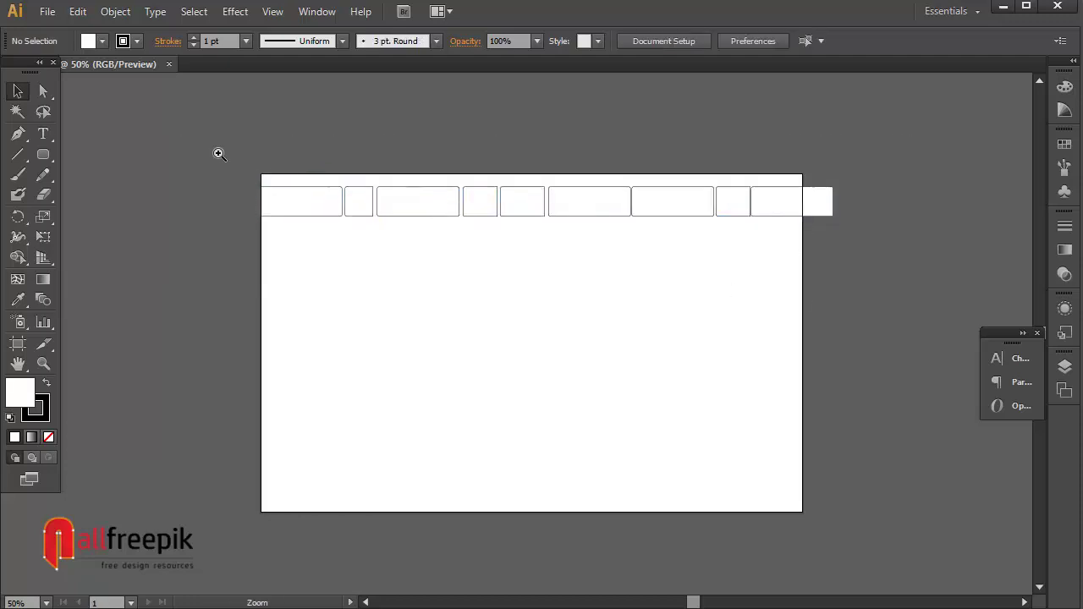
# Step: Build a staggered second row by copying the first row's last seven bricks below it, then append copies of its last three bricks
pyautogui.moveTo(218, 153); pyautogui.dragTo(987, 292)
pyautogui.moveTo(227, 351); pyautogui.dragTo(342, 312)
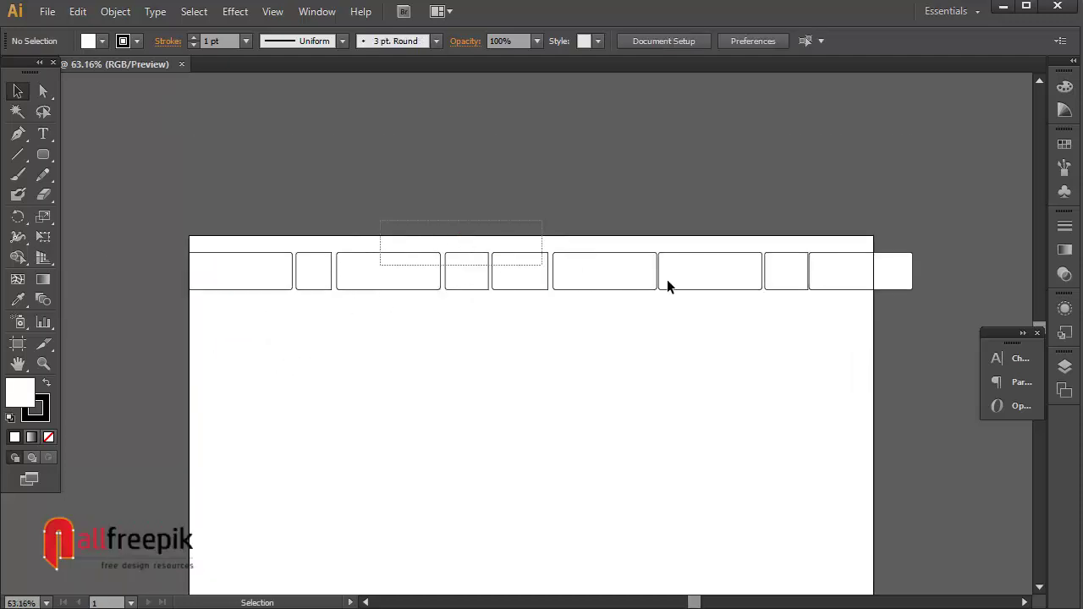
pyautogui.moveTo(667, 286); pyautogui.dragTo(464, 325)
pyautogui.click(818, 377)
pyautogui.moveTo(815, 367); pyautogui.dragTo(840, 315)
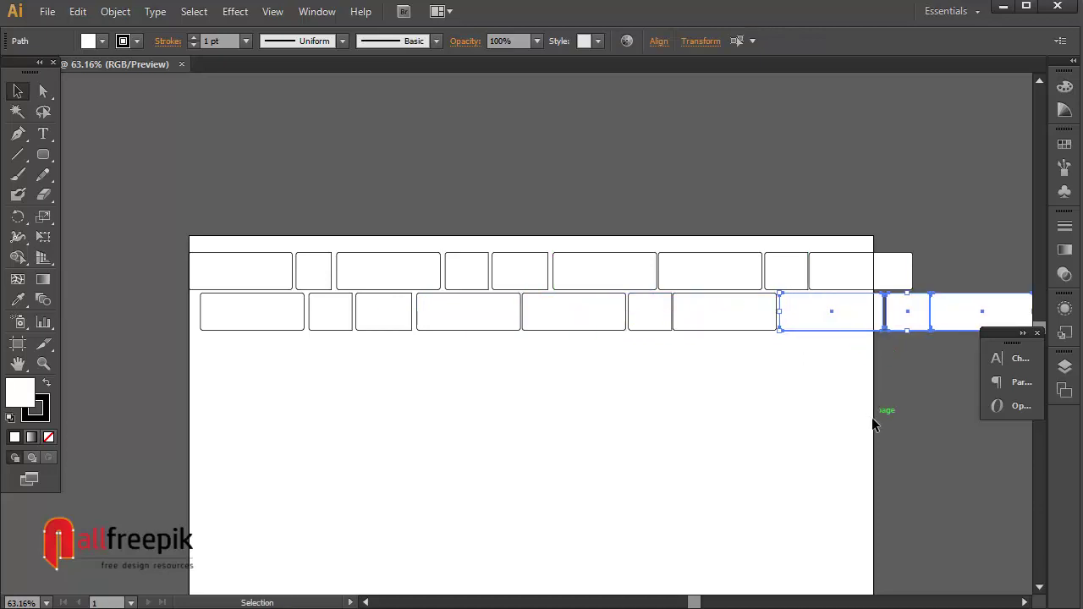
# Step: Duplicate the two brick rows directly below and repeat the copy until ten rows fill the artboard
pyautogui.moveTo(945, 454); pyautogui.dragTo(198, 234)
pyautogui.moveTo(375, 324); pyautogui.dragTo(375, 230)
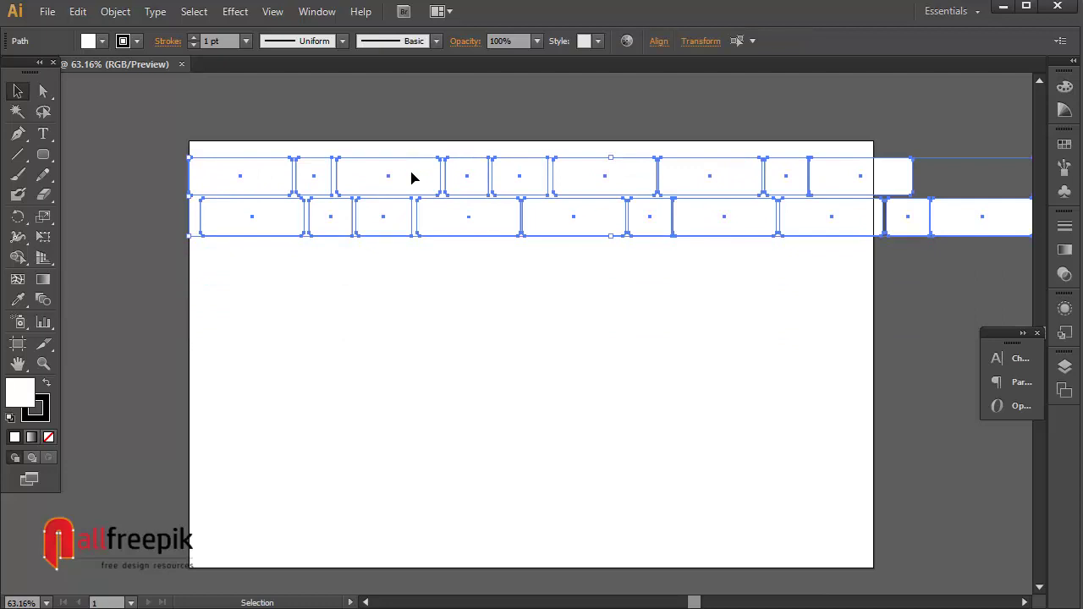
pyautogui.moveTo(412, 177); pyautogui.dragTo(453, 347)
pyautogui.hotkey('ctrl', 'd')
pyautogui.hotkey('ctrl', 'd')
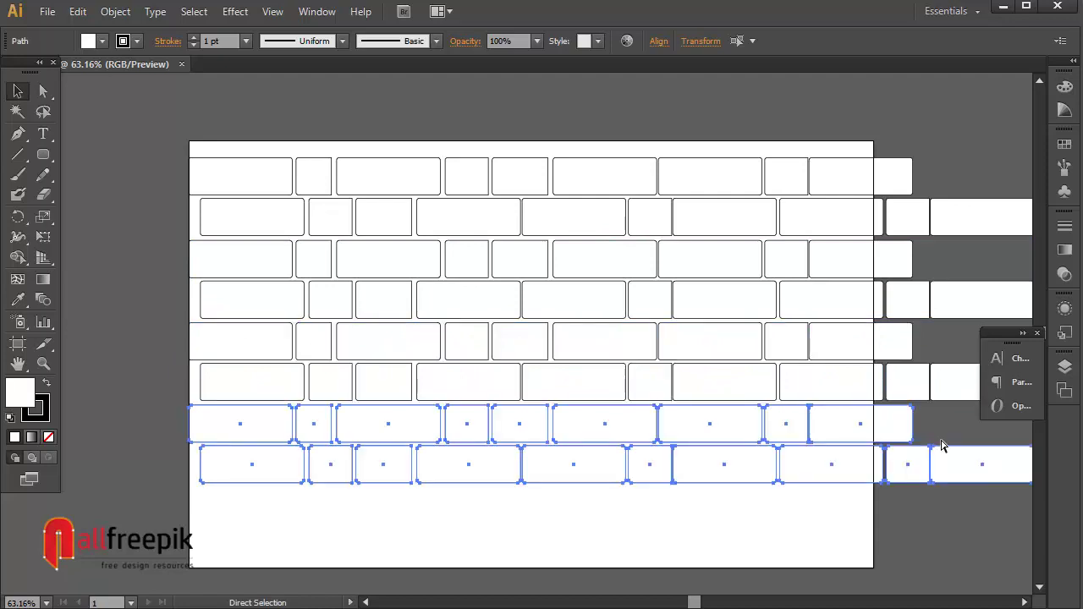
# Step: Select the entire brick wall and move it left so it overlaps both sides of the artboard
pyautogui.click(660, 145)
pyautogui.scroll(-3, 704, 161)
pyautogui.keyDown('ctrl'); pyautogui.keyDown('alt'); pyautogui.click(710, 192); pyautogui.keyUp('alt'); pyautogui.keyUp('ctrl')
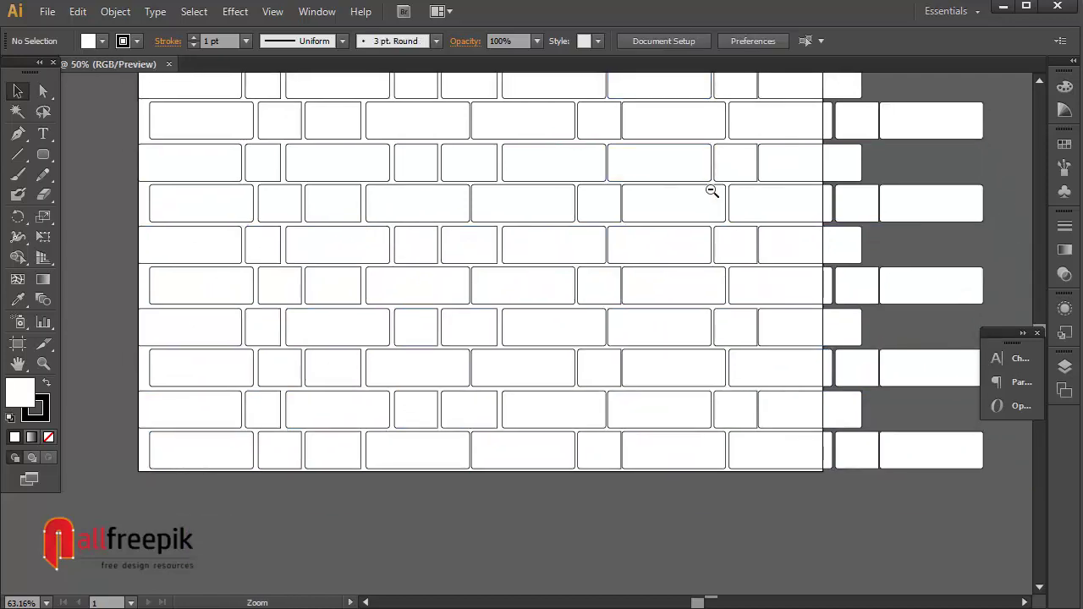
pyautogui.moveTo(427, 225); pyautogui.dragTo(588, 140)
pyautogui.hotkey('ctrl', 'a')
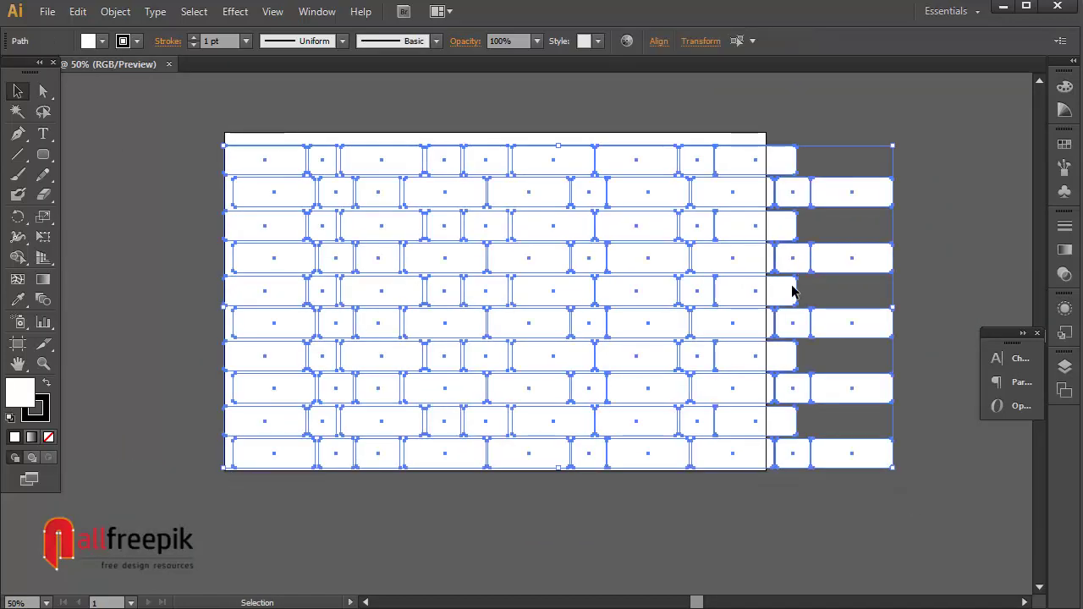
pyautogui.moveTo(793, 291); pyautogui.dragTo(743, 291)
pyautogui.click(849, 379)
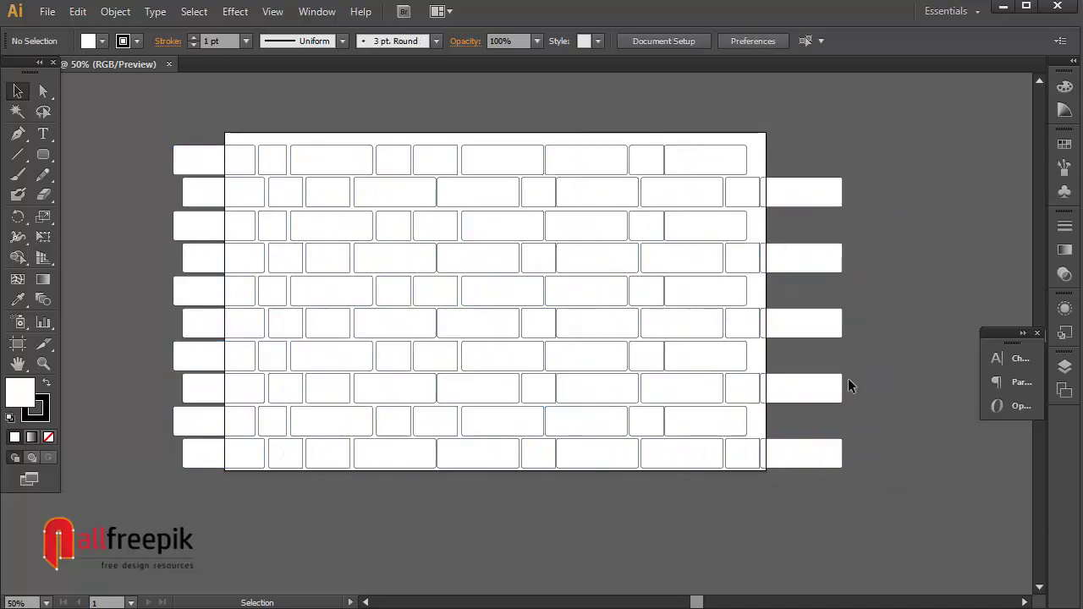
# Step: Stretch the second row's last short brick past the artboard's right edge, shifting the adjoining long brick outward with it
pyautogui.click(777, 326)
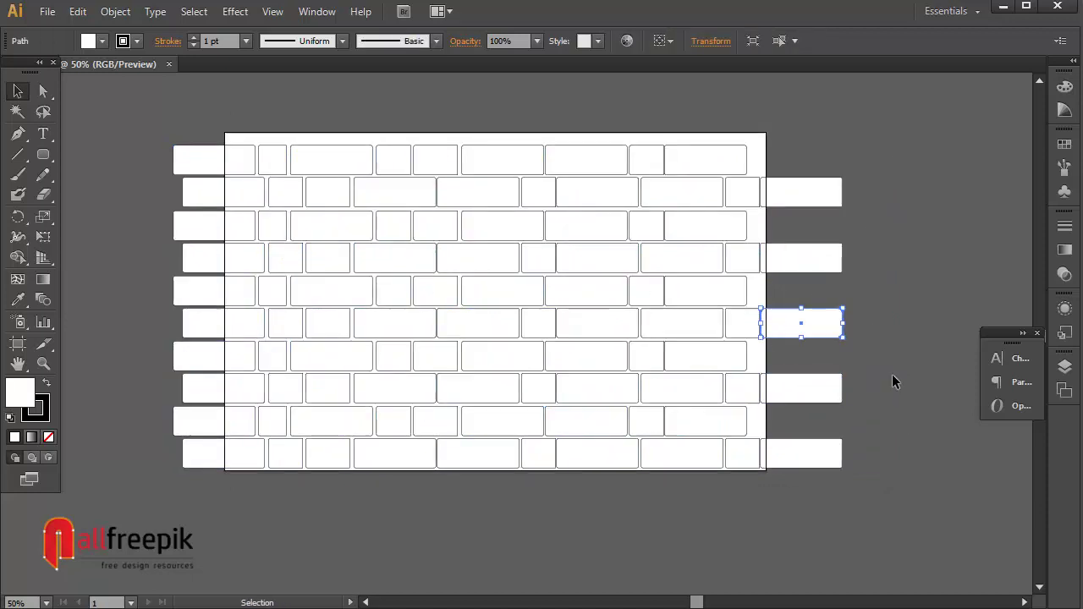
pyautogui.click(892, 375)
pyautogui.click(40, 92)
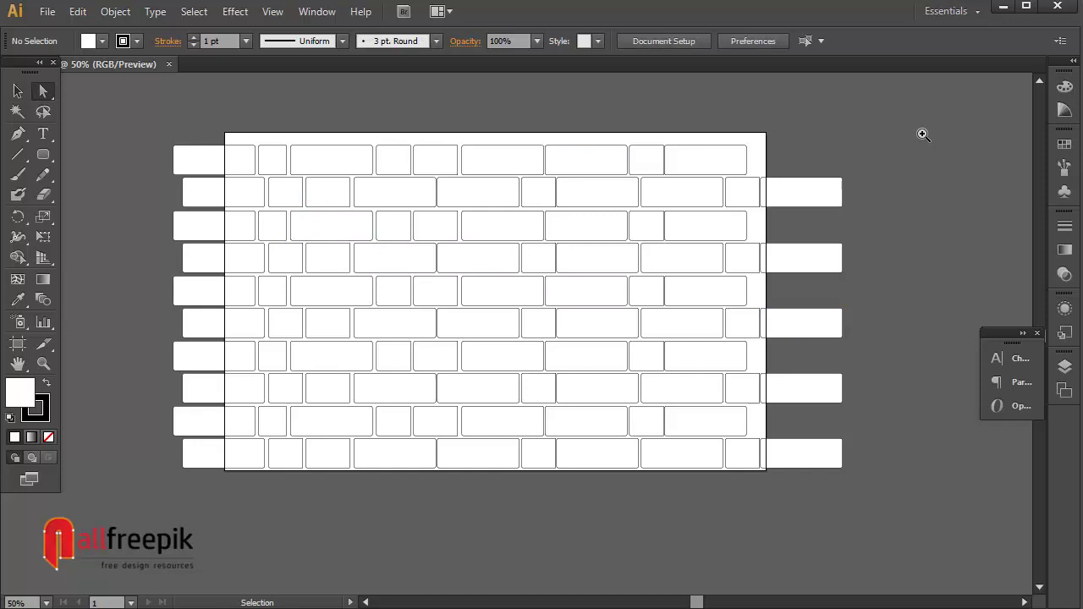
pyautogui.moveTo(920, 144); pyautogui.dragTo(631, 435)
pyautogui.moveTo(601, 193); pyautogui.dragTo(525, 212)
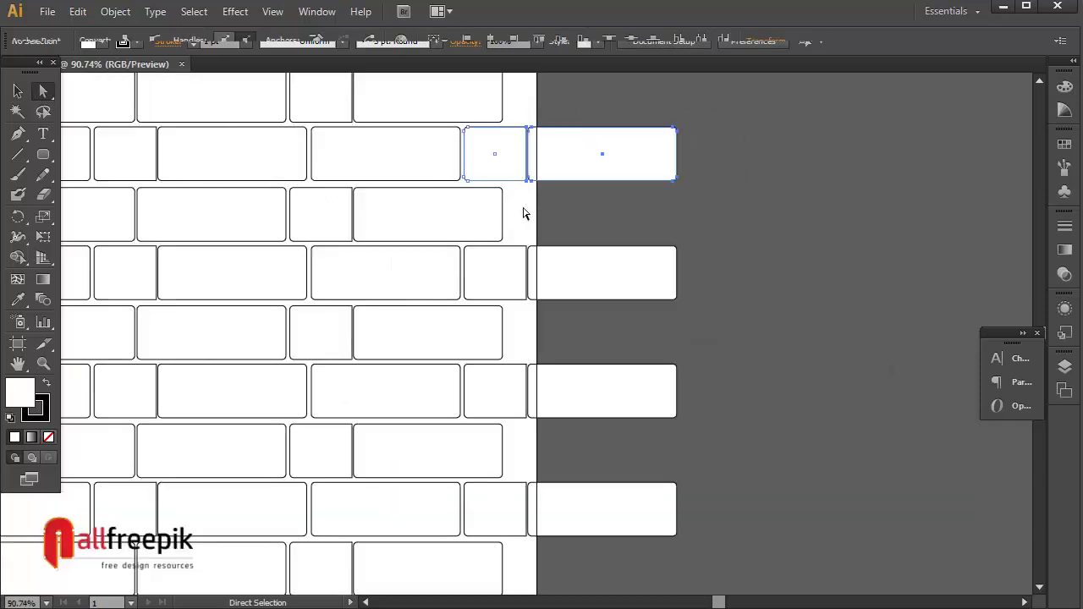
pyautogui.moveTo(526, 162); pyautogui.dragTo(549, 161)
pyautogui.click(871, 275)
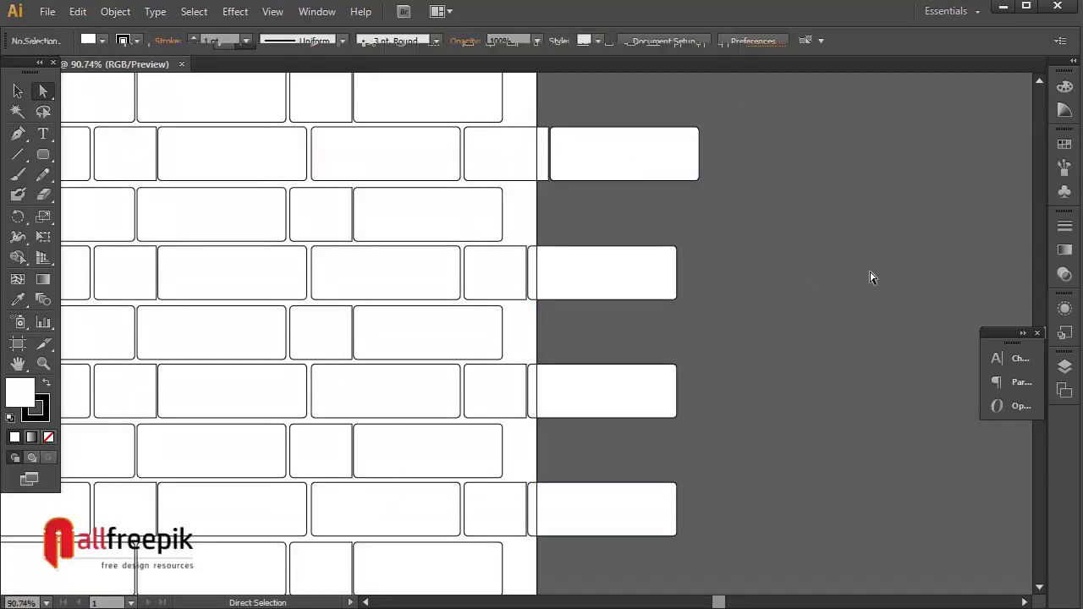
# Step: Shorten the sixth row's last short brick near the artboard's right edge, shifting the adjoining long brick inward with it
pyautogui.moveTo(838, 332); pyautogui.dragTo(856, 274)
pyautogui.moveTo(733, 282); pyautogui.dragTo(534, 385)
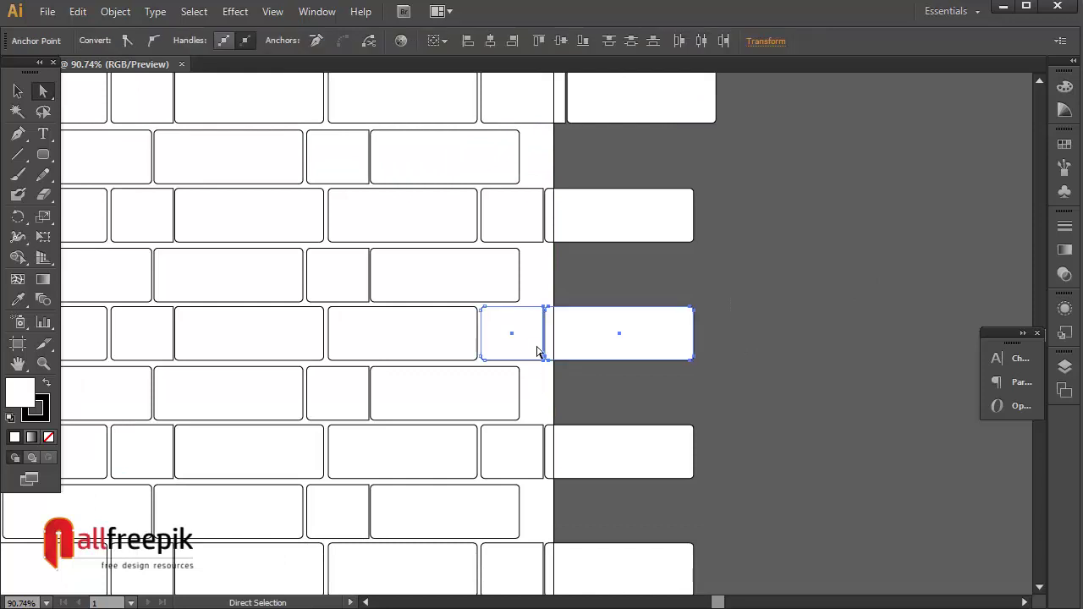
pyautogui.moveTo(546, 342)
pyautogui.mouseDown()
pyautogui.moveTo(530, 336)
pyautogui.moveTo(540, 347)
pyautogui.mouseUp()
pyautogui.click(849, 417)
# Step: Narrow the bottom row's last short brick at the artboard's right edge, pulling its end brick inward
pyautogui.moveTo(849, 416); pyautogui.dragTo(960, 239)
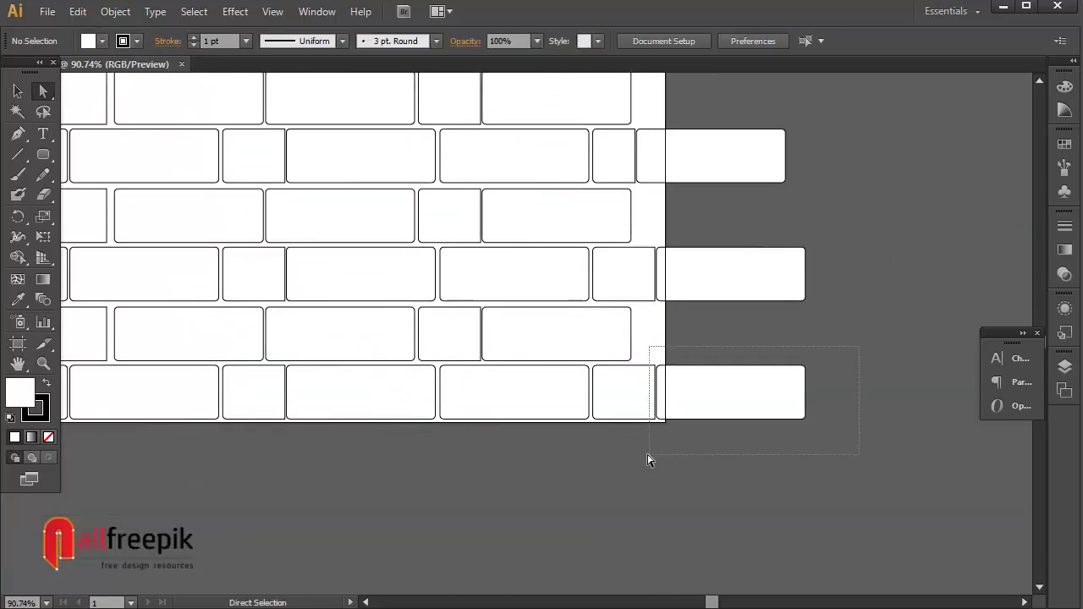
pyautogui.moveTo(649, 458); pyautogui.dragTo(649, 458)
pyautogui.moveTo(652, 398); pyautogui.dragTo(636, 404)
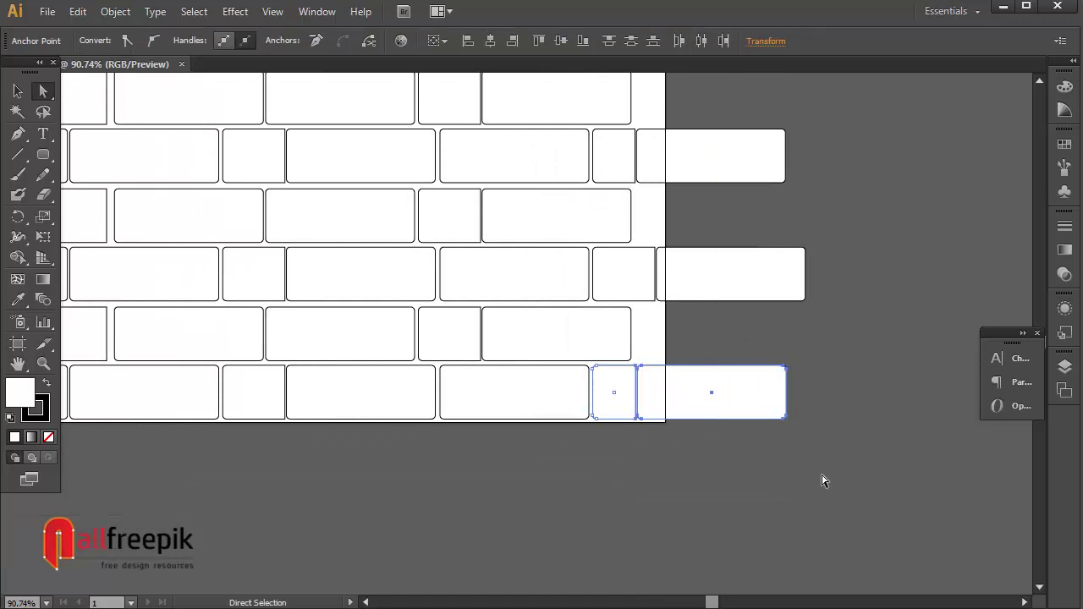
pyautogui.click(861, 261)
# Step: Widen the bottom row's second brick toward the artboard's left edge, shifting the first long brick outward with it
pyautogui.keyDown('ctrl'); pyautogui.keyDown('alt'); pyautogui.click(862, 265); pyautogui.keyUp('alt'); pyautogui.keyUp('ctrl')
pyautogui.moveTo(296, 416); pyautogui.dragTo(788, 408)
pyautogui.moveTo(153, 510); pyautogui.dragTo(406, 454)
pyautogui.moveTo(171, 140); pyautogui.dragTo(495, 510)
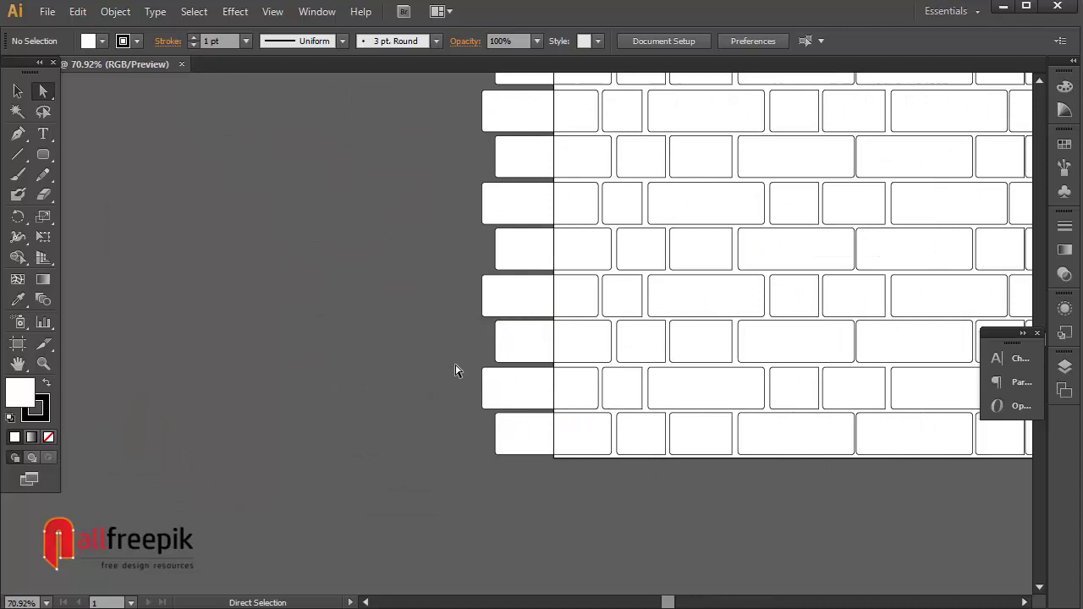
pyautogui.moveTo(587, 391); pyautogui.dragTo(622, 401)
pyautogui.click(622, 388)
pyautogui.click(636, 495)
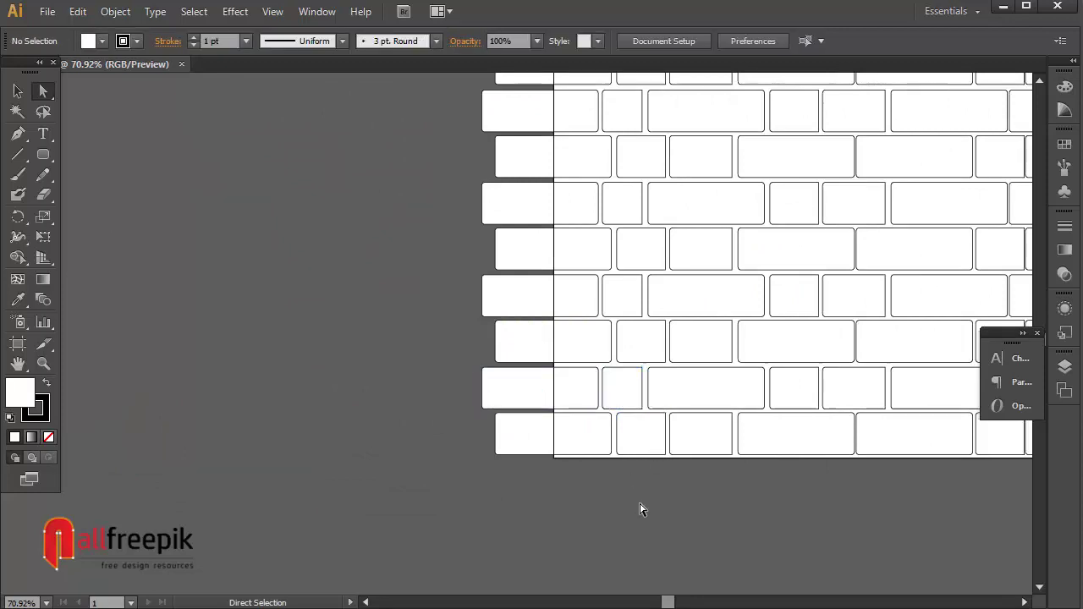
pyautogui.moveTo(637, 491); pyautogui.dragTo(483, 415)
pyautogui.moveTo(616, 435); pyautogui.dragTo(571, 437)
pyautogui.click(652, 506)
pyautogui.scroll(3, 585, 471)
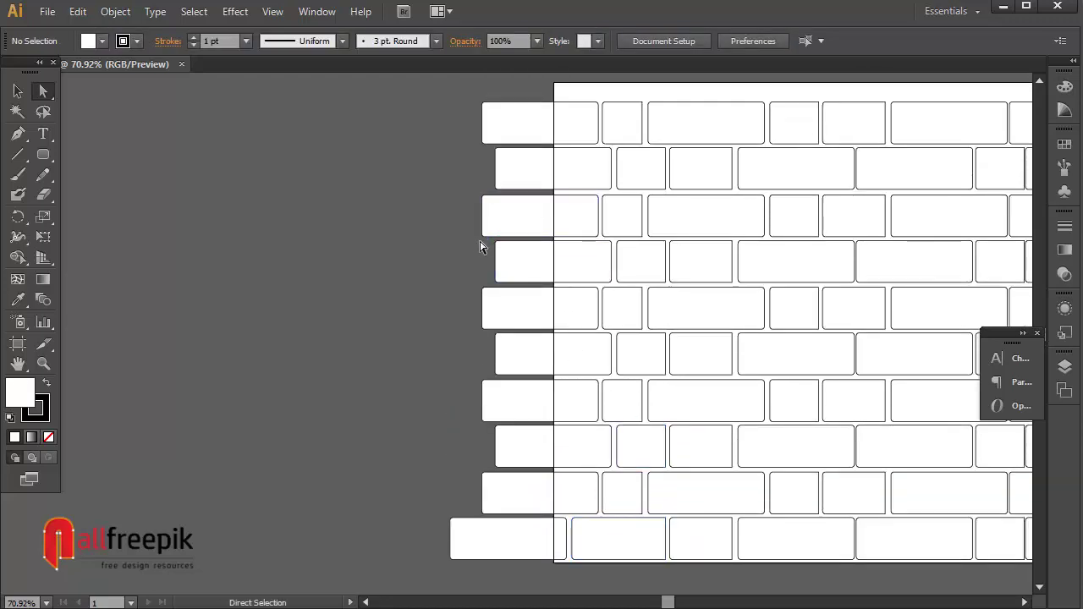
pyautogui.moveTo(633, 290); pyautogui.dragTo(593, 261)
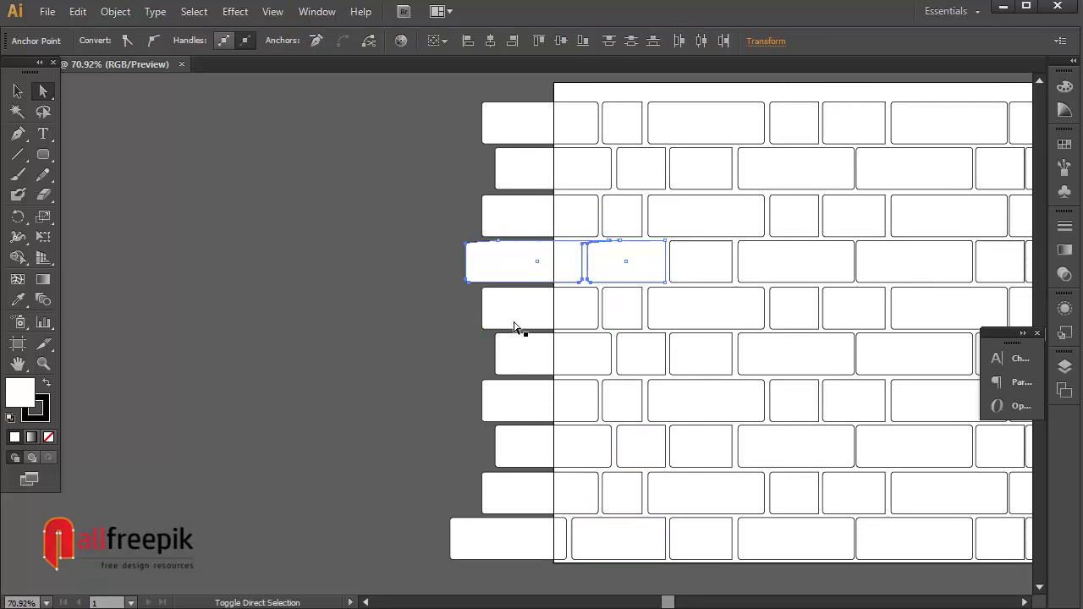
pyautogui.click(330, 340)
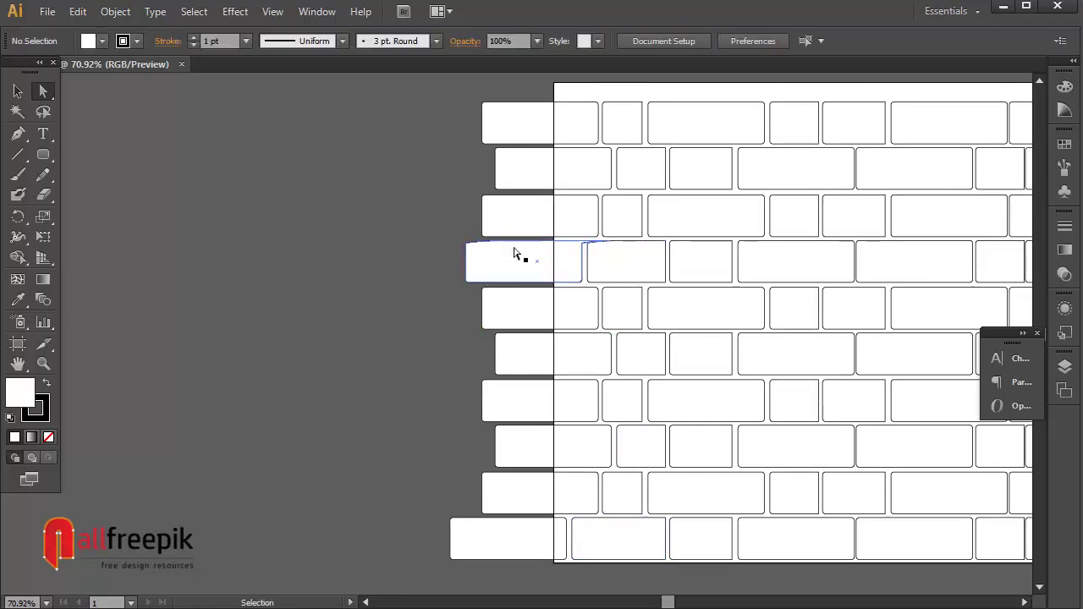
pyautogui.hotkey('ctrl', 'z')
# Step: Extend the fourth row's second brick to the left, moving the row's first long brick outward by the same amount
pyautogui.hotkey('ctrl', 'space')
pyautogui.moveTo(457, 196); pyautogui.dragTo(778, 347)
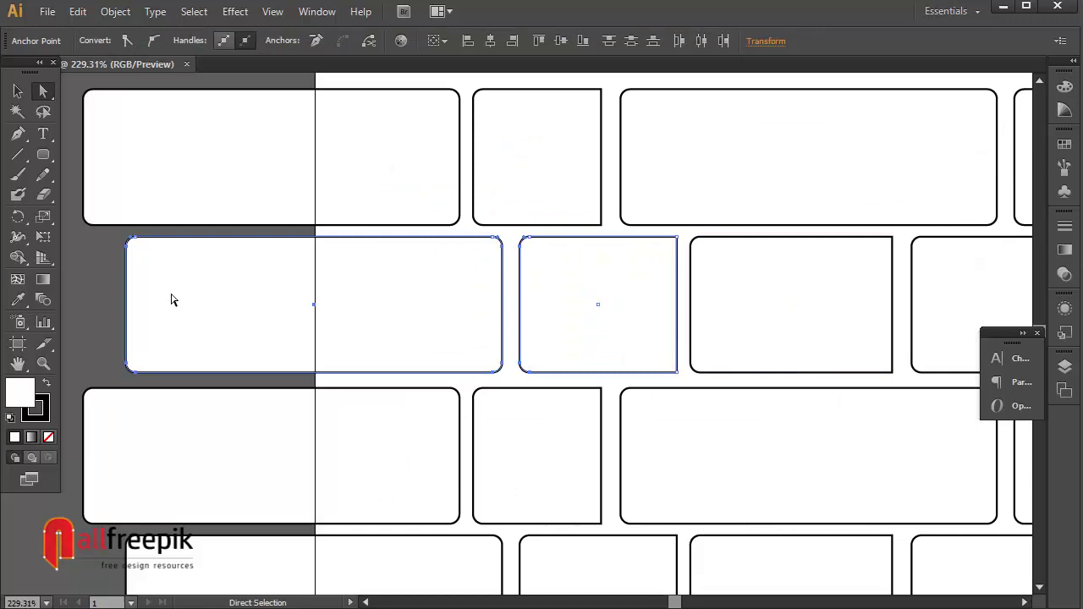
pyautogui.click(116, 226)
pyautogui.click(107, 242)
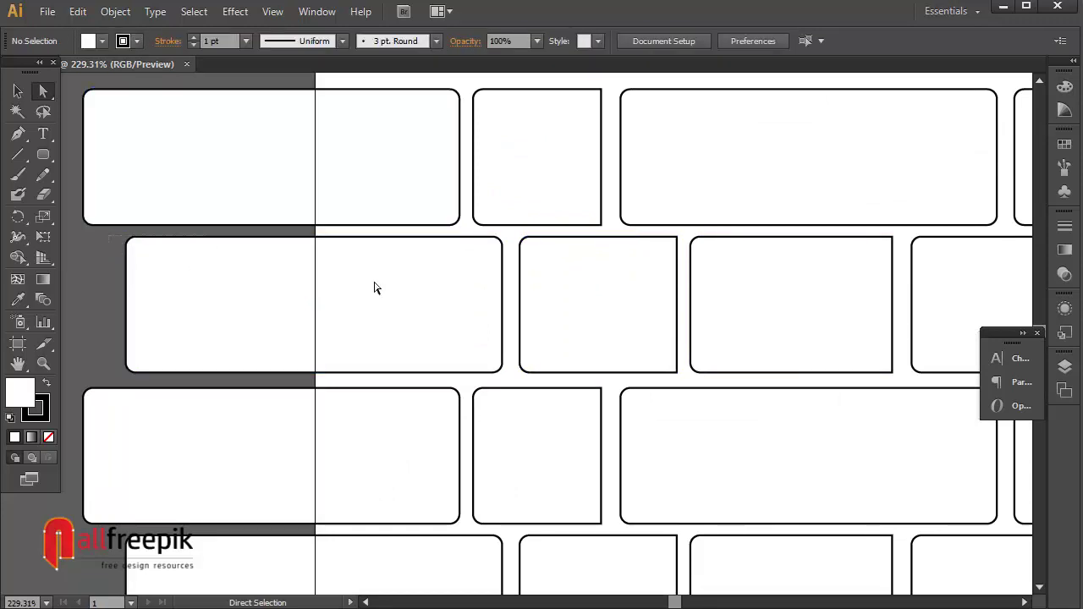
pyautogui.moveTo(374, 288); pyautogui.dragTo(111, 235)
pyautogui.click(568, 389)
pyautogui.click(571, 381)
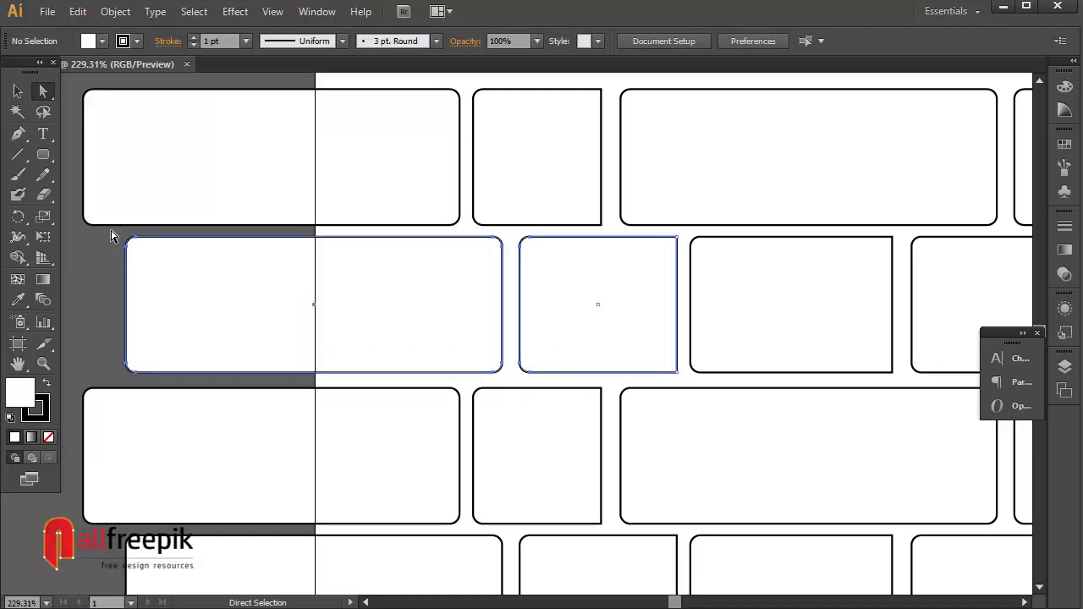
pyautogui.moveTo(520, 298); pyautogui.dragTo(437, 299)
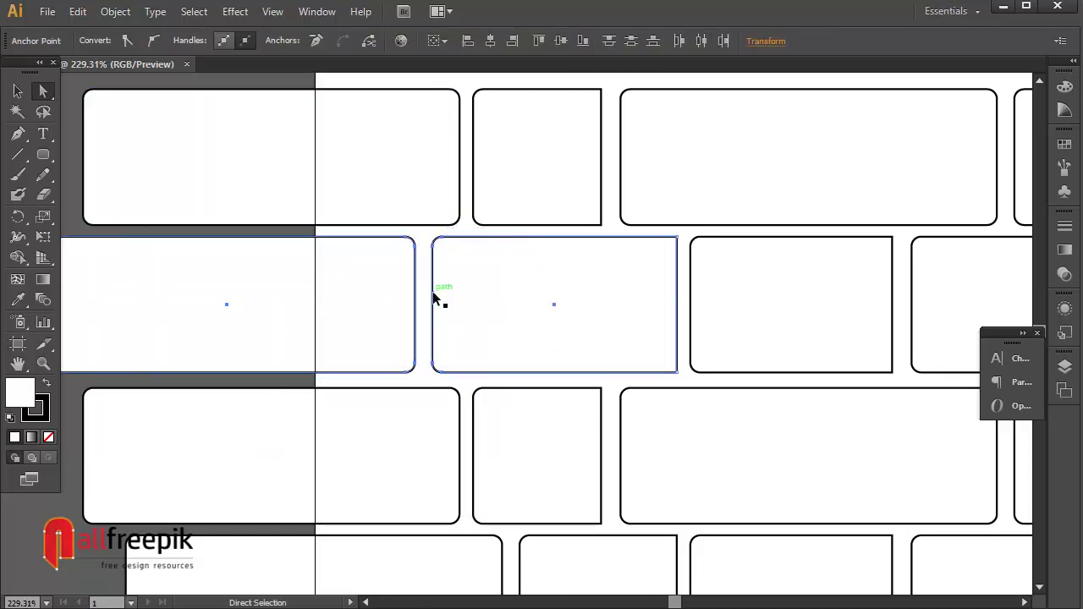
pyautogui.hotkey('ctrl', '-')
pyautogui.hotkey('ctrl', '-')
pyautogui.hotkey('ctrl', '-')
pyautogui.hotkey('ctrl', '-')
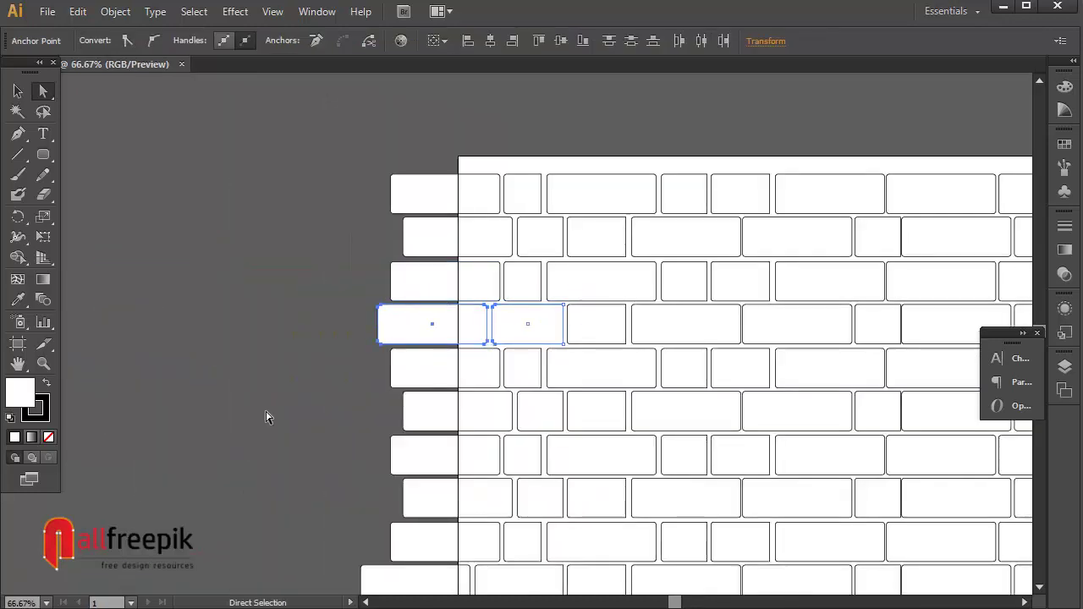
pyautogui.click(266, 416)
# Step: Narrow the sixth row's second brick from its left side, moving the row's first long brick inward with it
pyautogui.moveTo(561, 432); pyautogui.dragTo(513, 288)
pyautogui.moveTo(319, 230); pyautogui.dragTo(639, 368)
pyautogui.moveTo(186, 203); pyautogui.dragTo(266, 200)
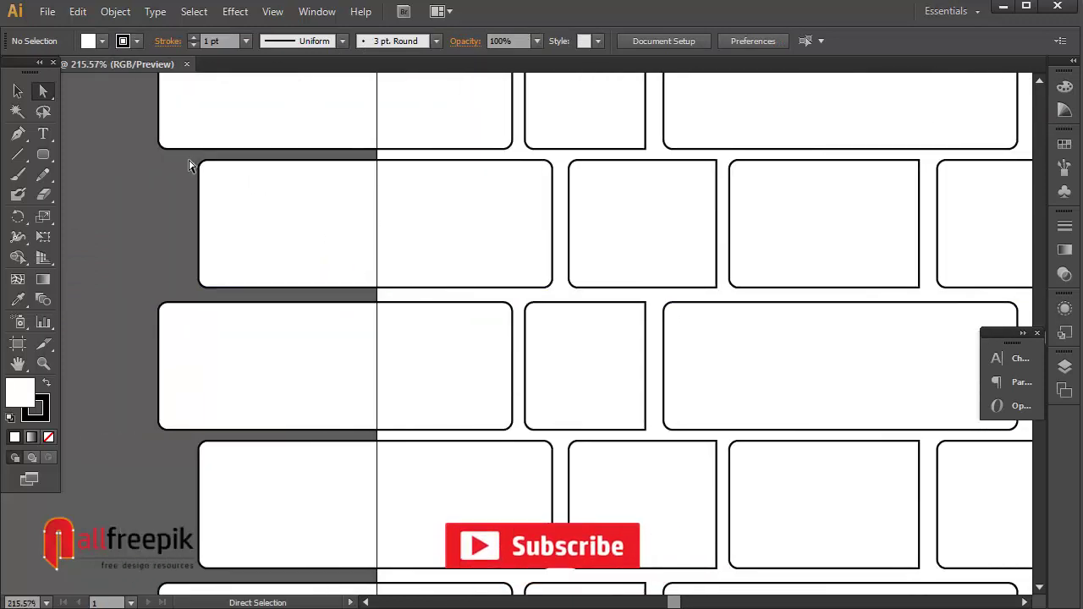
pyautogui.moveTo(309, 290); pyautogui.dragTo(612, 296)
pyautogui.moveTo(571, 224); pyautogui.dragTo(623, 224)
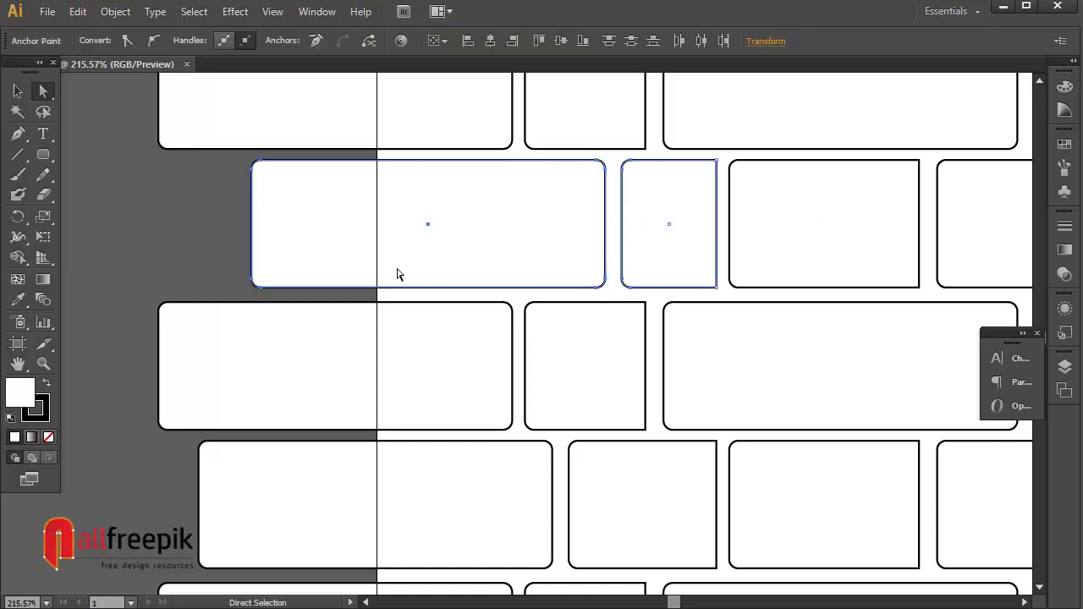
pyautogui.hotkey('ctrl', '-')
pyautogui.hotkey('ctrl', '-')
pyautogui.moveTo(589, 345); pyautogui.dragTo(499, 278)
pyautogui.click(288, 347)
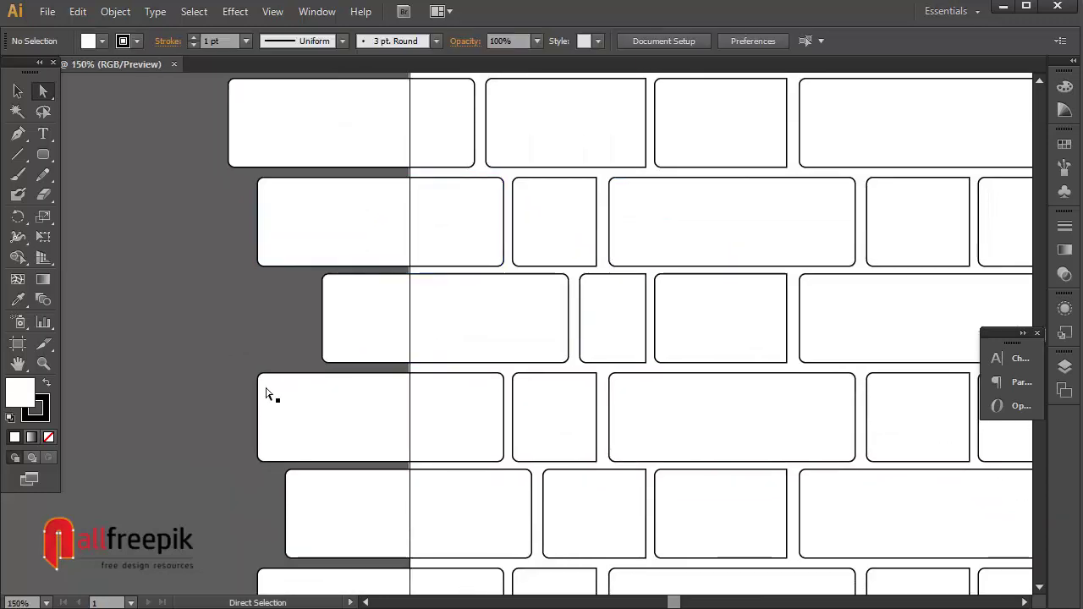
# Step: Widen the eighth row's second brick to the left, shifting its first long brick farther past the artboard edge
pyautogui.moveTo(295, 478); pyautogui.dragTo(495, 423)
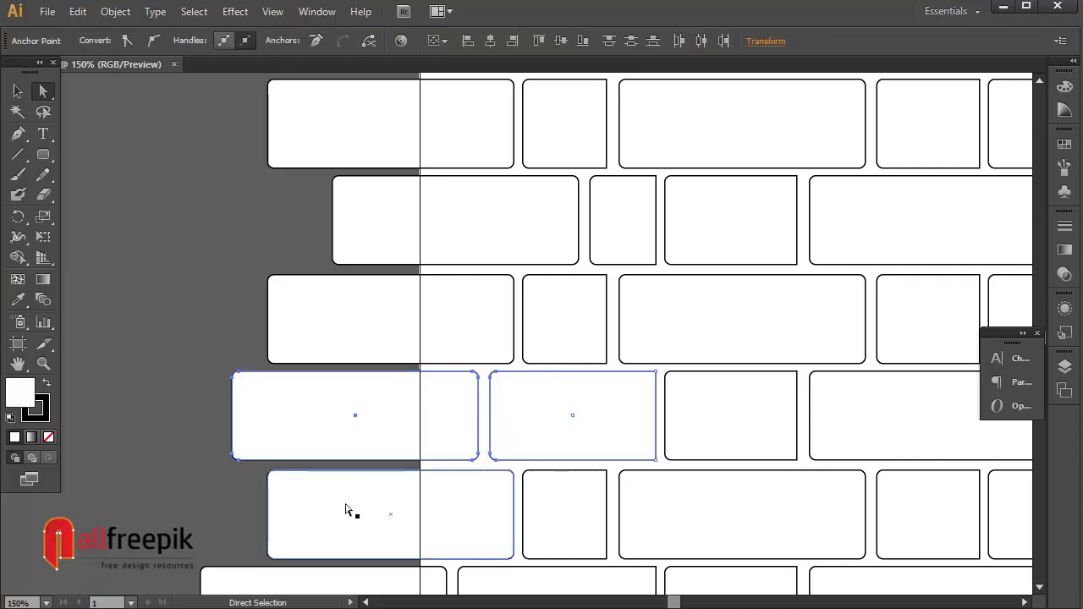
pyautogui.scroll(-3, 500, 443)
pyautogui.keyDown('ctrl'); pyautogui.keyDown('alt'); pyautogui.click(554, 434); pyautogui.keyUp('alt'); pyautogui.keyUp('ctrl')
pyautogui.keyDown('ctrl'); pyautogui.keyDown('alt'); pyautogui.click(554, 433); pyautogui.keyUp('alt'); pyautogui.keyUp('ctrl')
pyautogui.keyDown('ctrl'); pyautogui.keyDown('alt'); pyautogui.click(554, 433); pyautogui.keyUp('alt'); pyautogui.keyUp('ctrl')
pyautogui.moveTo(585, 239); pyautogui.dragTo(500, 531)
pyautogui.click(546, 457)
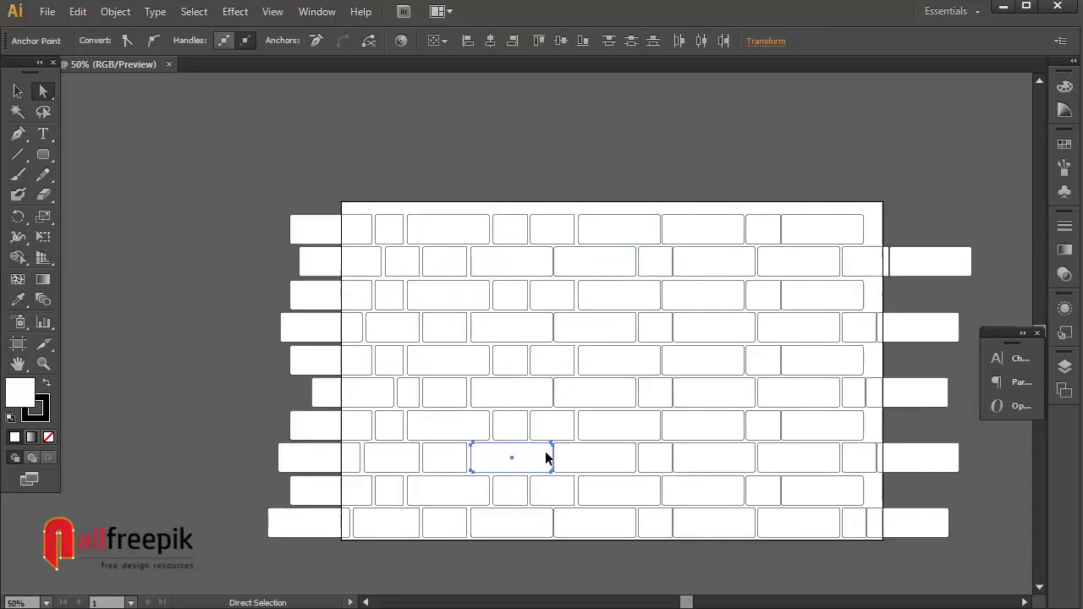
pyautogui.click(157, 281)
pyautogui.moveTo(532, 352); pyautogui.dragTo(398, 293)
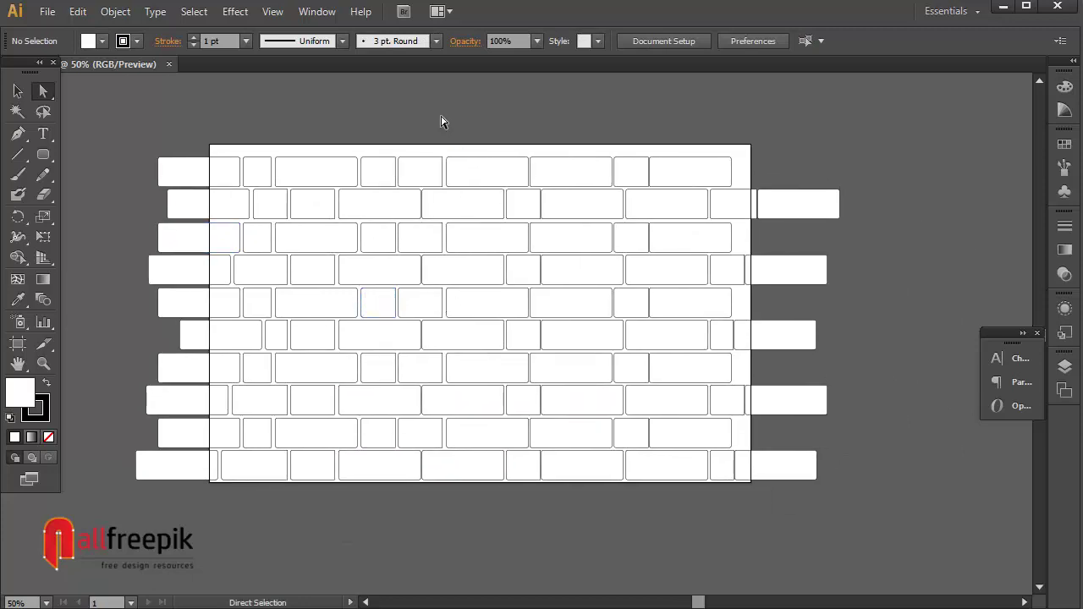
pyautogui.click(21, 92)
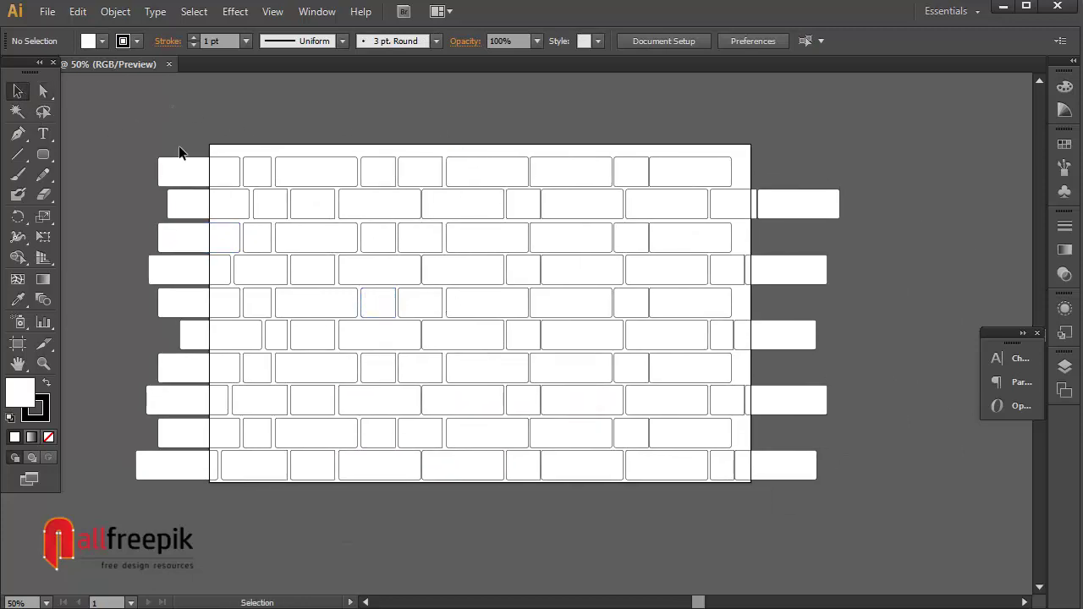
pyautogui.moveTo(179, 152); pyautogui.dragTo(867, 572)
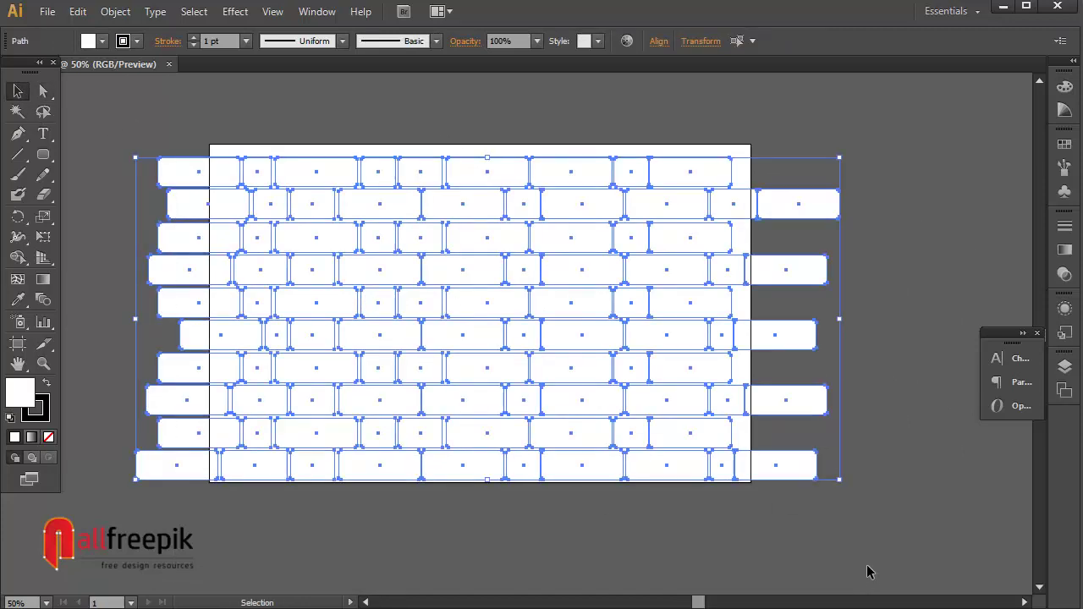
pyautogui.click(949, 241)
pyautogui.click(786, 213)
pyautogui.keyDown('shift'); pyautogui.click(665, 166); pyautogui.keyUp('shift')
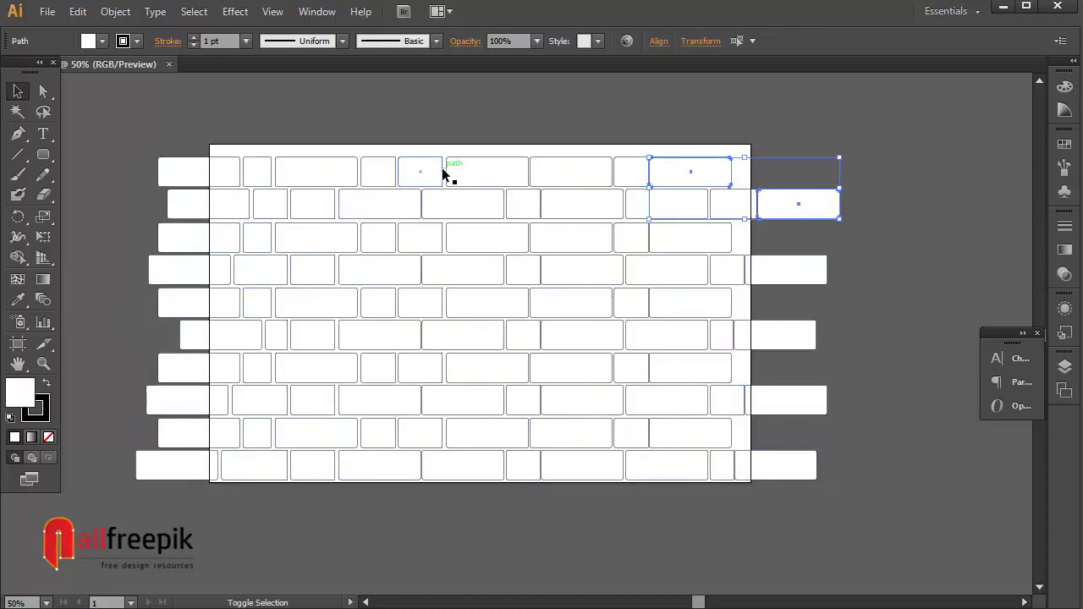
pyautogui.click(653, 125)
# Step: Open the Artistic_ChalkCharcoalPencil brush library
pyautogui.click(316, 11)
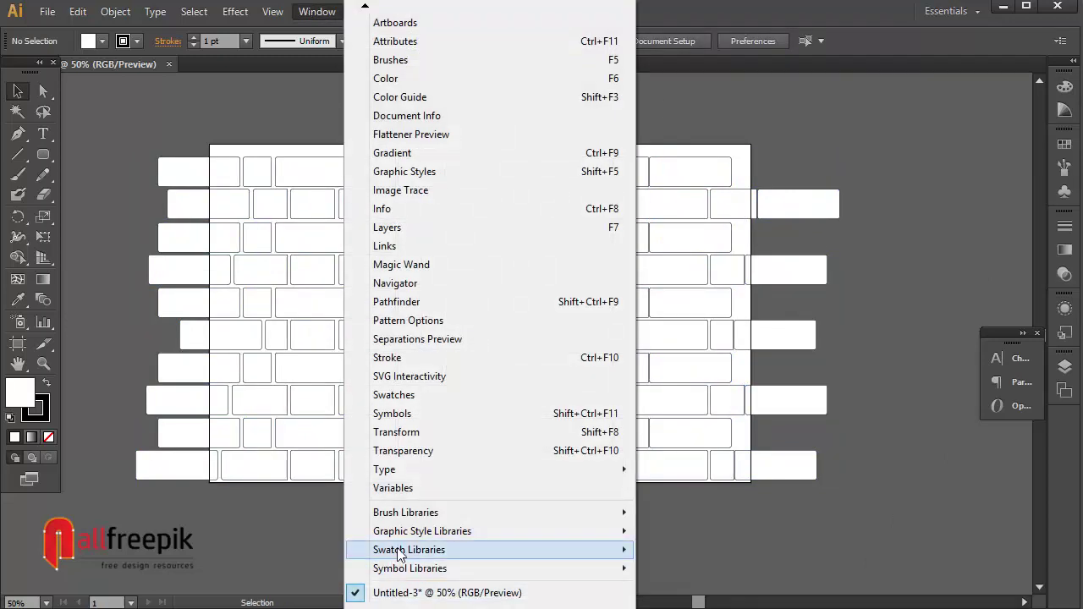
pyautogui.moveTo(413, 554)
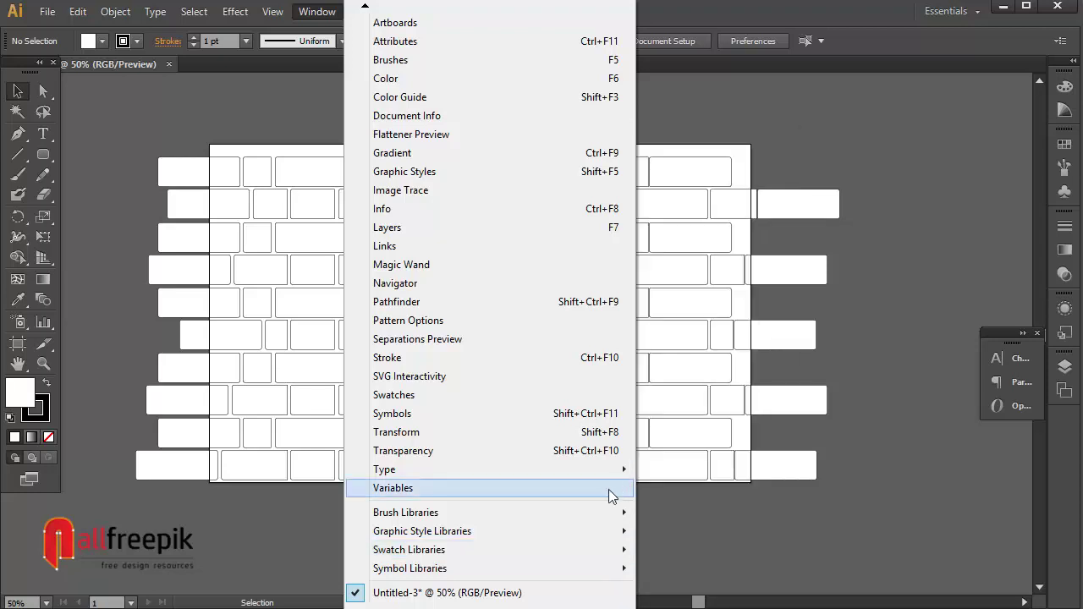
pyautogui.moveTo(554, 511)
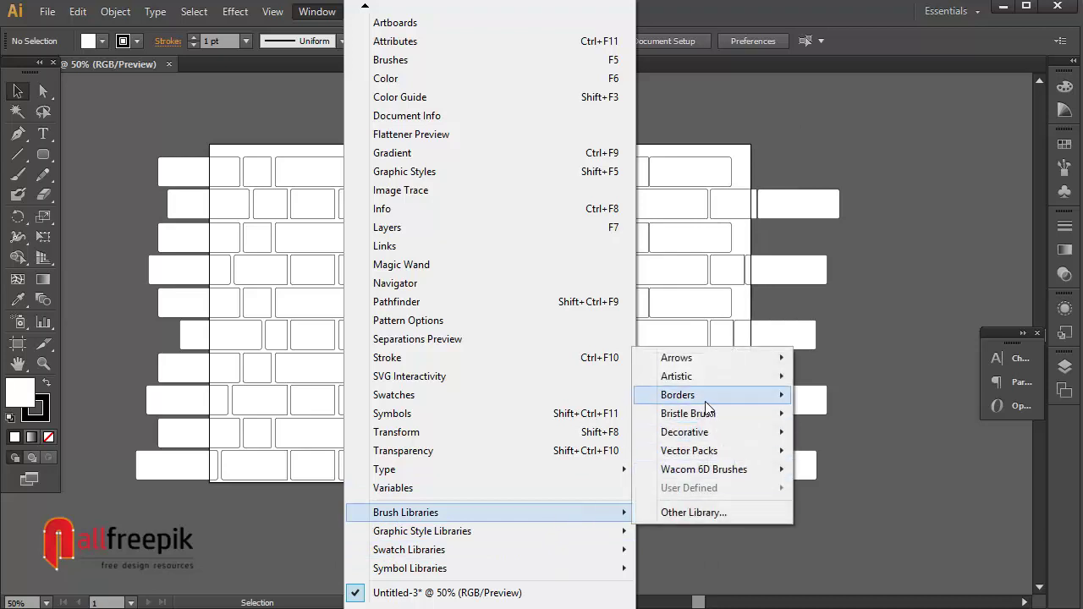
pyautogui.moveTo(705, 377)
pyautogui.click(880, 393)
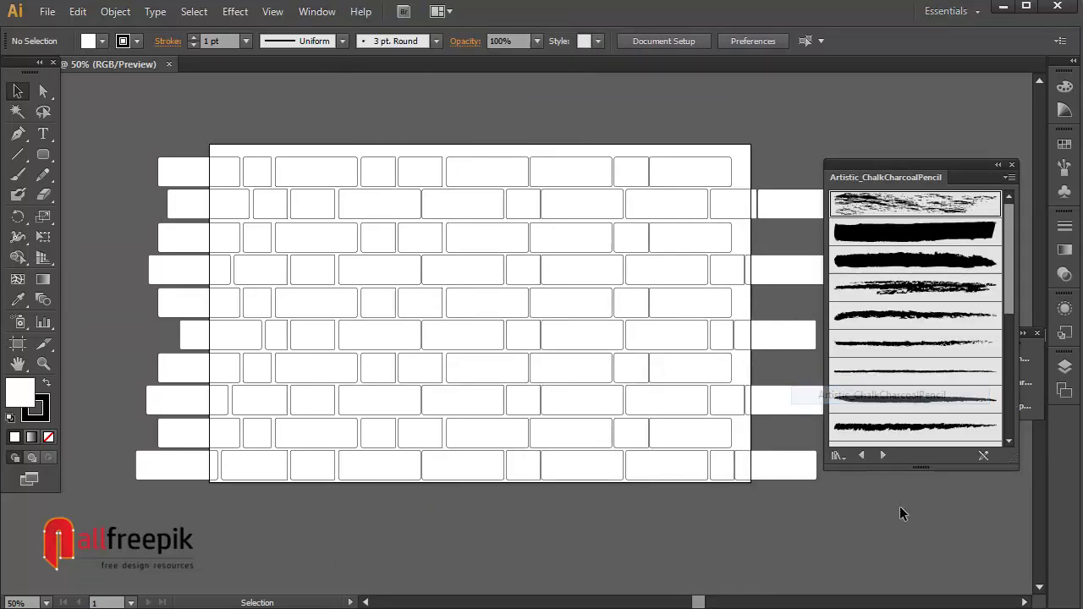
# Step: Select scattered bricks throughout the wall and apply the thinnest chalk-charcoal brush to their strokes
pyautogui.click(221, 178)
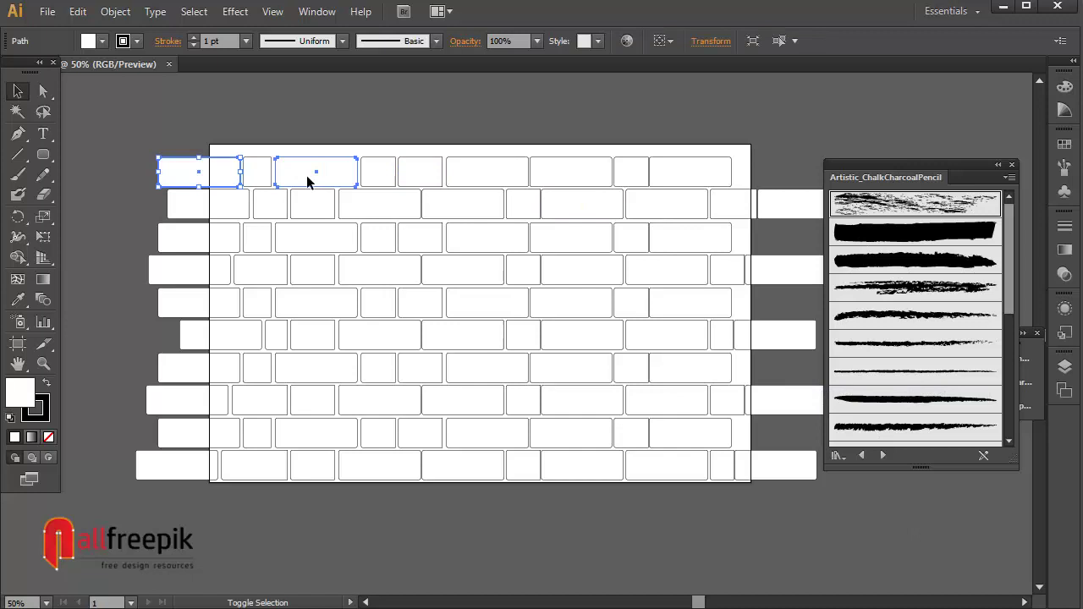
pyautogui.keyDown('shift'); pyautogui.click(397, 214); pyautogui.keyUp('shift')
pyautogui.keyDown('shift'); pyautogui.click(309, 275); pyautogui.keyUp('shift')
pyautogui.keyDown('shift'); pyautogui.click(486, 282); pyautogui.keyUp('shift')
pyautogui.keyDown('shift'); pyautogui.click(593, 269); pyautogui.keyUp('shift')
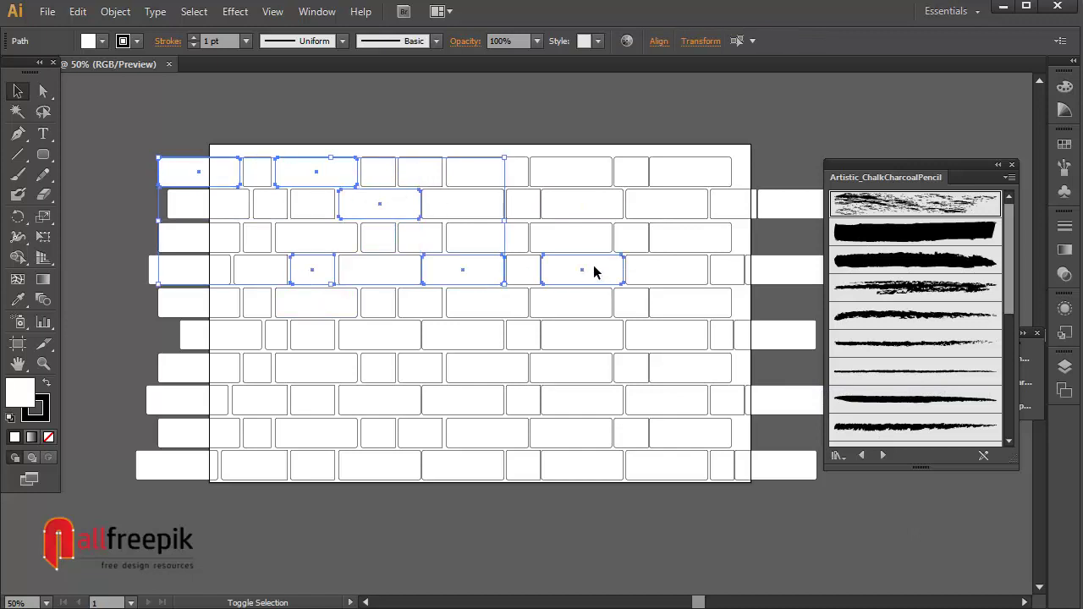
pyautogui.keyDown('shift'); pyautogui.click(694, 302); pyautogui.keyUp('shift')
pyautogui.keyDown('shift'); pyautogui.click(752, 342); pyautogui.keyUp('shift')
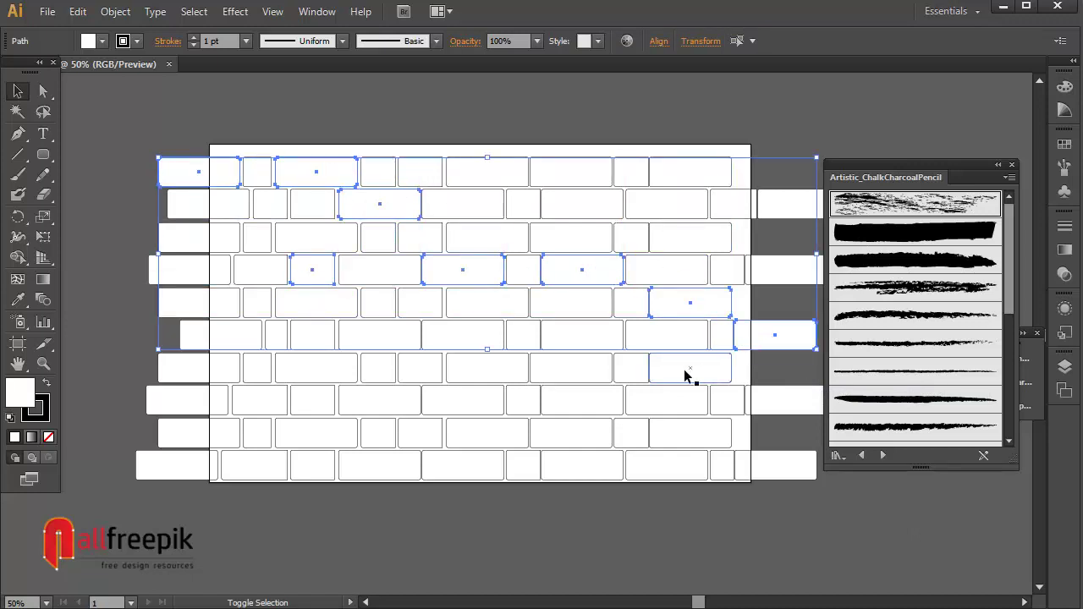
pyautogui.keyDown('shift'); pyautogui.click(297, 385); pyautogui.keyUp('shift')
pyautogui.keyDown('shift'); pyautogui.click(475, 446); pyautogui.keyUp('shift')
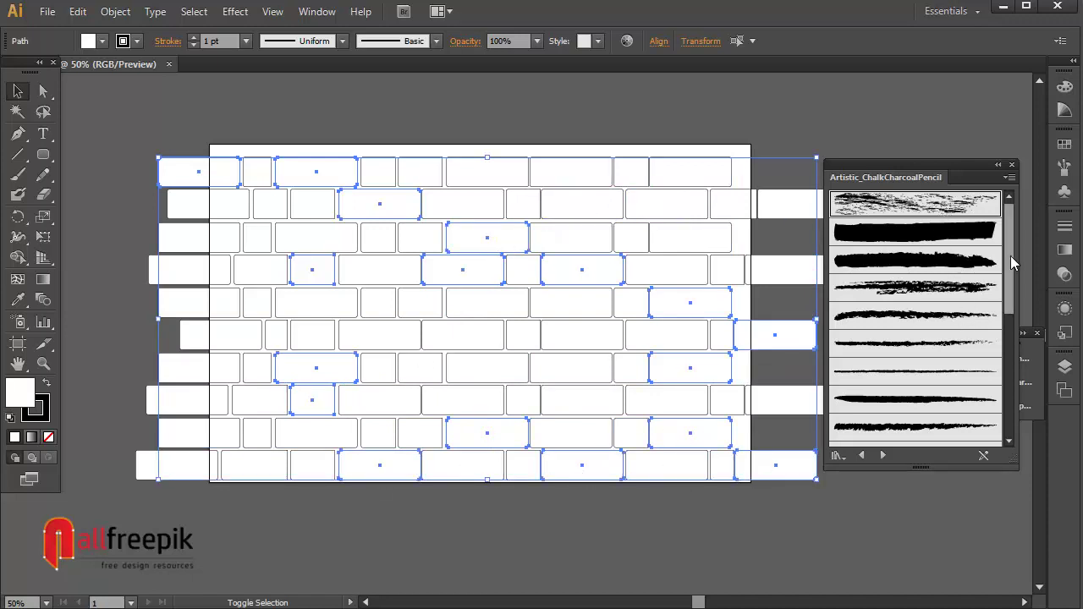
pyautogui.scroll(-1, 1012, 263)
pyautogui.click(948, 366)
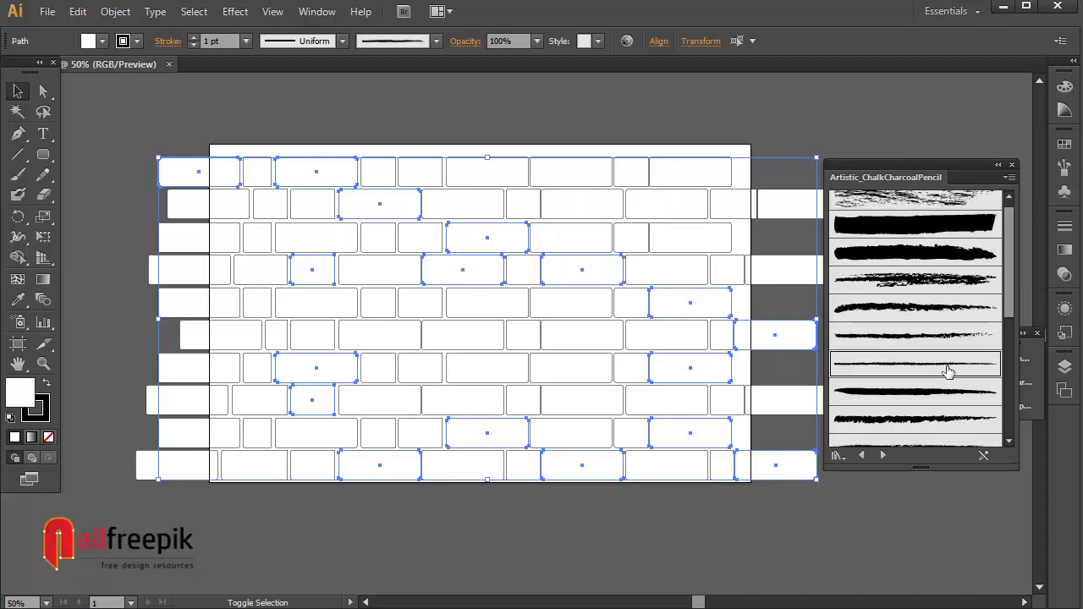
pyautogui.click(764, 535)
# Step: Select scattered bricks in every row except the third and give their strokes the solid tapering chalk-charcoal brush listed just after the thinnest one
pyautogui.click(691, 212)
pyautogui.keyDown('shift'); pyautogui.click(693, 174); pyautogui.keyUp('shift')
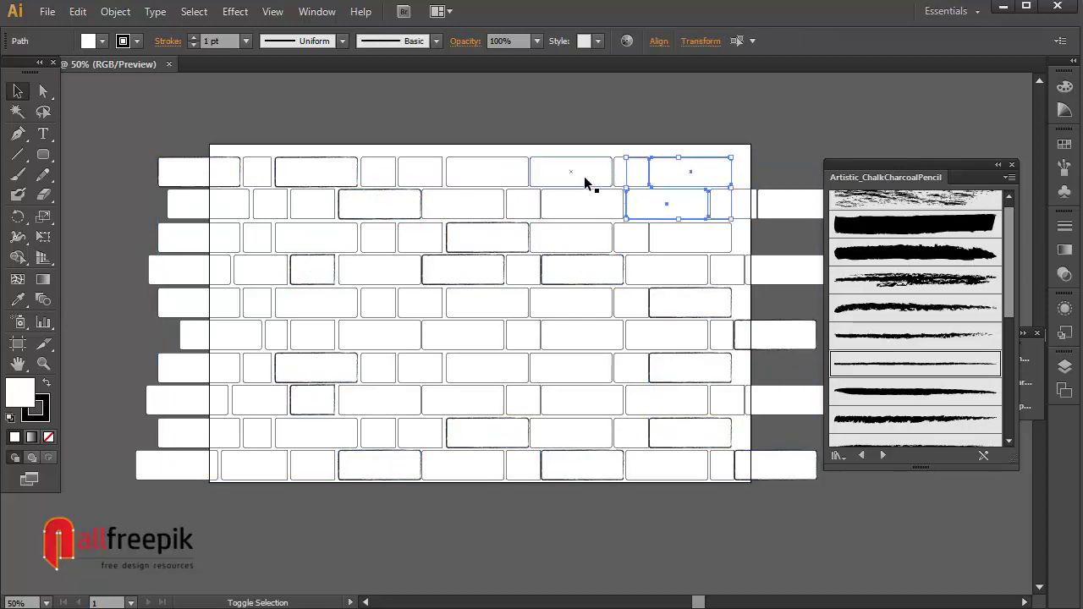
pyautogui.keyDown('shift'); pyautogui.click(584, 182); pyautogui.keyUp('shift')
pyautogui.keyDown('shift'); pyautogui.click(485, 180); pyautogui.keyUp('shift')
pyautogui.keyDown('shift'); pyautogui.click(260, 271); pyautogui.keyUp('shift')
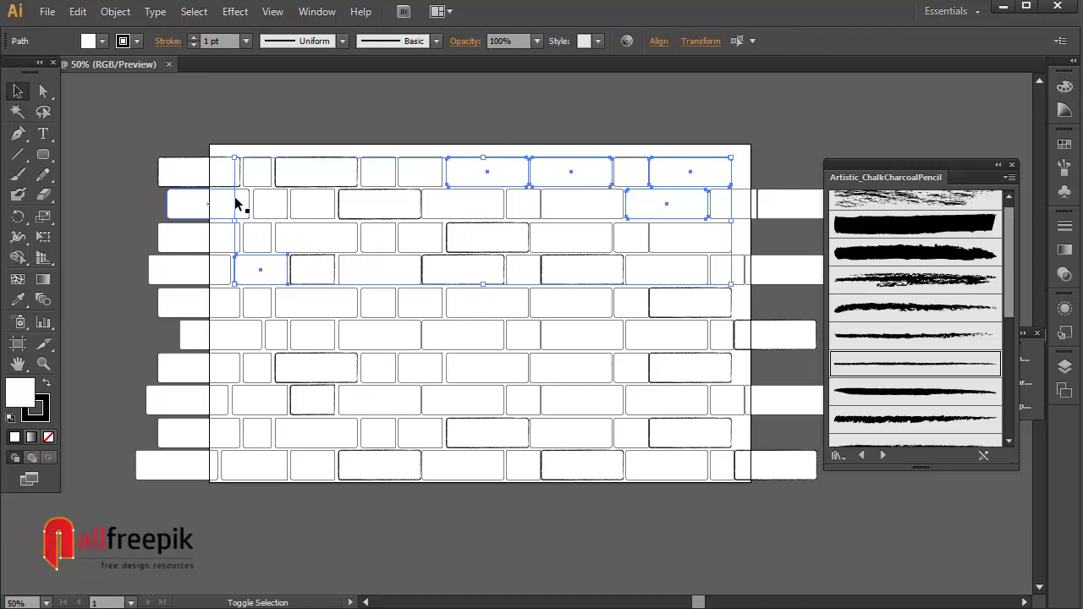
pyautogui.keyDown('shift'); pyautogui.click(234, 201); pyautogui.keyUp('shift')
pyautogui.keyDown('shift'); pyautogui.click(392, 271); pyautogui.keyUp('shift')
pyautogui.keyDown('shift'); pyautogui.click(232, 343); pyautogui.keyUp('shift')
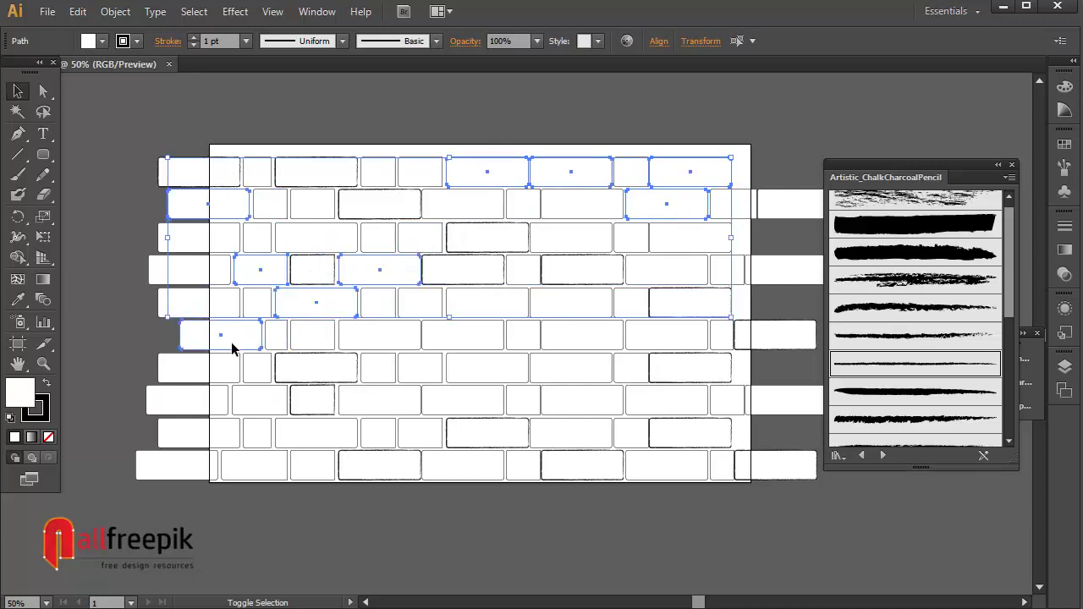
pyautogui.keyDown('shift'); pyautogui.click(379, 344); pyautogui.keyUp('shift')
pyautogui.keyDown('shift'); pyautogui.click(512, 370); pyautogui.keyUp('shift')
pyautogui.keyDown('shift'); pyautogui.click(588, 381); pyautogui.keyUp('shift')
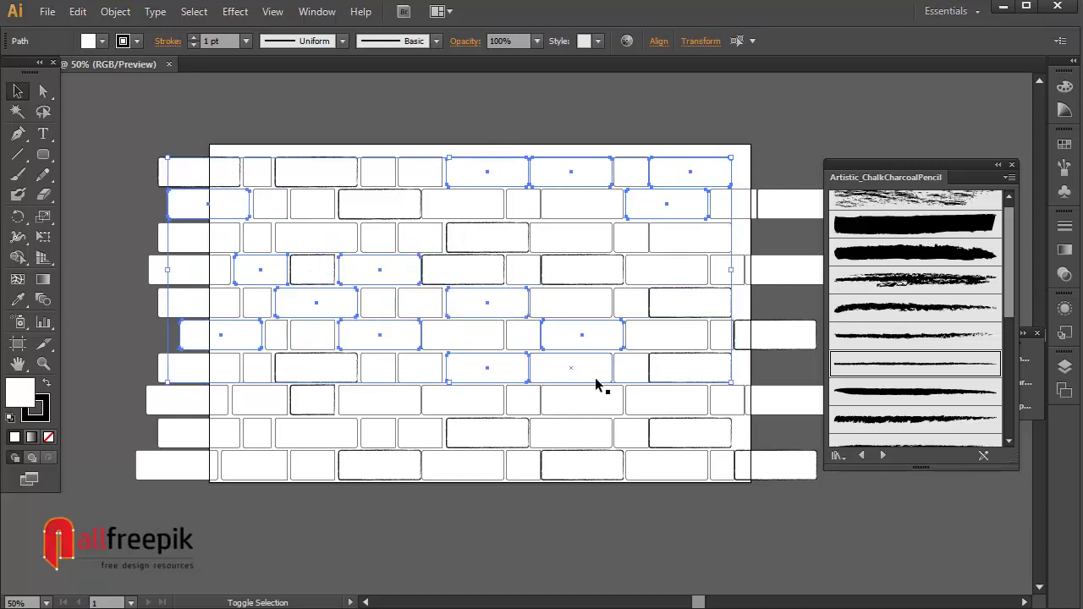
pyautogui.keyDown('shift'); pyautogui.click(586, 414); pyautogui.keyUp('shift')
pyautogui.keyDown('shift'); pyautogui.click(346, 442); pyautogui.keyUp('shift')
pyautogui.keyDown('shift'); pyautogui.click(254, 476); pyautogui.keyUp('shift')
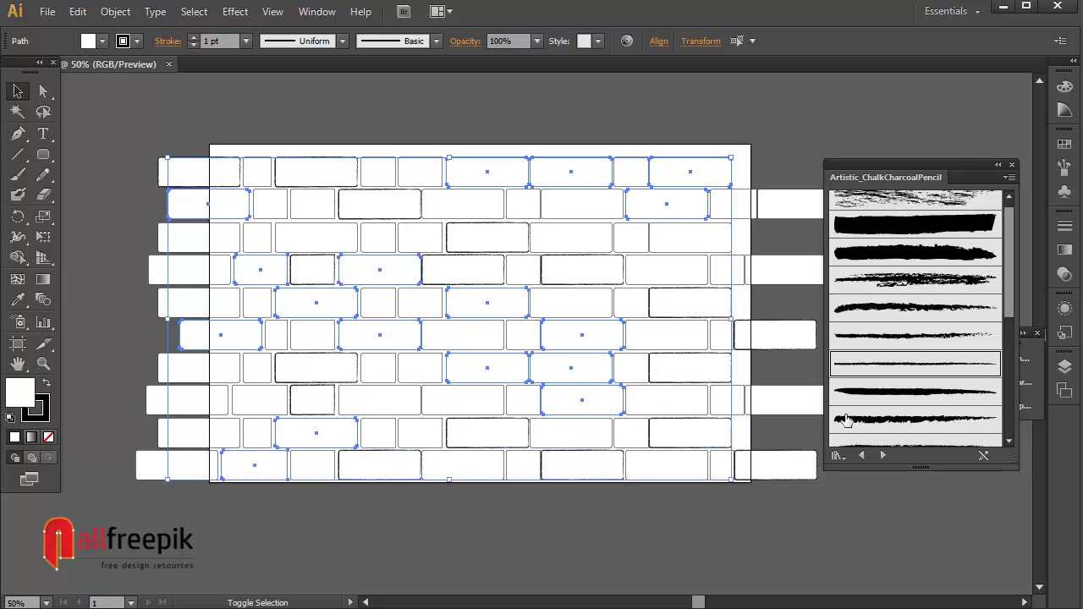
pyautogui.click(926, 393)
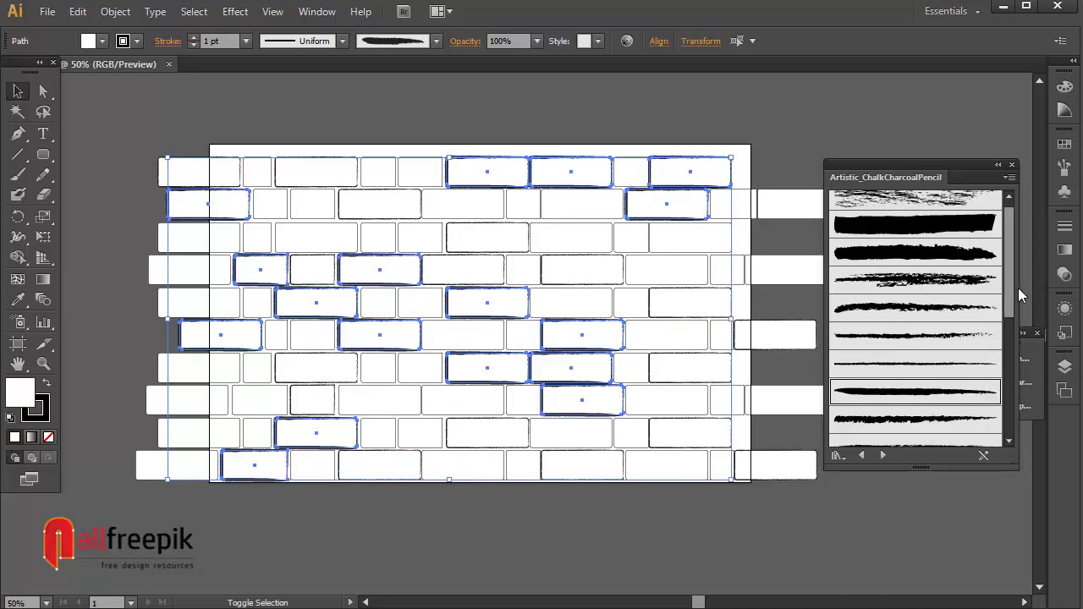
# Step: Replace the selected bricks' brush with the thin, solid chalk-charcoal stroke further down the library and deselect them
pyautogui.scroll(-5, 1013, 294)
pyautogui.click(930, 271)
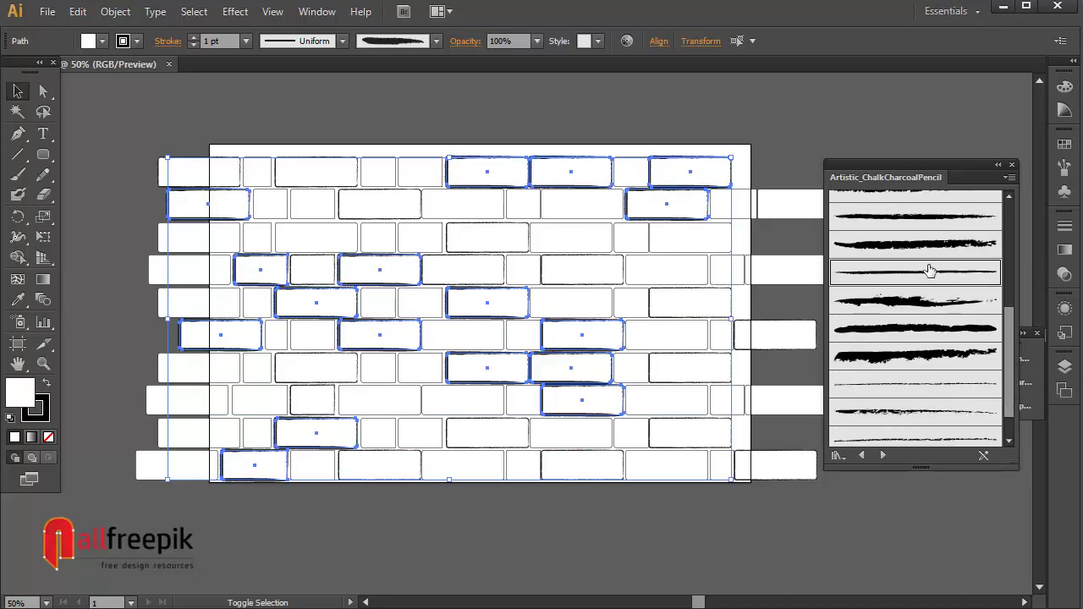
pyautogui.click(660, 529)
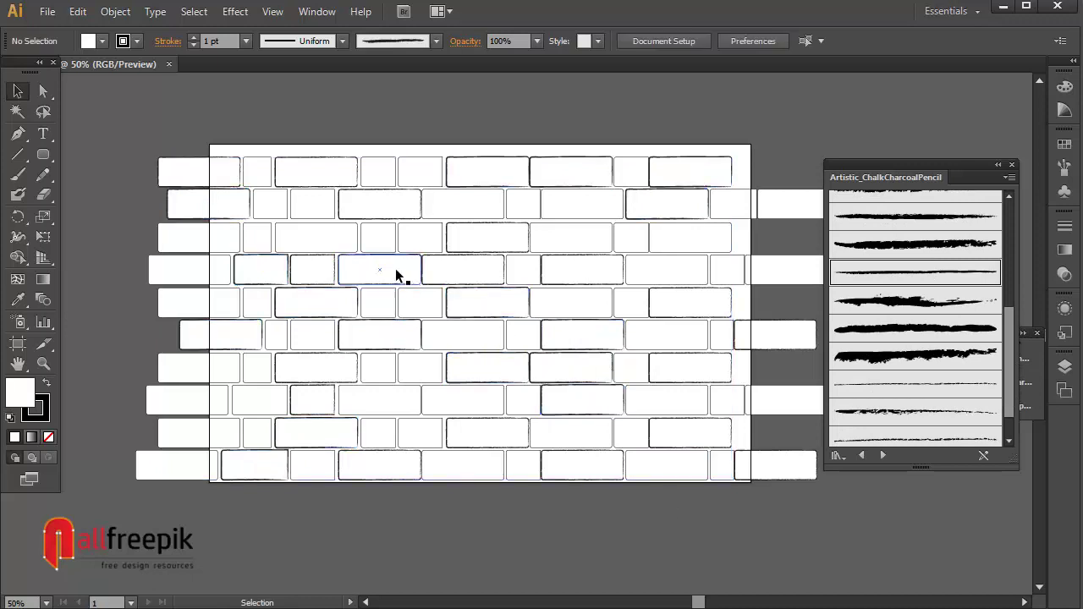
# Step: Select plain bricks in the second, third, fifth, sixth, eighth and tenth rows and apply the speckled, broken chalk-charcoal brush to their strokes
pyautogui.keyDown('shift'); pyautogui.click(325, 237); pyautogui.keyUp('shift')
pyautogui.keyDown('shift'); pyautogui.click(450, 211); pyautogui.keyUp('shift')
pyautogui.keyDown('shift'); pyautogui.click(563, 240); pyautogui.keyUp('shift')
pyautogui.keyDown('shift'); pyautogui.click(680, 242); pyautogui.keyUp('shift')
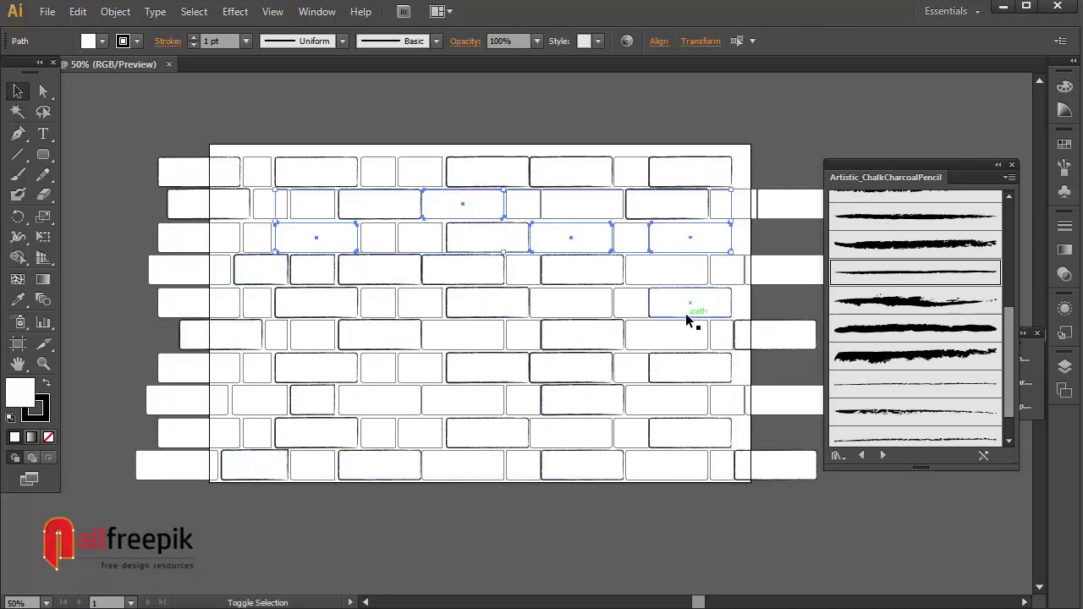
pyautogui.keyDown('shift'); pyautogui.click(626, 308); pyautogui.keyUp('shift')
pyautogui.keyDown('shift'); pyautogui.click(665, 338); pyautogui.keyUp('shift')
pyautogui.keyDown('shift'); pyautogui.click(525, 406); pyautogui.keyUp('shift')
pyautogui.keyDown('shift'); pyautogui.click(452, 413); pyautogui.keyUp('shift')
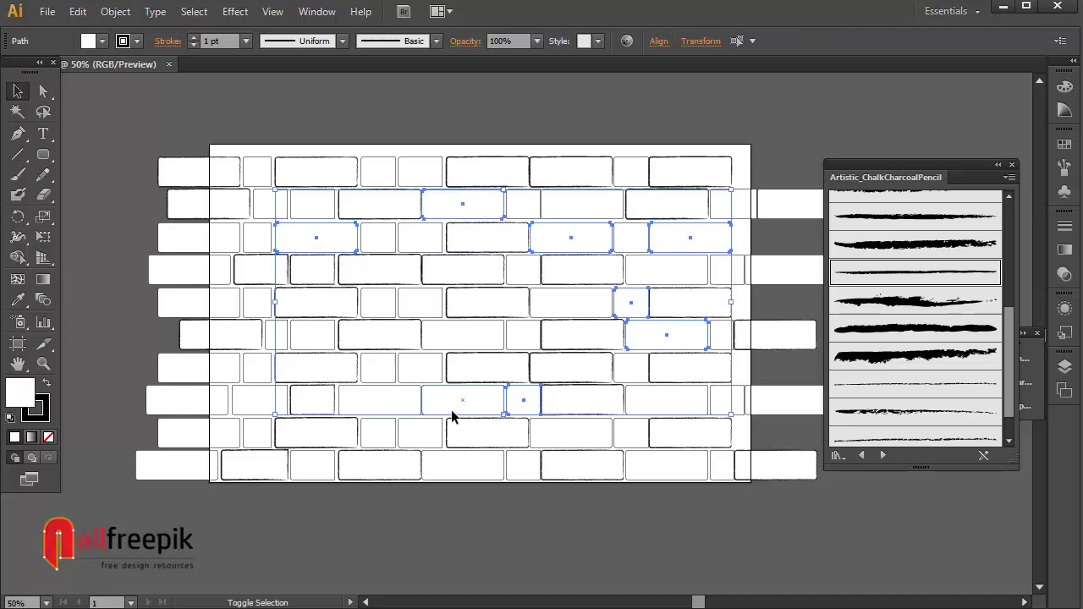
pyautogui.keyDown('shift'); pyautogui.click(285, 337); pyautogui.keyUp('shift')
pyautogui.keyDown('shift'); pyautogui.click(495, 458); pyautogui.keyUp('shift')
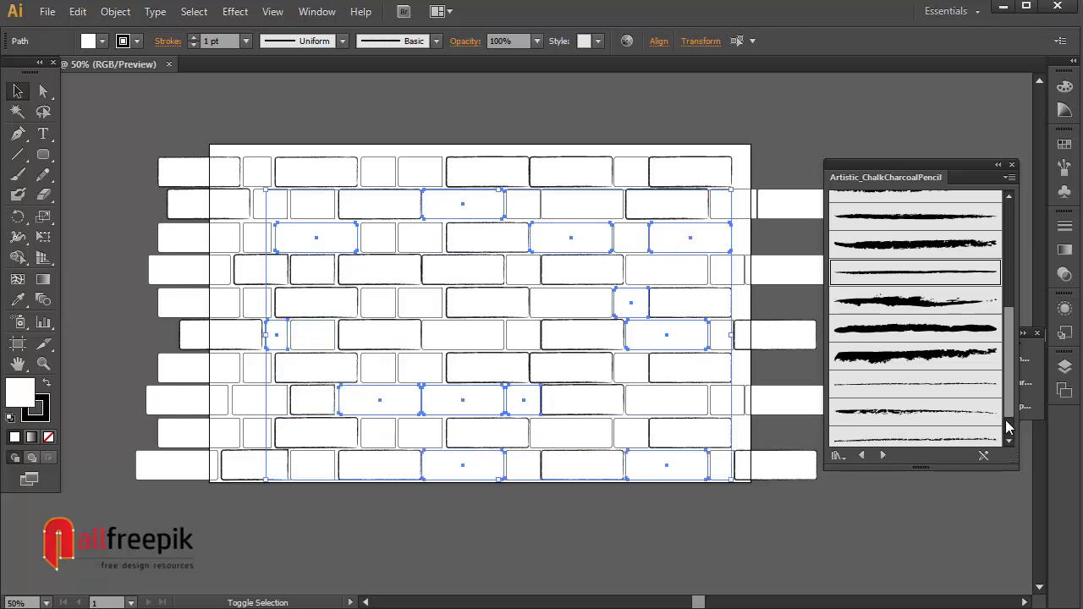
pyautogui.click(936, 414)
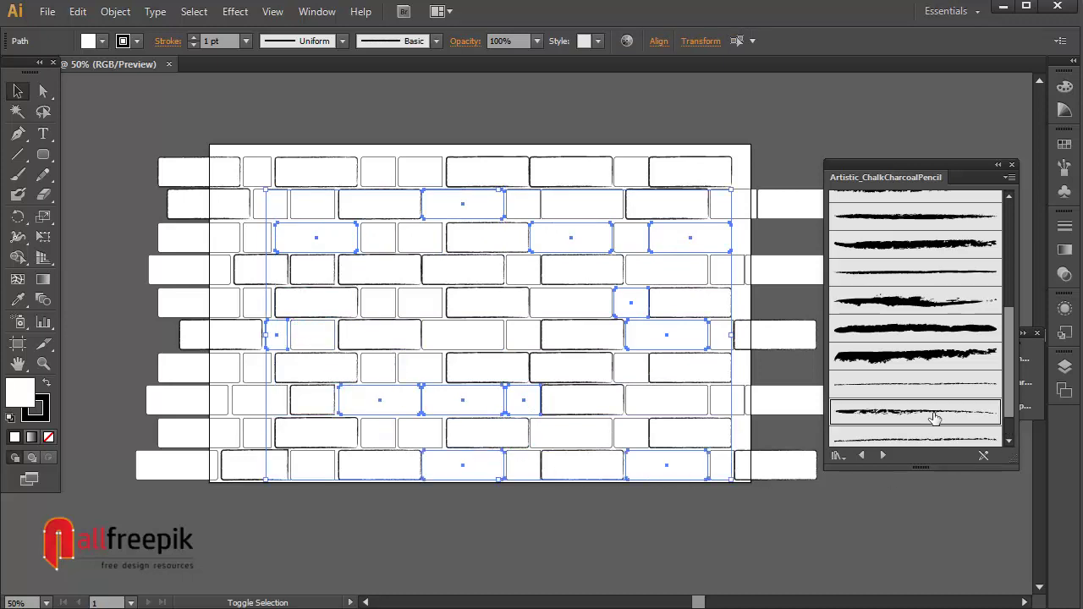
pyautogui.click(759, 524)
# Step: Select bricks in the first, third, sixth, eighth, ninth and tenth rows and apply the thin rough brush listed just after the speckled one
pyautogui.click(530, 339)
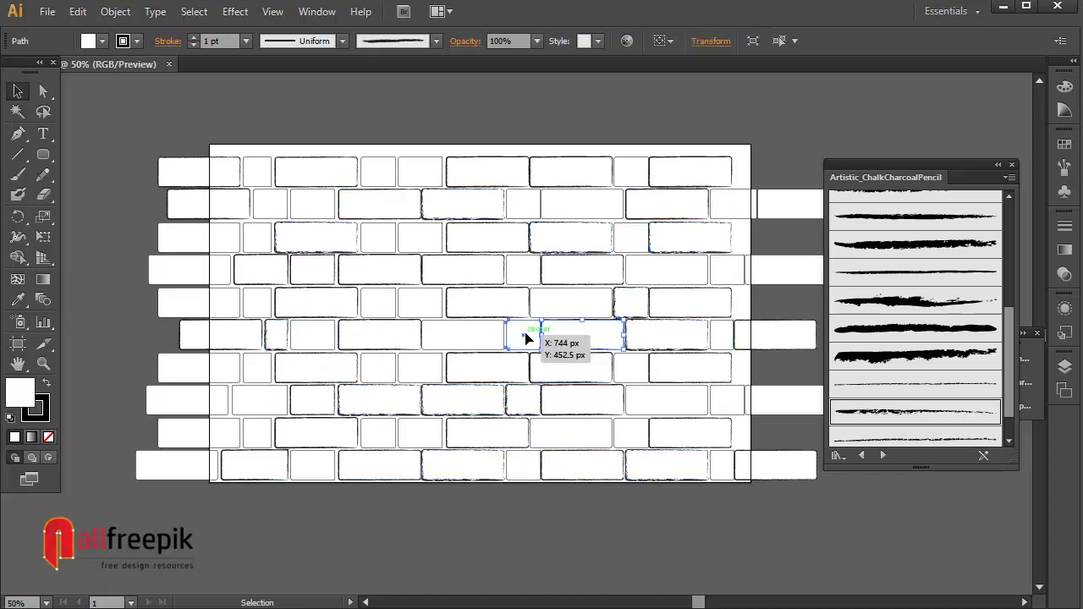
pyautogui.keyDown('shift'); pyautogui.click(436, 337); pyautogui.keyUp('shift')
pyautogui.keyDown('shift'); pyautogui.click(399, 235); pyautogui.keyUp('shift')
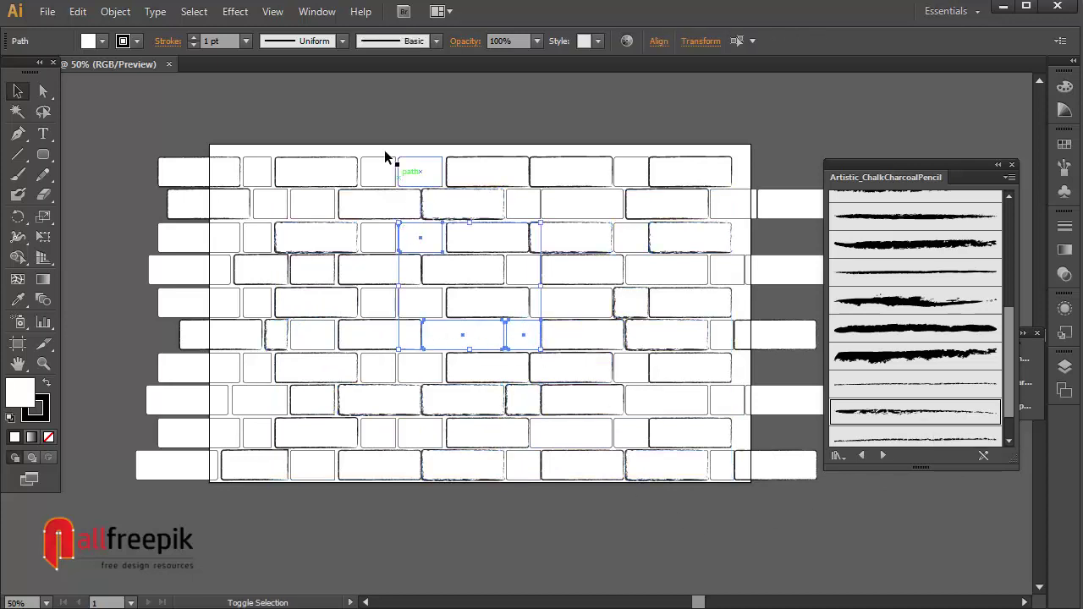
pyautogui.keyDown('shift'); pyautogui.click(376, 176); pyautogui.keyUp('shift')
pyautogui.keyDown('shift'); pyautogui.click(264, 176); pyautogui.keyUp('shift')
pyautogui.keyDown('shift'); pyautogui.click(226, 236); pyautogui.keyUp('shift')
pyautogui.keyDown('shift'); pyautogui.click(216, 341); pyautogui.keyUp('shift')
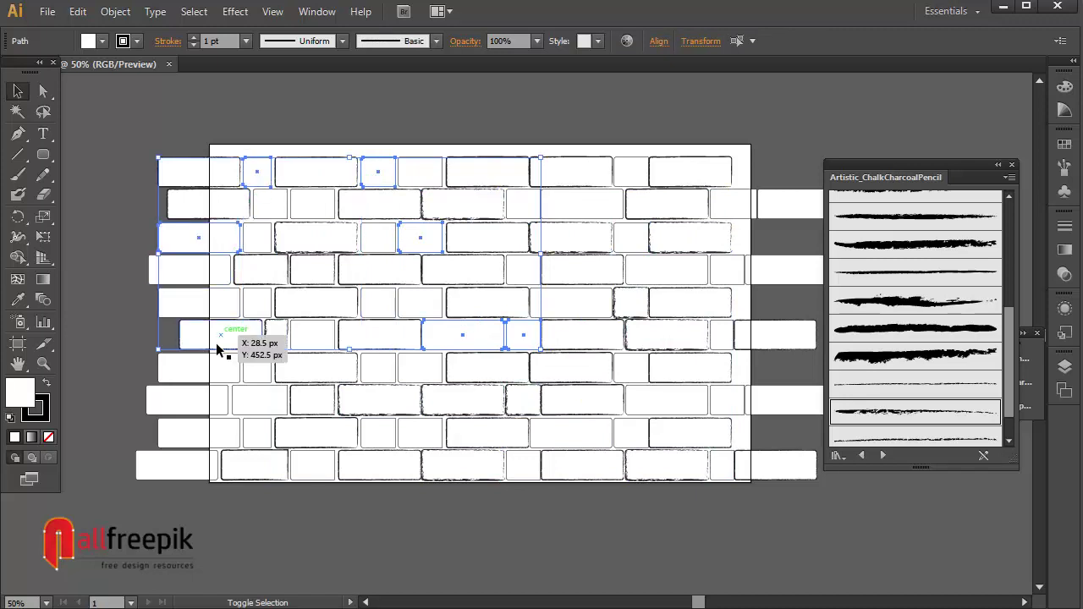
pyautogui.keyDown('shift'); pyautogui.click(250, 404); pyautogui.keyUp('shift')
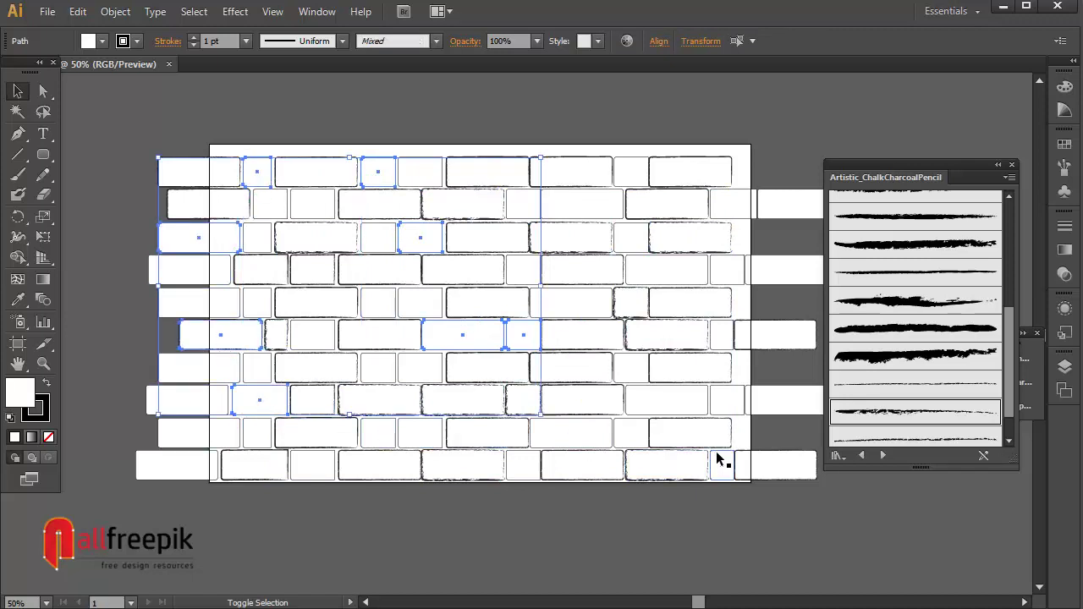
pyautogui.keyDown('shift'); pyautogui.click(647, 440); pyautogui.keyUp('shift')
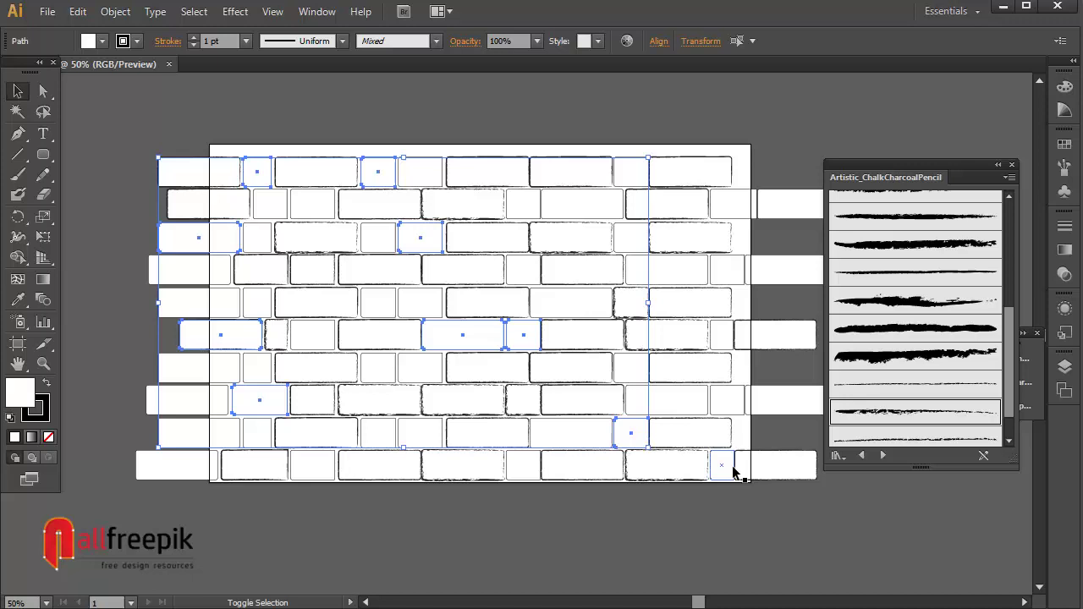
pyautogui.keyDown('shift'); pyautogui.click(731, 466); pyautogui.keyUp('shift')
pyautogui.click(903, 440)
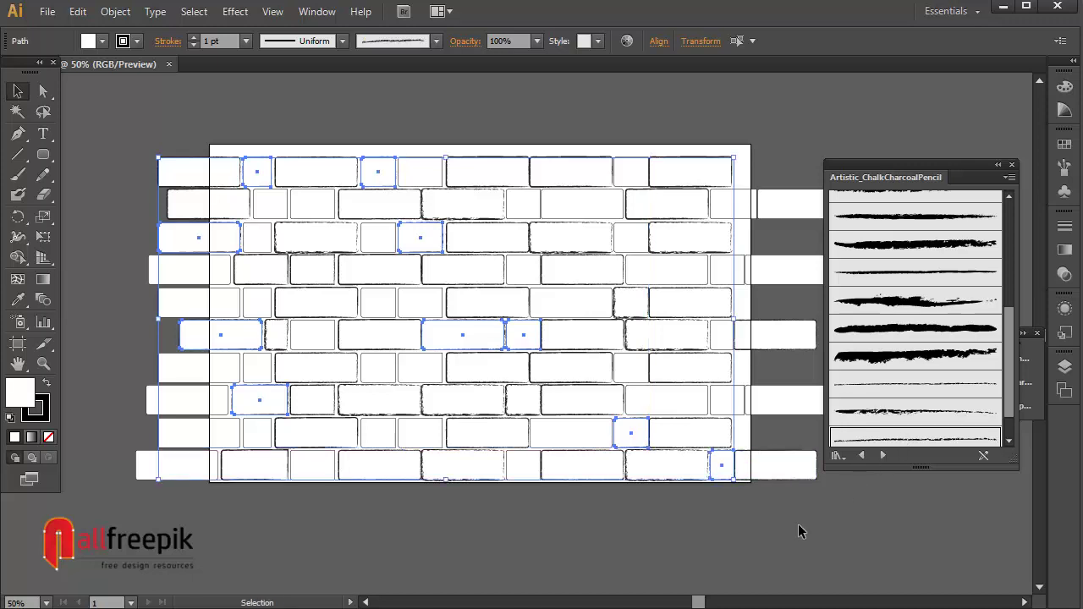
# Step: Select bricks in the first, second, fourth, fifth, seventh and ninth rows and apply the library's last hairline brush to their strokes
pyautogui.click(387, 276)
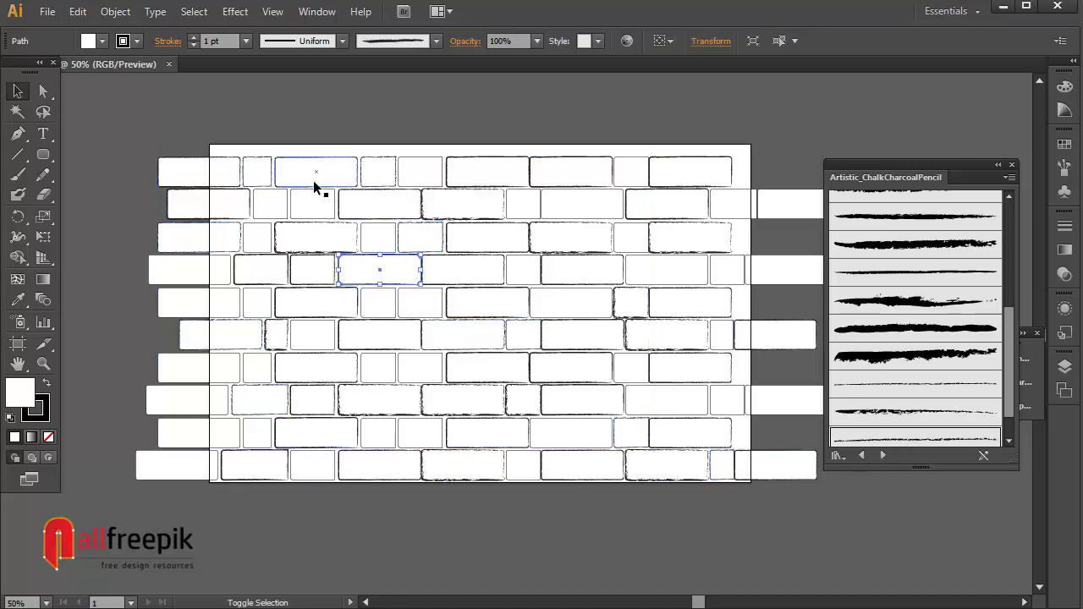
pyautogui.keyDown('shift'); pyautogui.click(279, 203); pyautogui.keyUp('shift')
pyautogui.keyDown('shift'); pyautogui.click(420, 171); pyautogui.keyUp('shift')
pyautogui.keyDown('shift'); pyautogui.click(628, 175); pyautogui.keyUp('shift')
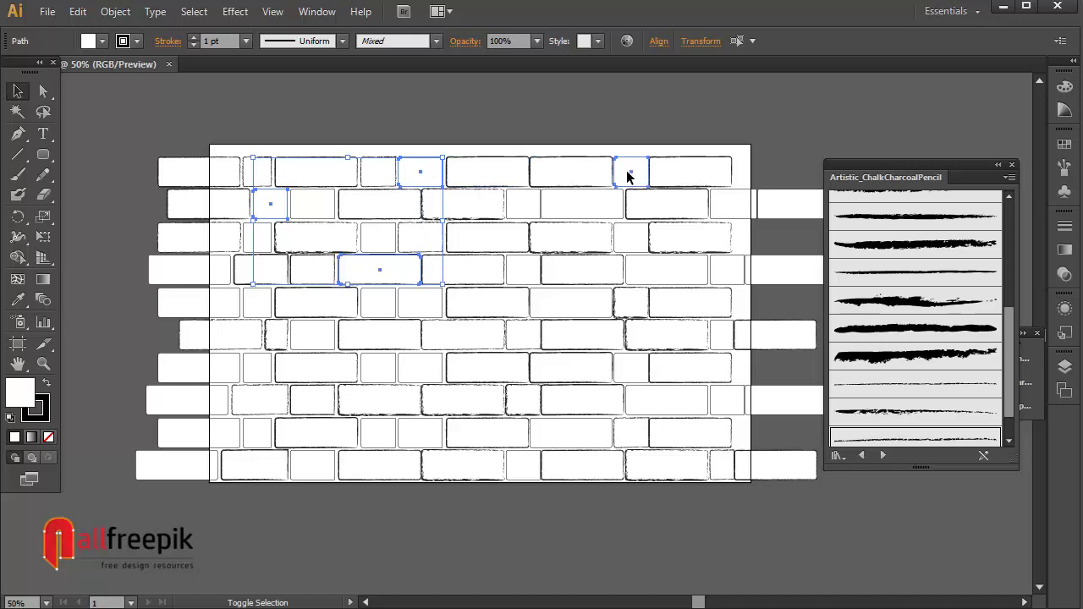
pyautogui.keyDown('shift'); pyautogui.click(593, 211); pyautogui.keyUp('shift')
pyautogui.keyDown('shift'); pyautogui.click(374, 302); pyautogui.keyUp('shift')
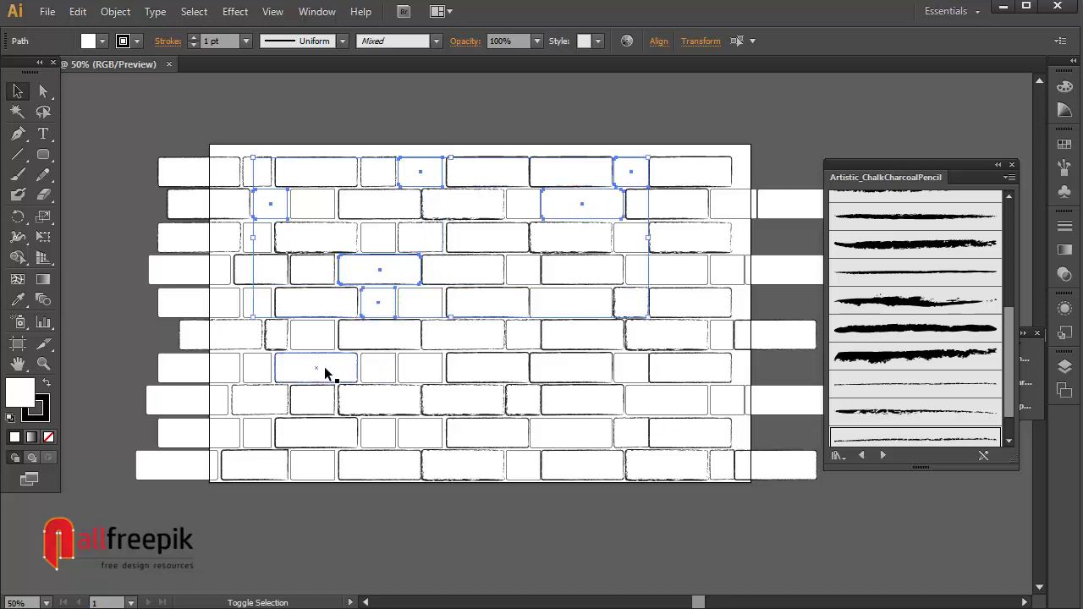
pyautogui.keyDown('shift'); pyautogui.click(370, 367); pyautogui.keyUp('shift')
pyautogui.keyDown('shift'); pyautogui.click(269, 437); pyautogui.keyUp('shift')
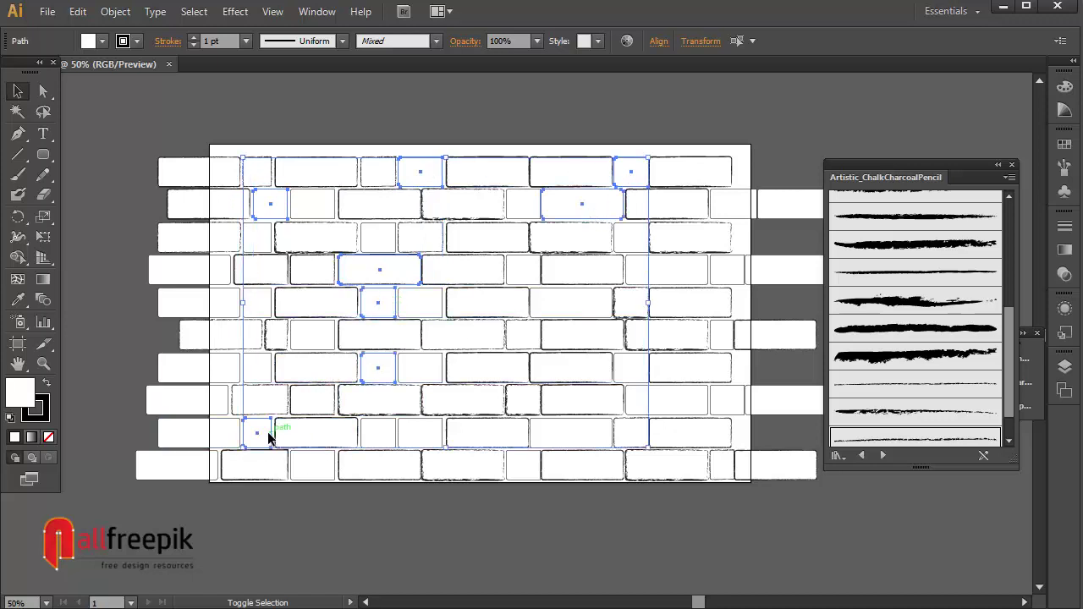
pyautogui.keyDown('shift'); pyautogui.click(418, 438); pyautogui.keyUp('shift')
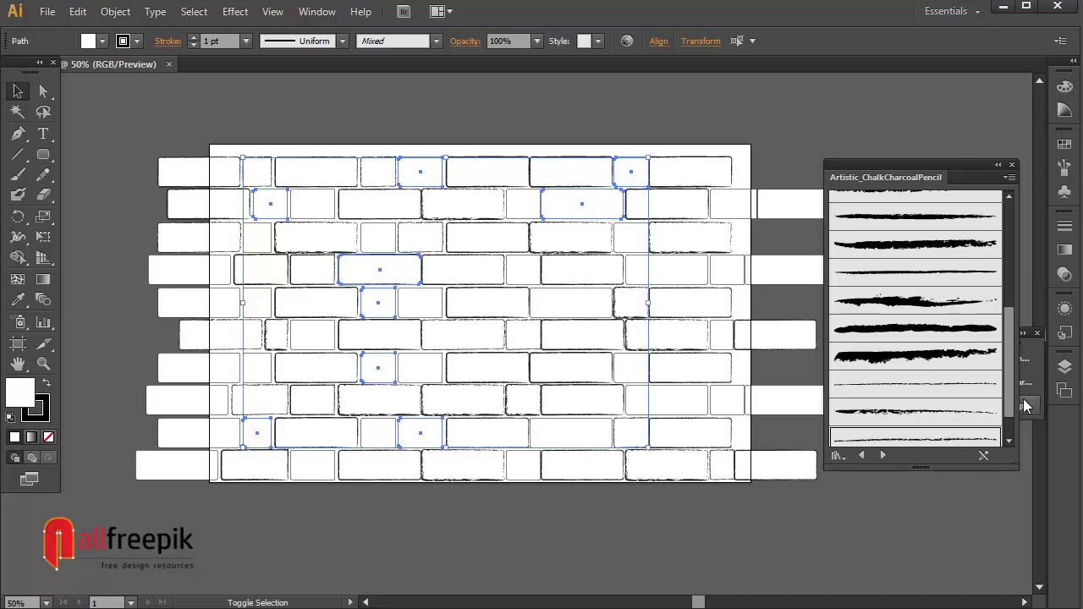
pyautogui.scroll(-2, 1012, 396)
pyautogui.click(955, 436)
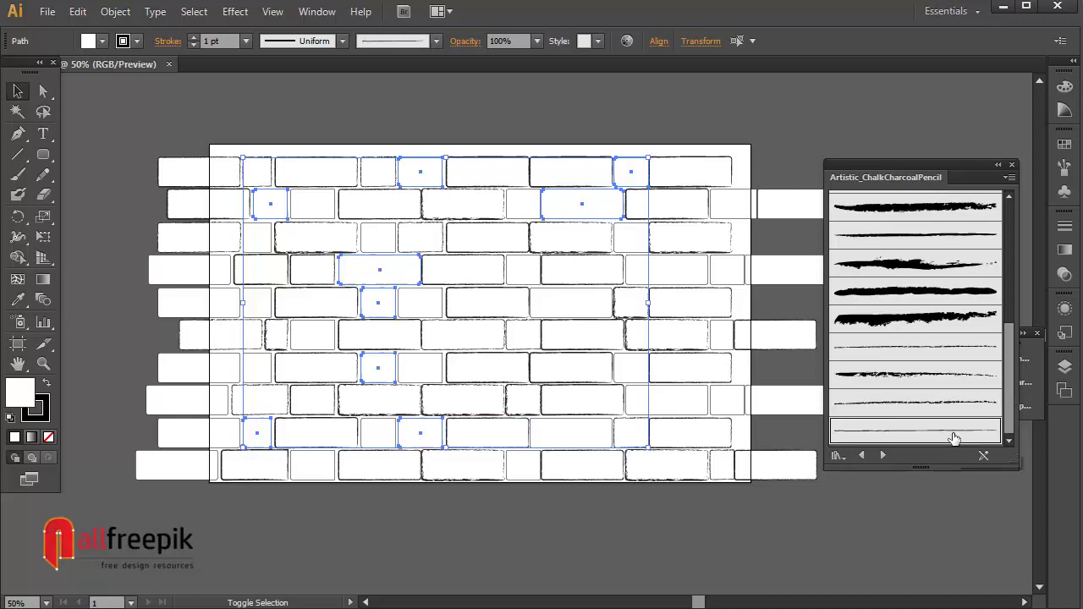
pyautogui.click(651, 538)
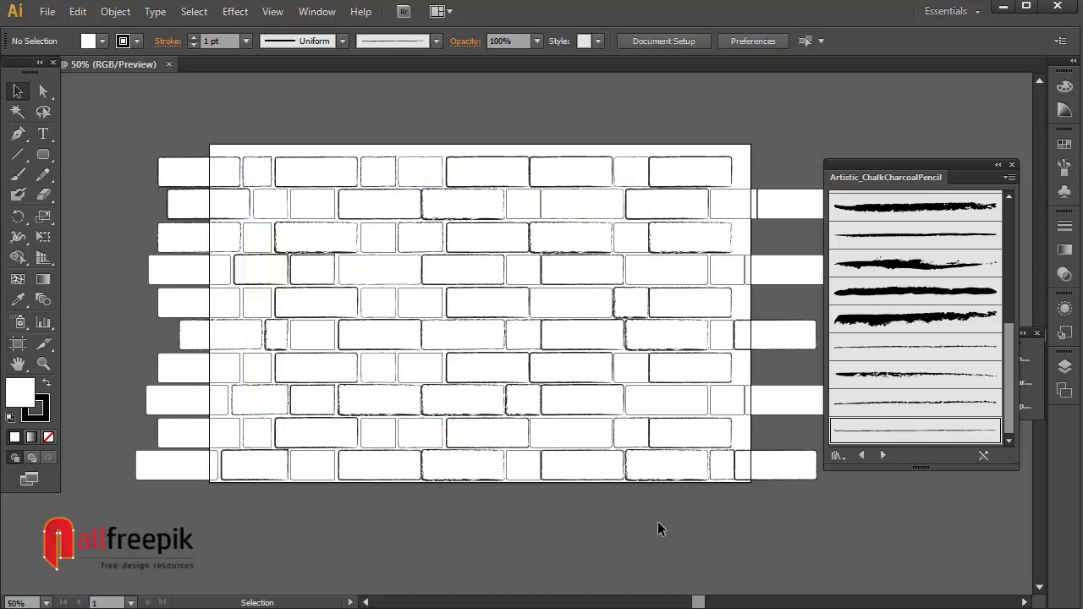
# Step: Select bricks in the first, second, fourth, fifth, seventh, ninth and tenth rows and apply the thin, solid chalk-charcoal brush to their strokes
pyautogui.click(218, 311)
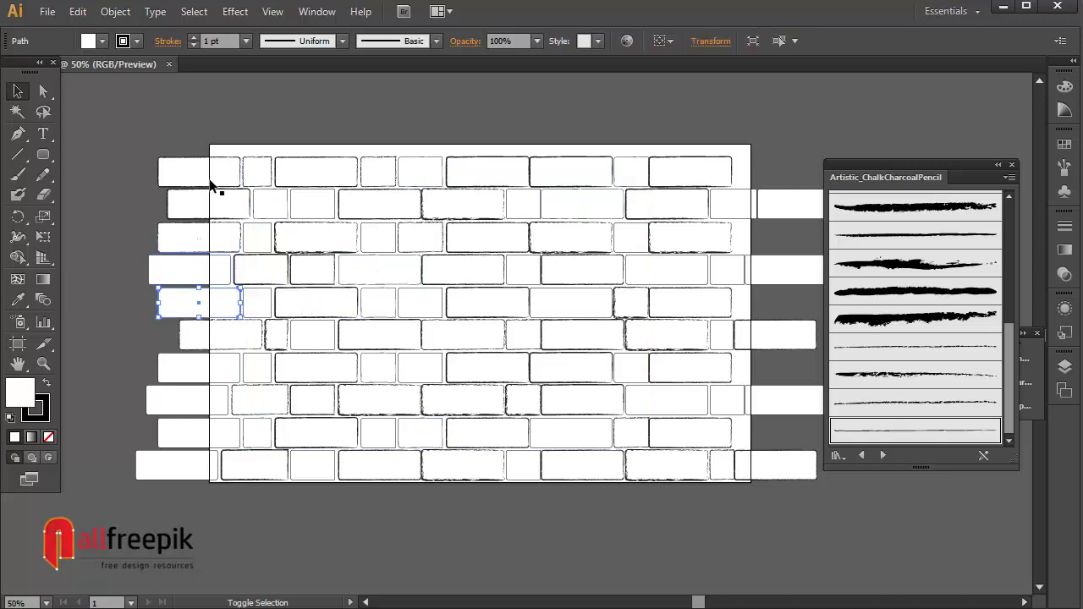
pyautogui.keyDown('shift'); pyautogui.click(414, 178); pyautogui.keyUp('shift')
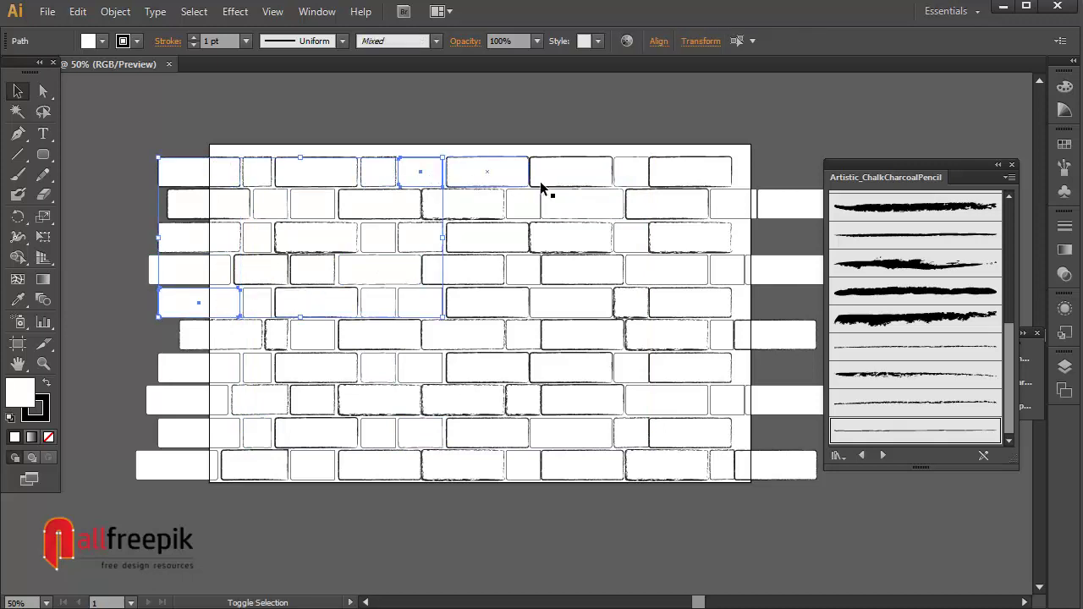
pyautogui.keyDown('shift'); pyautogui.click(633, 174); pyautogui.keyUp('shift')
pyautogui.keyDown('shift'); pyautogui.click(795, 206); pyautogui.keyUp('shift')
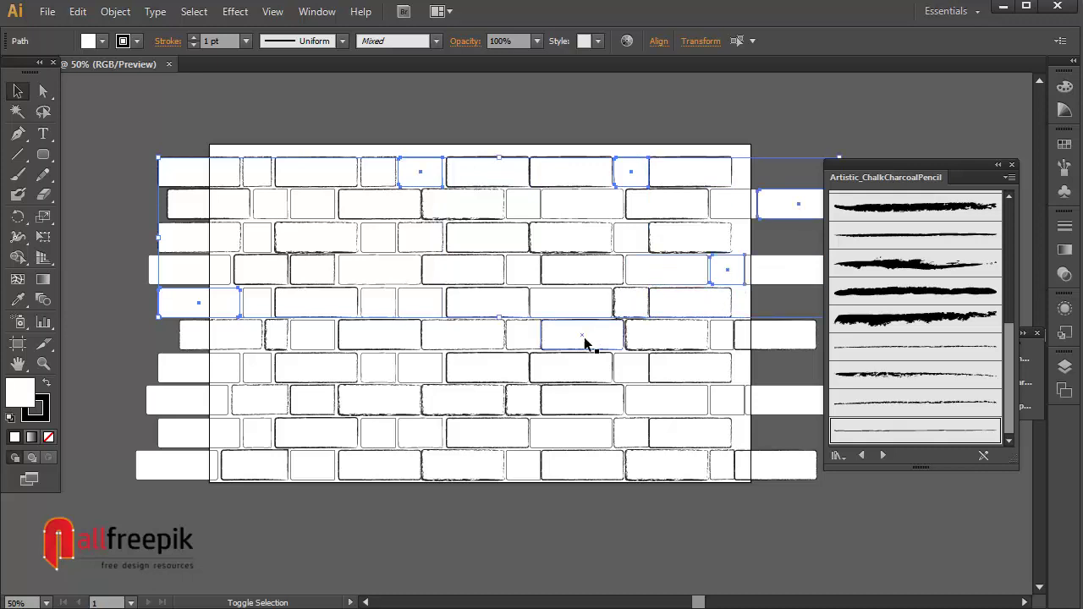
pyautogui.keyDown('shift'); pyautogui.click(621, 364); pyautogui.keyUp('shift')
pyautogui.keyDown('shift'); pyautogui.click(357, 446); pyautogui.keyUp('shift')
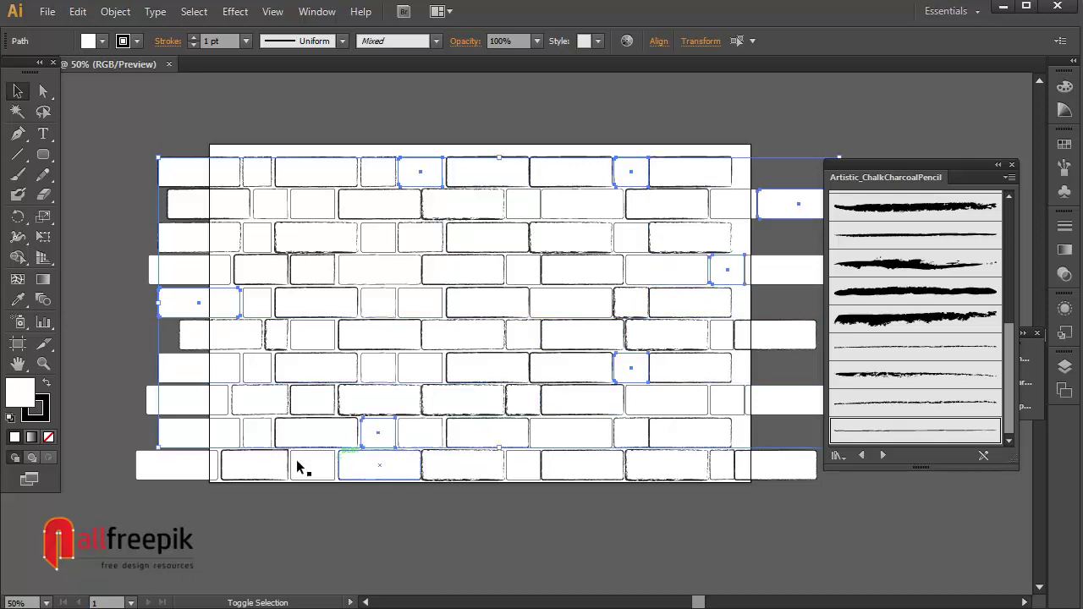
pyautogui.keyDown('shift'); pyautogui.click(198, 466); pyautogui.keyUp('shift')
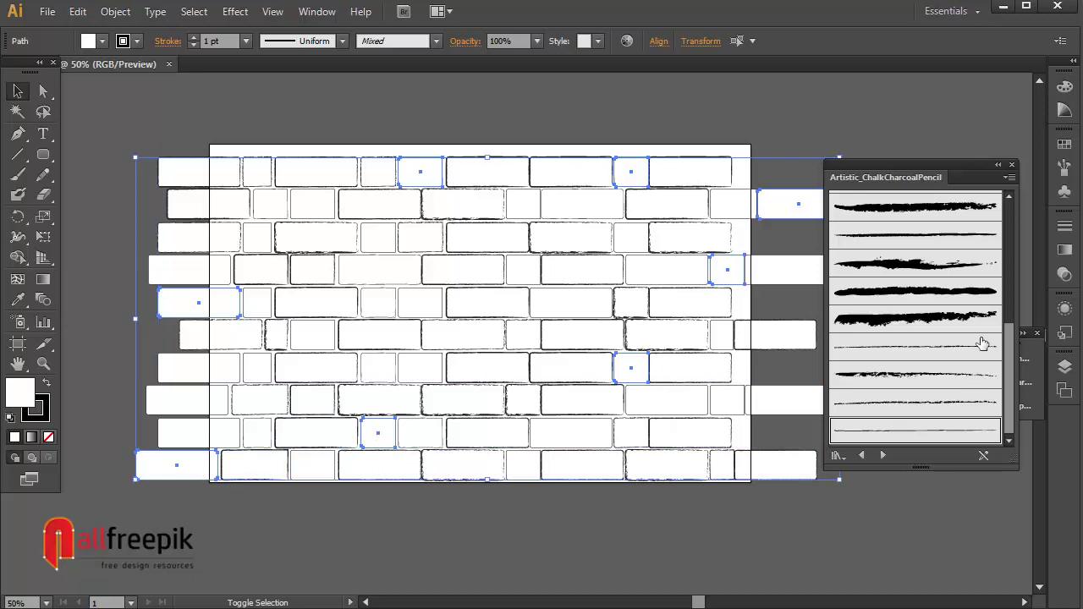
pyautogui.click(917, 246)
pyautogui.click(796, 518)
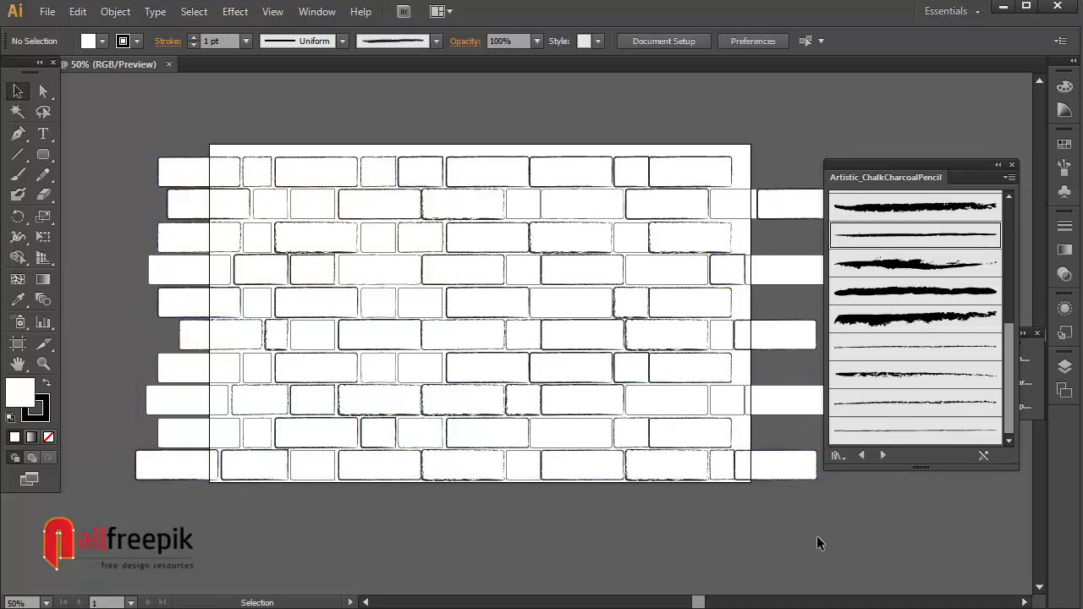
# Step: Select small bricks in the second, third, and sixth to tenth rows and apply the medium tapered brush listed two above the thin solid one
pyautogui.keyDown('shift'); pyautogui.click(719, 397); pyautogui.keyUp('shift')
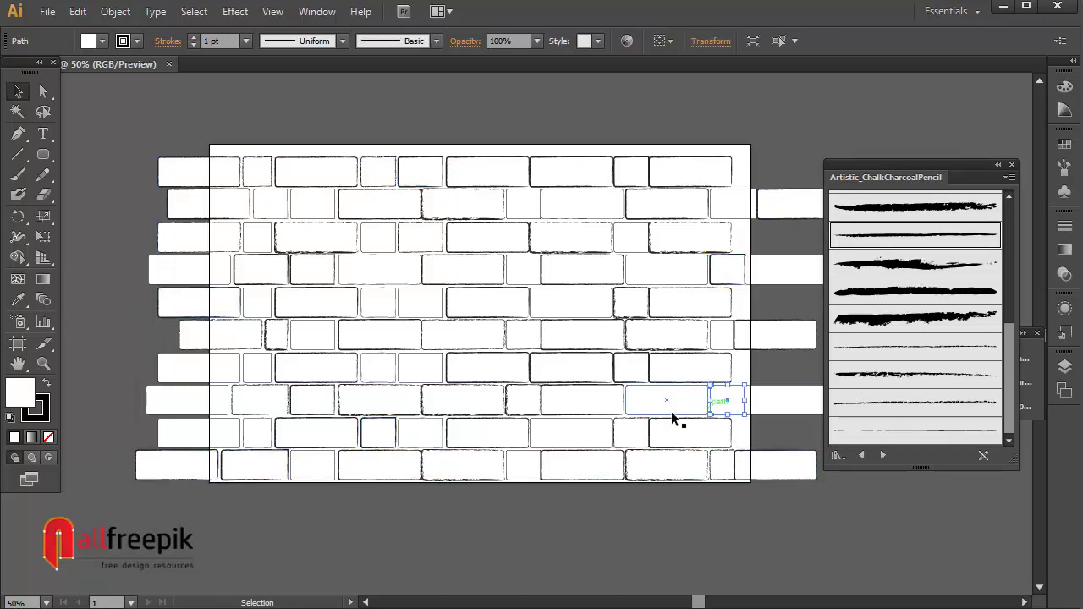
pyautogui.keyDown('shift'); pyautogui.click(631, 437); pyautogui.keyUp('shift')
pyautogui.keyDown('shift'); pyautogui.click(526, 472); pyautogui.keyUp('shift')
pyautogui.keyDown('shift'); pyautogui.click(315, 471); pyautogui.keyUp('shift')
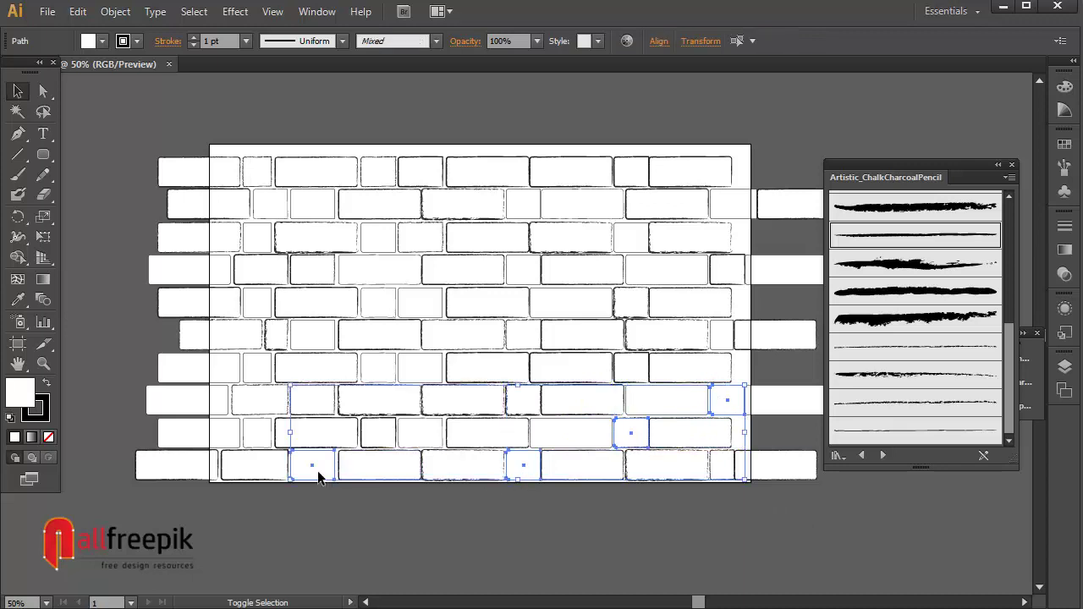
pyautogui.keyDown('shift'); pyautogui.click(403, 369); pyautogui.keyUp('shift')
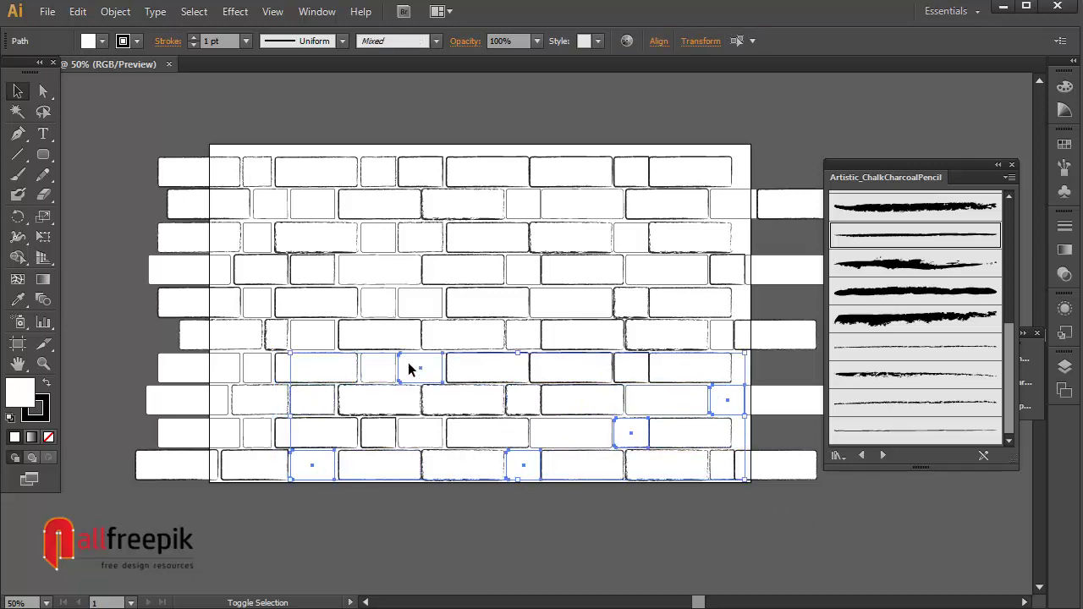
pyautogui.keyDown('shift'); pyautogui.click(324, 338); pyautogui.keyUp('shift')
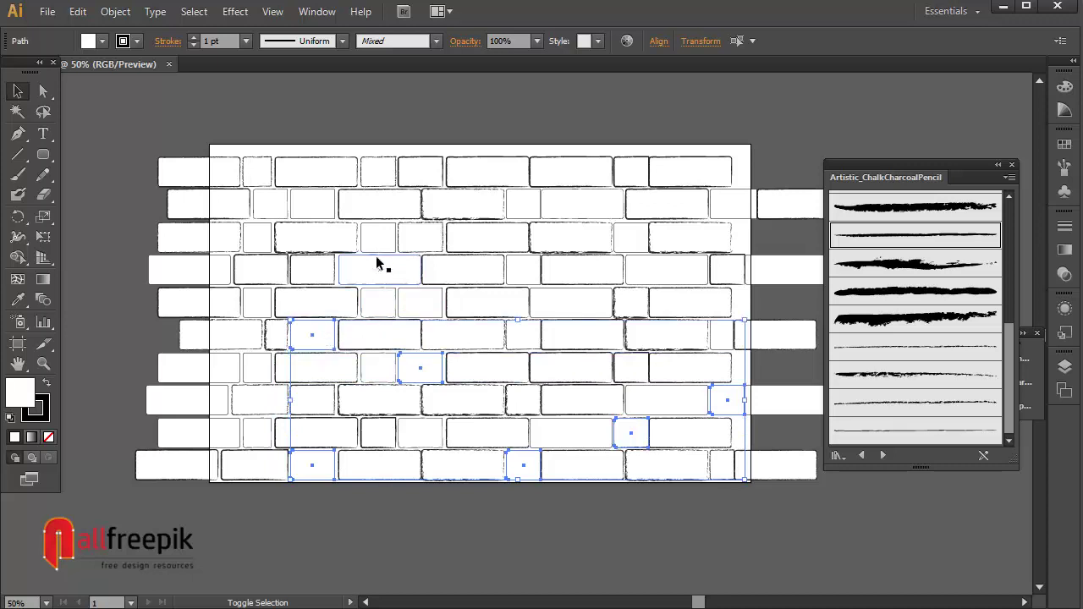
pyautogui.keyDown('shift'); pyautogui.click(382, 240); pyautogui.keyUp('shift')
pyautogui.keyDown('shift'); pyautogui.click(310, 212); pyautogui.keyUp('shift')
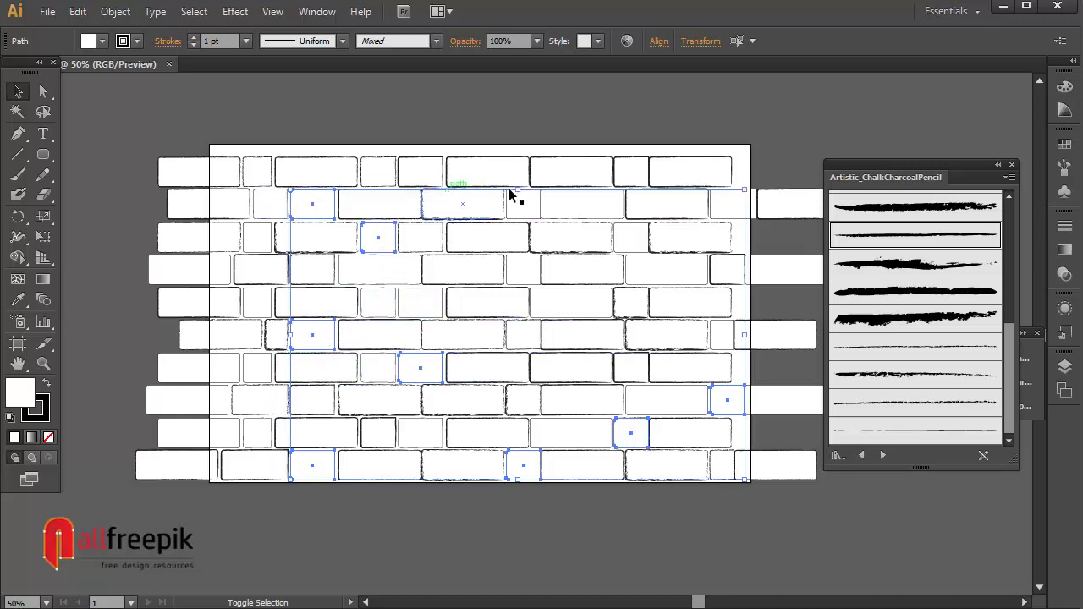
pyautogui.scroll(3, 1012, 386)
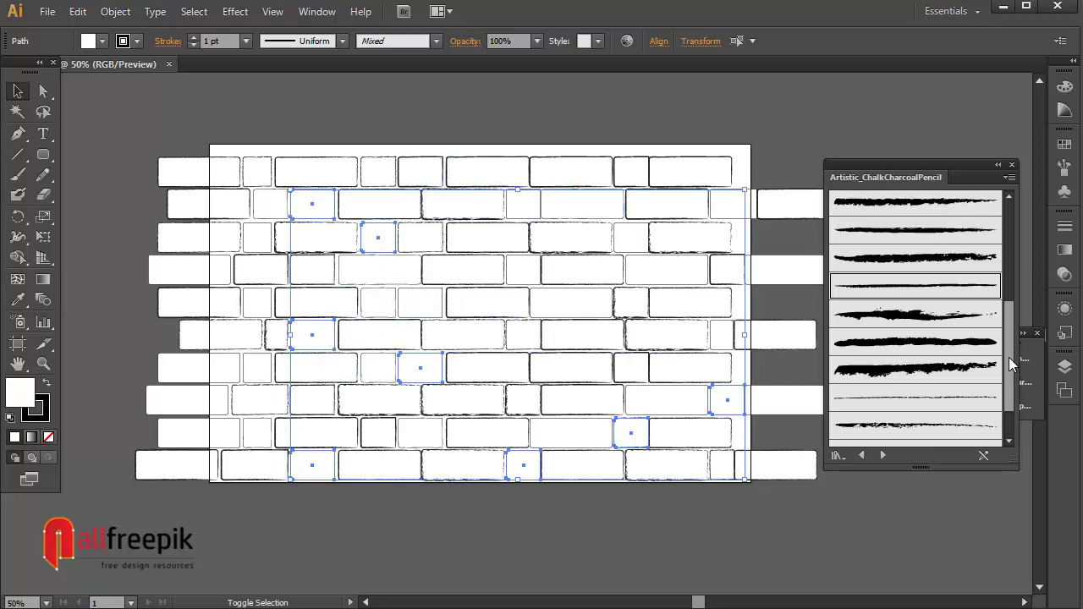
pyautogui.click(935, 254)
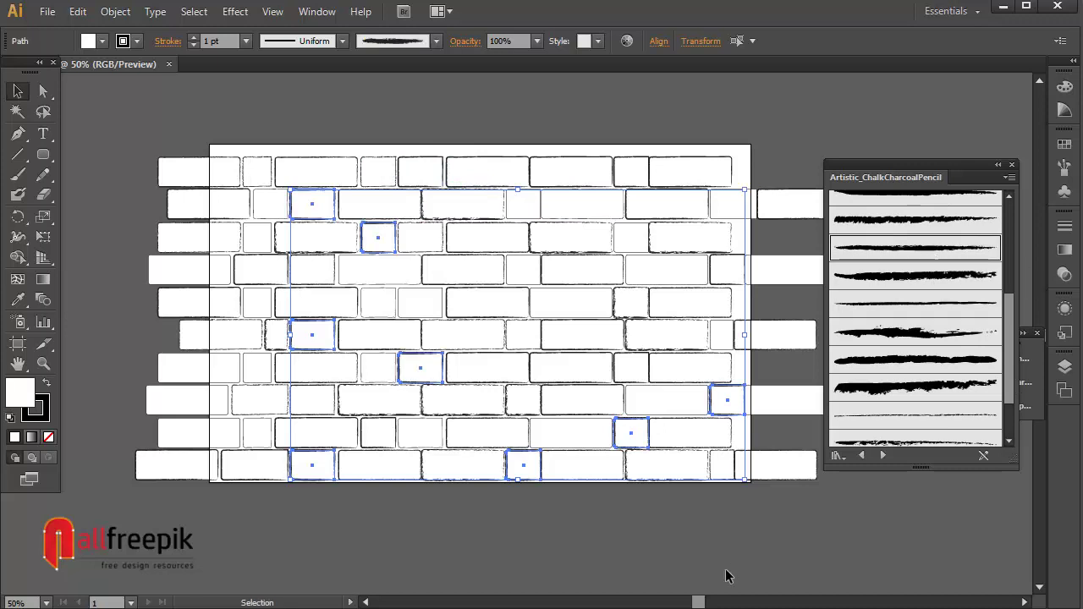
# Step: Select one wide brick in the fifth row and two small ones in the second row and apply the thick, solid chalk-charcoal brush
pyautogui.click(575, 301)
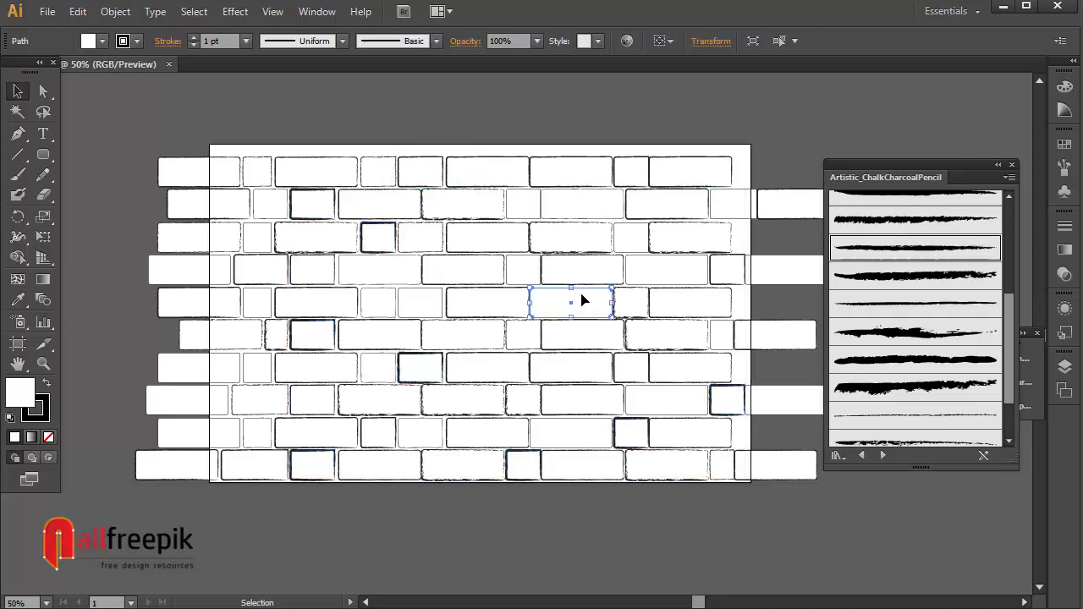
pyautogui.keyDown('shift'); pyautogui.click(532, 210); pyautogui.keyUp('shift')
pyautogui.keyDown('shift'); pyautogui.click(730, 203); pyautogui.keyUp('shift')
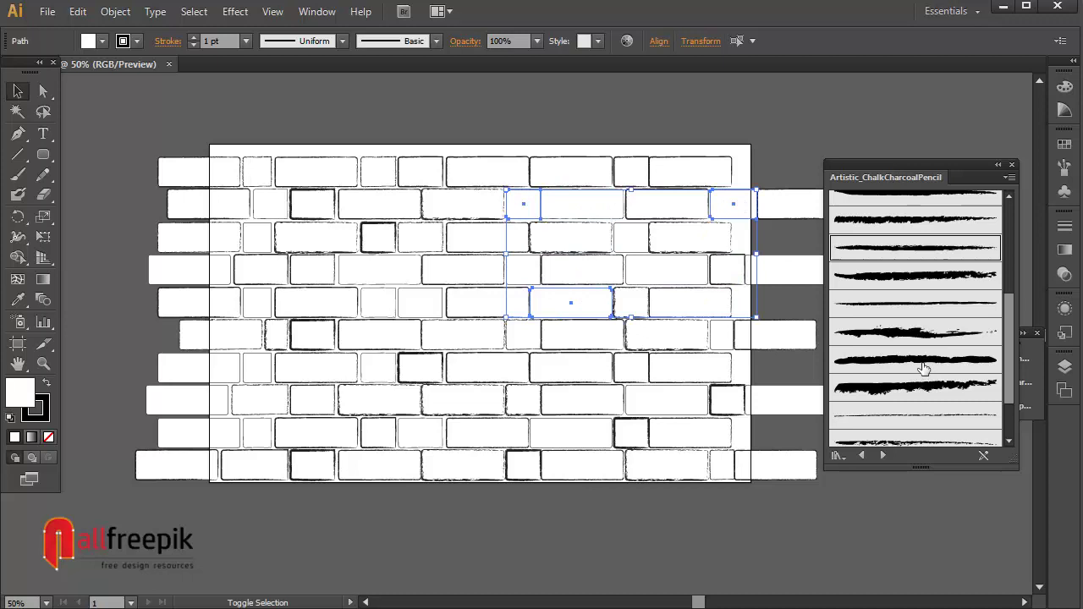
pyautogui.click(920, 362)
pyautogui.click(773, 110)
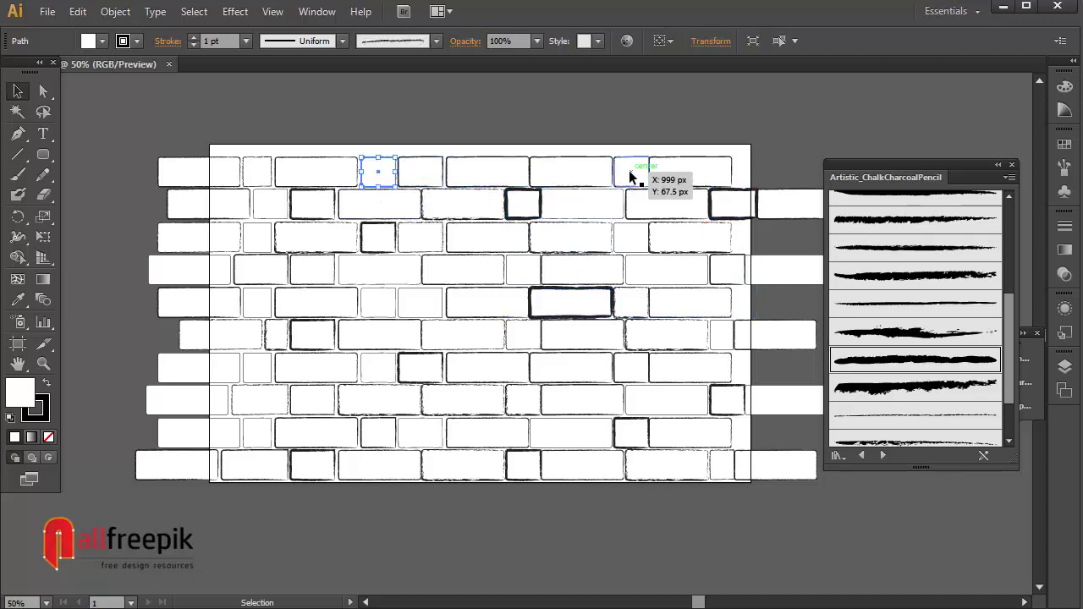
# Step: Select plain bricks in the third, fourth, seventh and ninth rows and apply the dense rough brush listed just above the medium tapered one
pyautogui.click(397, 279)
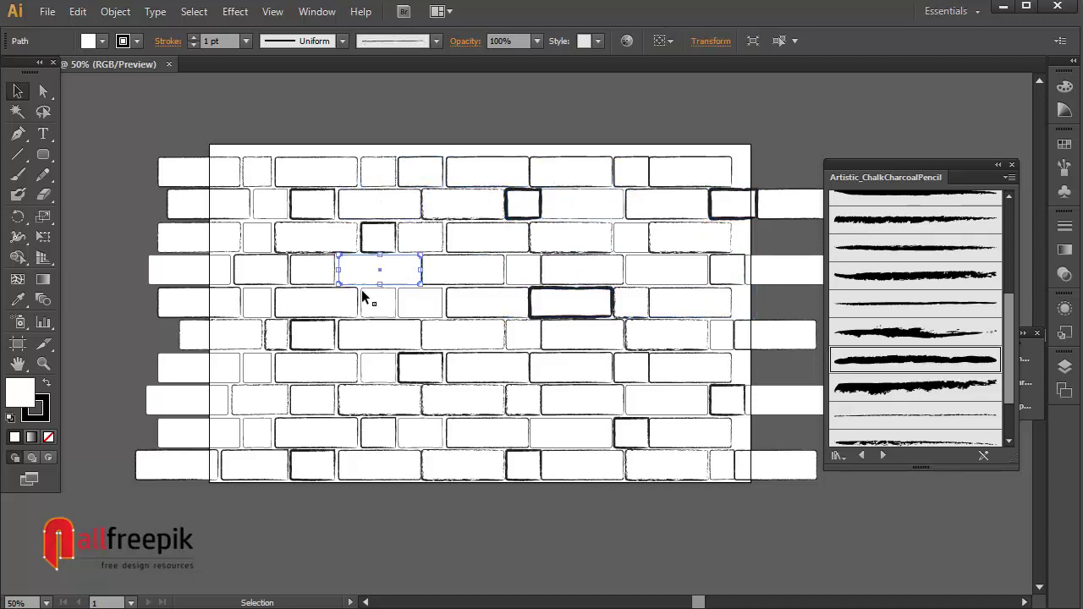
pyautogui.keyDown('shift'); pyautogui.click(232, 367); pyautogui.keyUp('shift')
pyautogui.keyDown('shift'); pyautogui.click(266, 247); pyautogui.keyUp('shift')
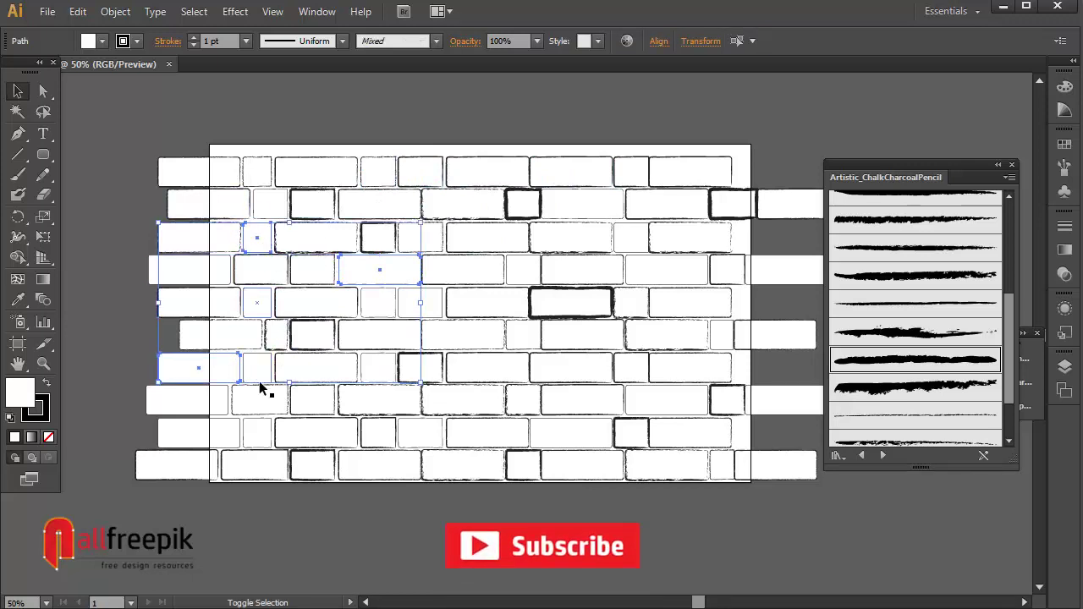
pyautogui.keyDown('shift'); pyautogui.click(599, 435); pyautogui.keyUp('shift')
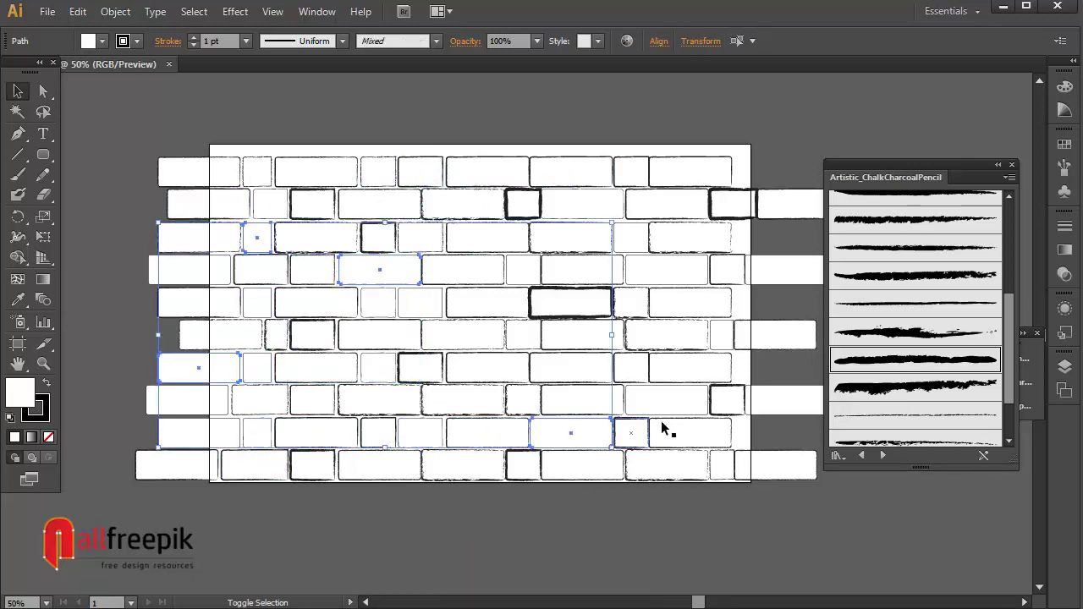
pyautogui.click(927, 219)
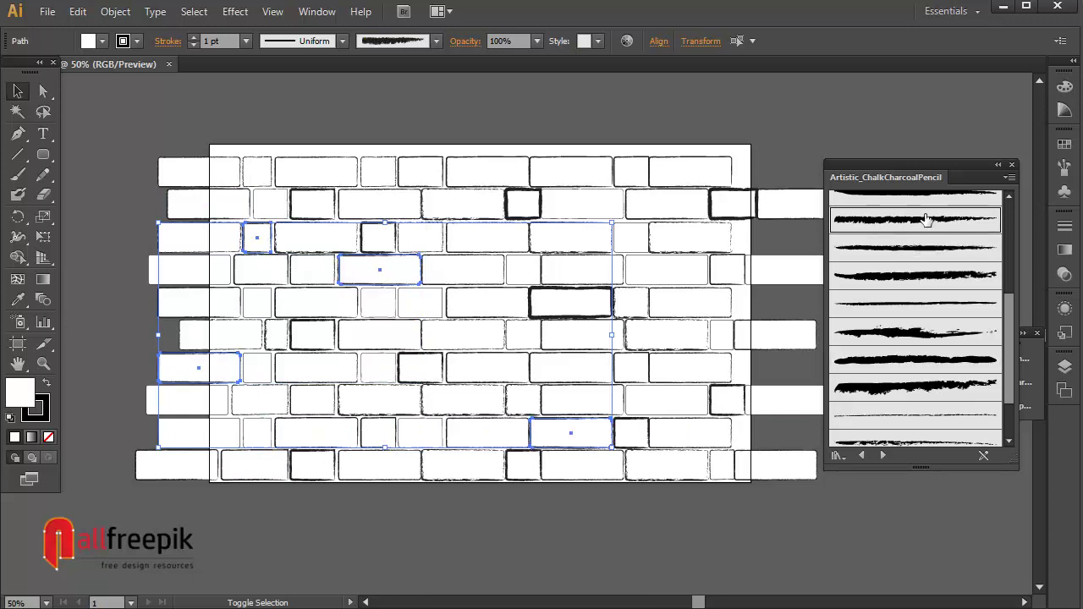
pyautogui.click(626, 546)
# Step: Select the small second brick in the seventh row and a wide eighth-row brick and apply the rough brush with a fading, speckled end
pyautogui.click(656, 368)
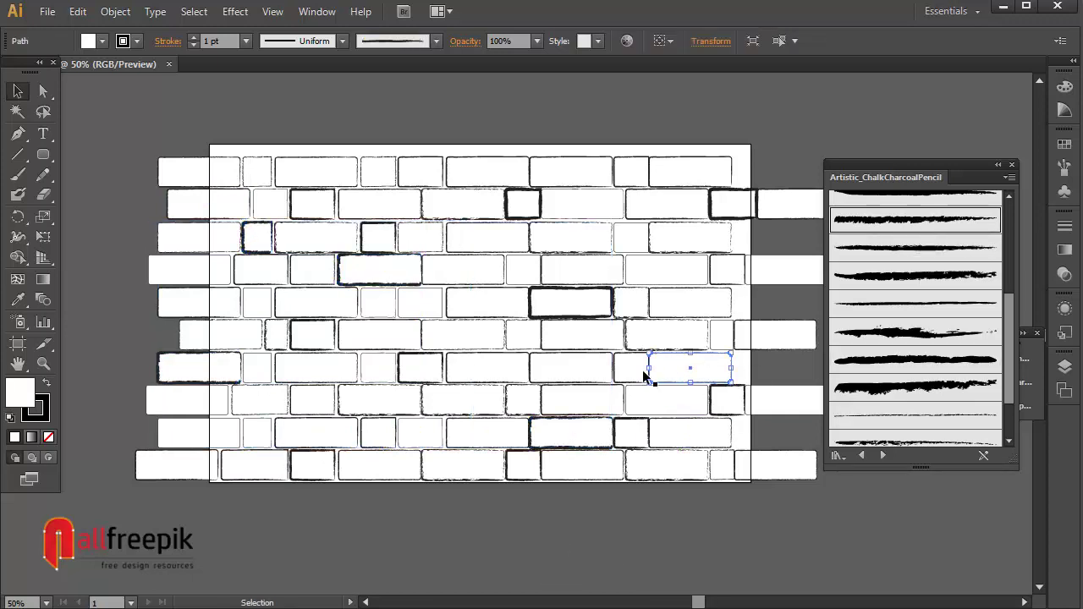
pyautogui.click(573, 369)
pyautogui.keyDown('shift'); pyautogui.click(434, 371); pyautogui.keyUp('shift')
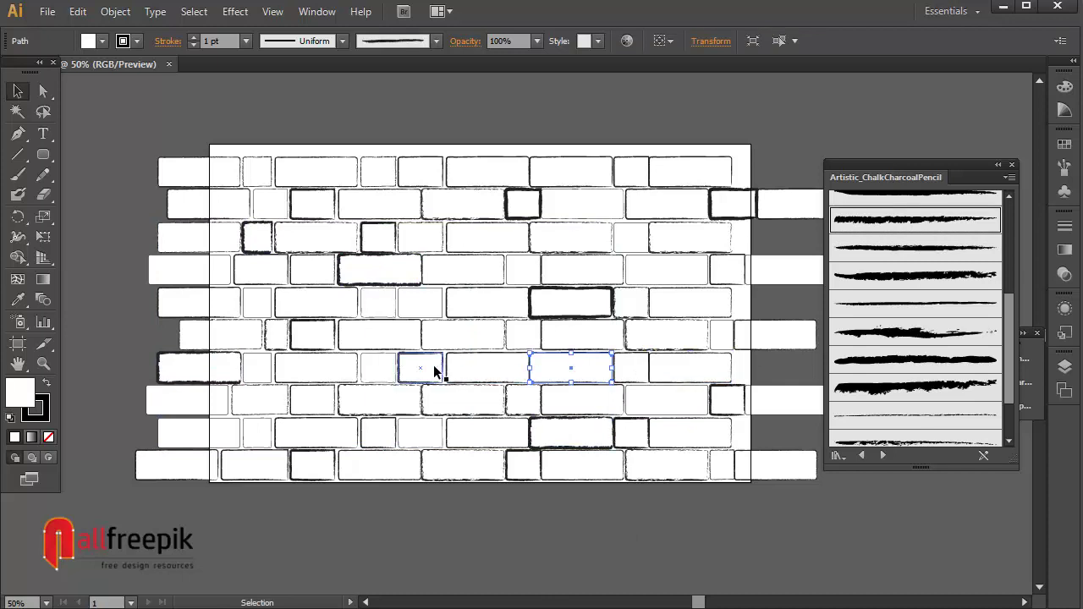
pyautogui.click(257, 368)
pyautogui.keyDown('shift'); pyautogui.click(653, 398); pyautogui.keyUp('shift')
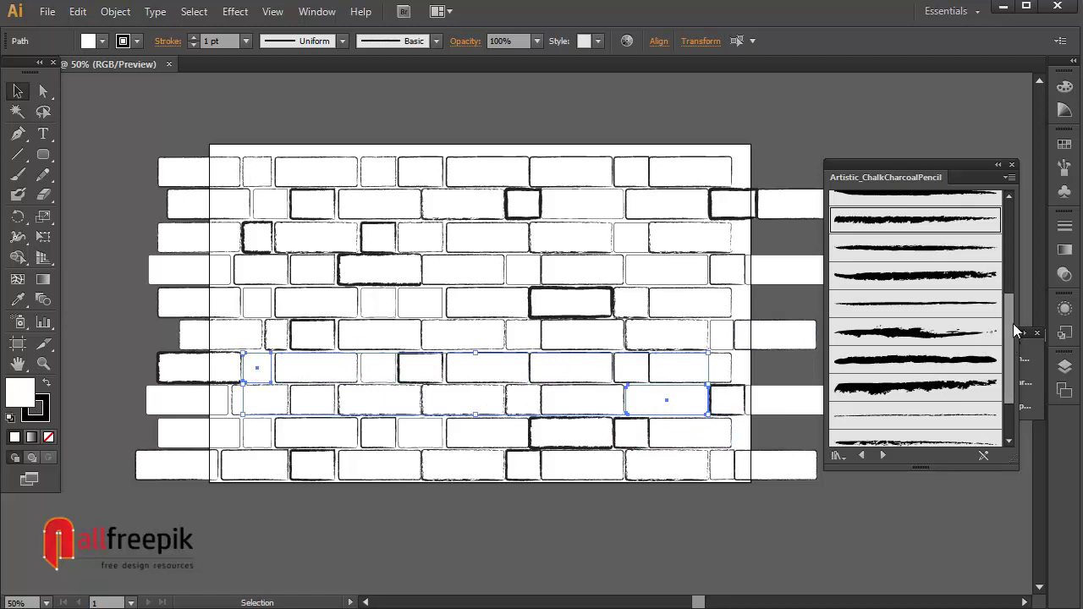
pyautogui.moveTo(1010, 323); pyautogui.dragTo(1008, 283)
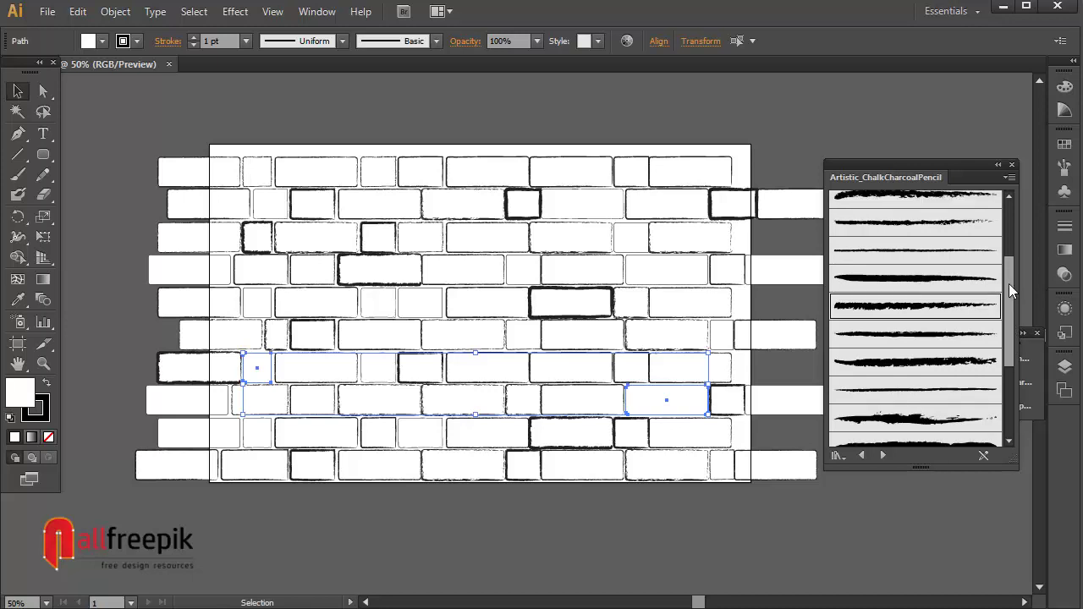
pyautogui.click(921, 227)
pyautogui.click(721, 542)
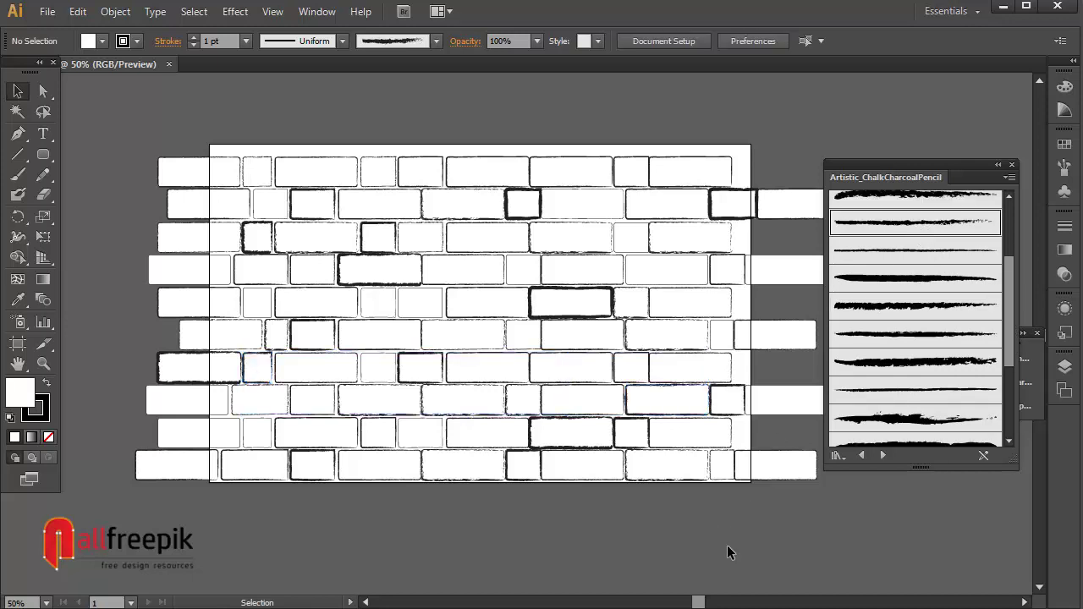
# Step: Apply the same fading rough brush to selected bricks in the first, second, fourth, fifth, ninth and tenth rows
pyautogui.click(486, 172)
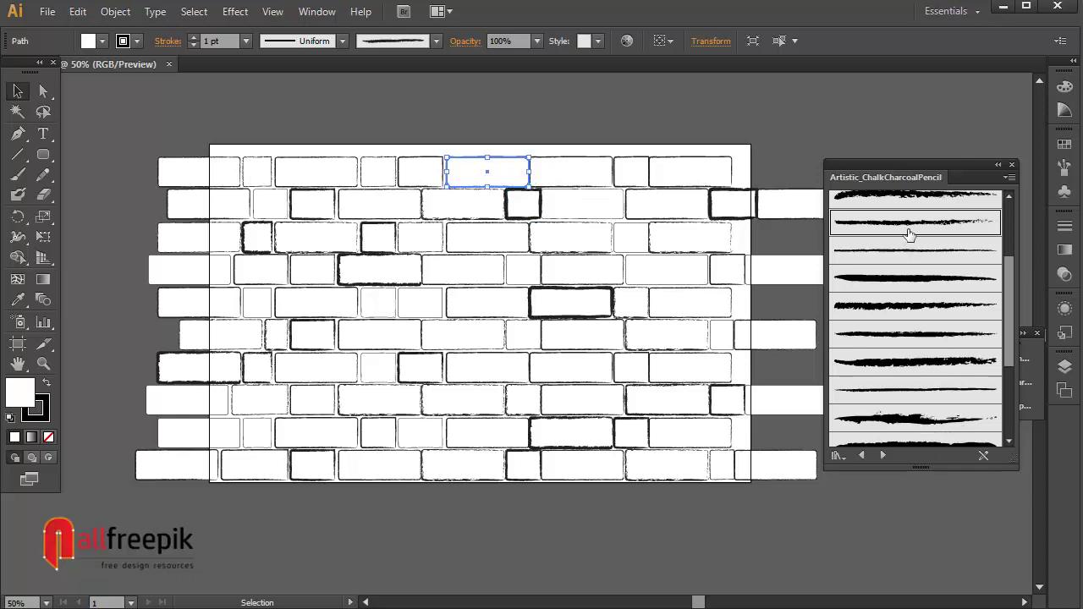
pyautogui.click(225, 203)
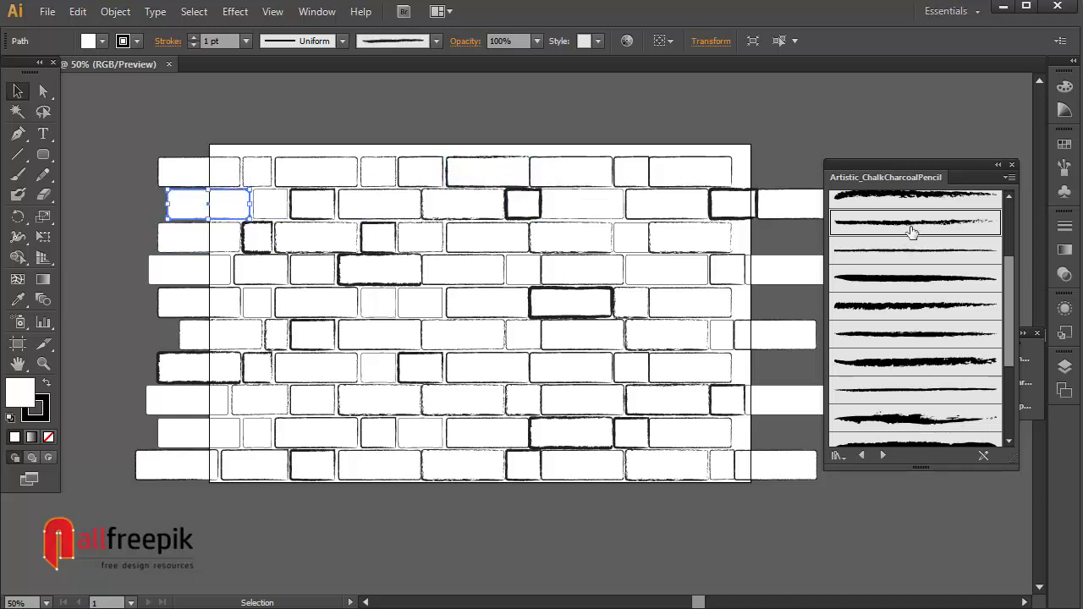
pyautogui.click(201, 300)
pyautogui.keyDown('shift'); pyautogui.click(257, 462); pyautogui.keyUp('shift')
pyautogui.keyDown('shift'); pyautogui.click(320, 472); pyautogui.keyUp('shift')
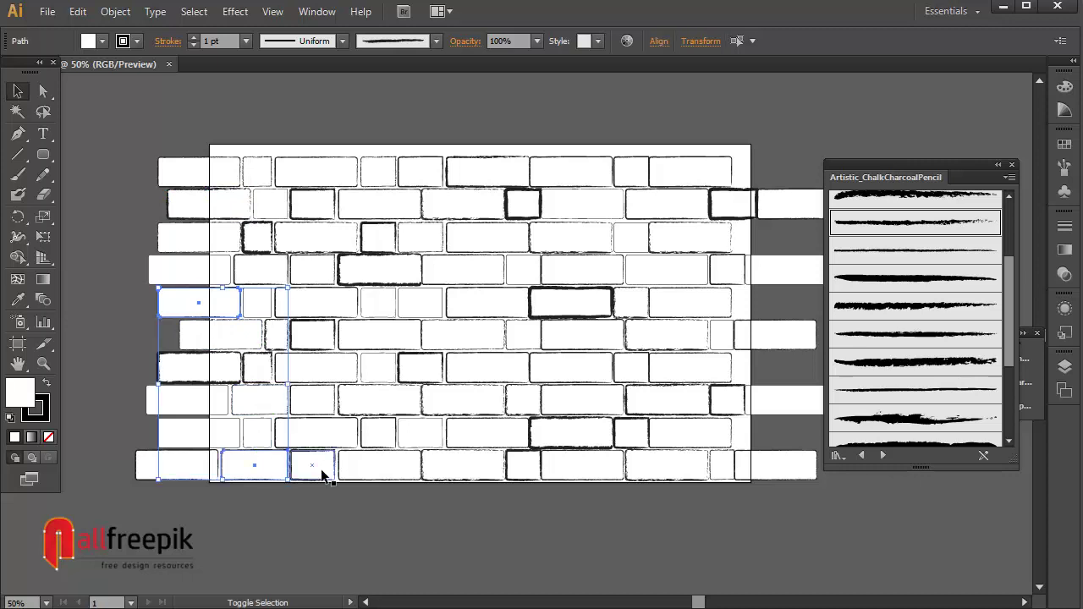
pyautogui.keyDown('shift'); pyautogui.click(483, 449); pyautogui.keyUp('shift')
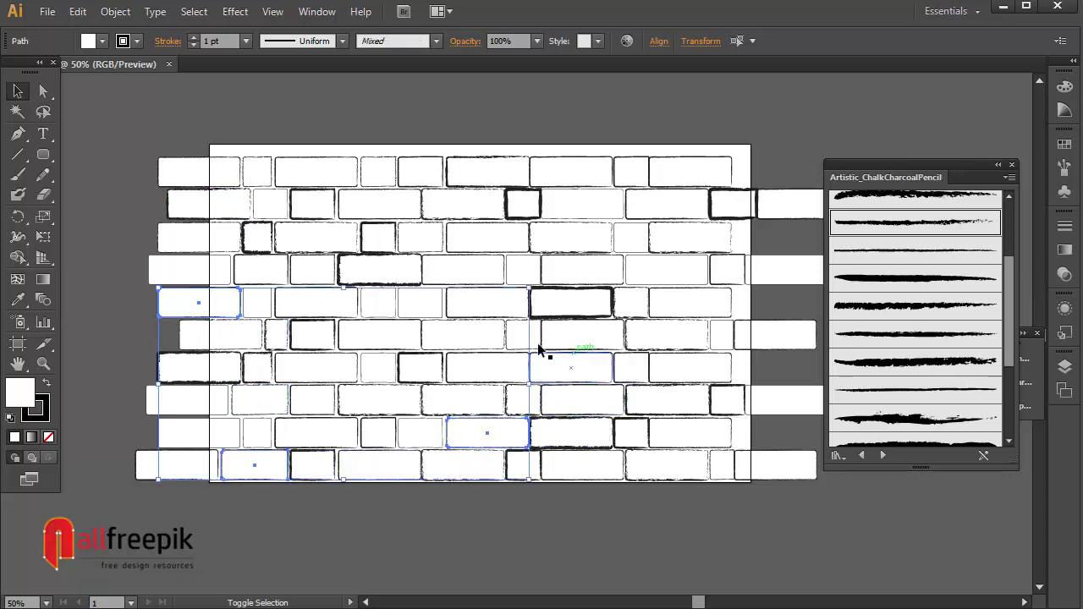
pyautogui.keyDown('shift'); pyautogui.click(524, 270); pyautogui.keyUp('shift')
pyautogui.keyDown('shift'); pyautogui.click(423, 305); pyautogui.keyUp('shift')
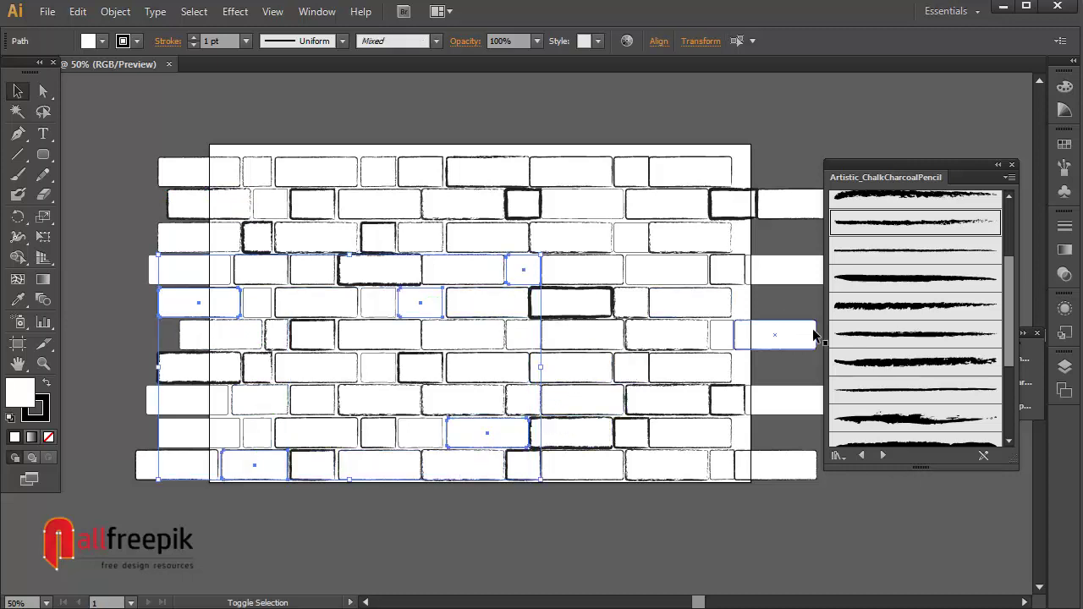
pyautogui.click(914, 223)
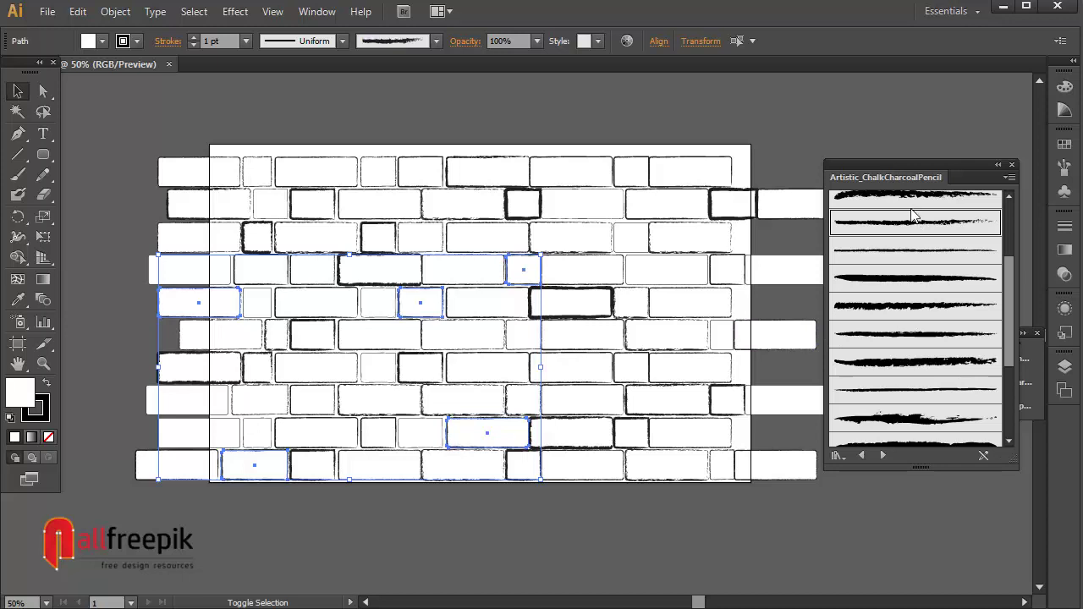
# Step: Select two small bricks in the fifth row and a wide one in the fourth row and apply the thick ragged brush listed just above
pyautogui.click(377, 309)
pyautogui.keyDown('shift'); pyautogui.click(264, 312); pyautogui.keyUp('shift')
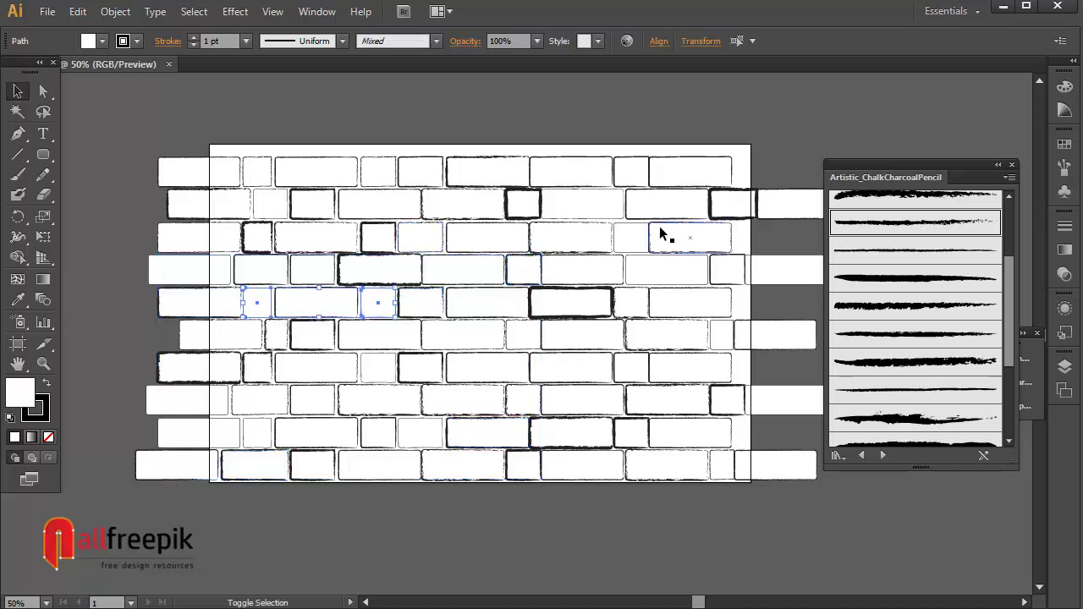
pyautogui.keyDown('shift'); pyautogui.click(646, 265); pyautogui.keyUp('shift')
pyautogui.click(922, 197)
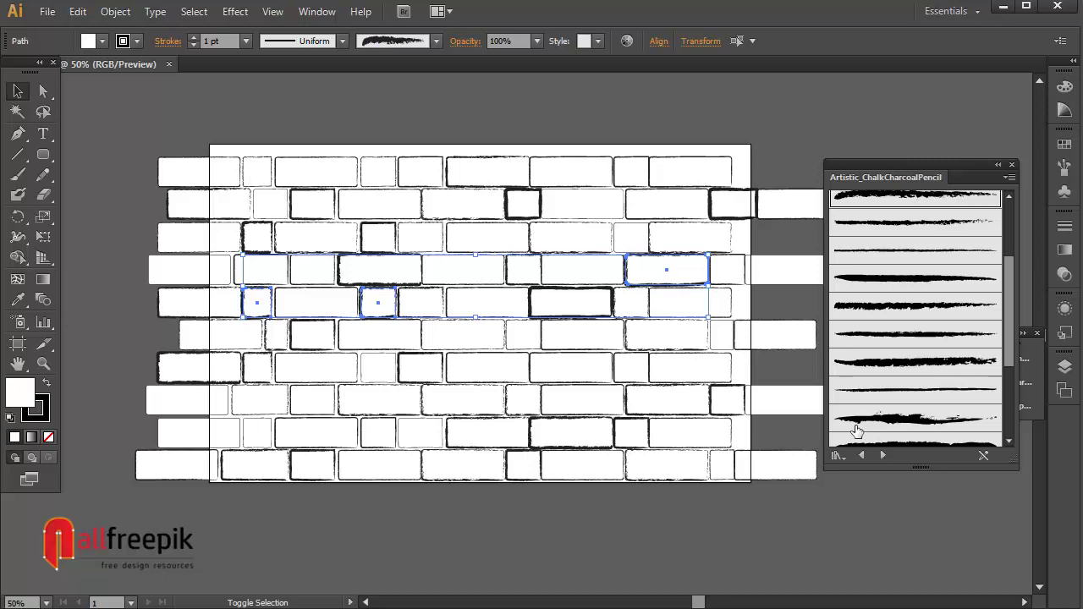
pyautogui.click(791, 542)
pyautogui.click(378, 177)
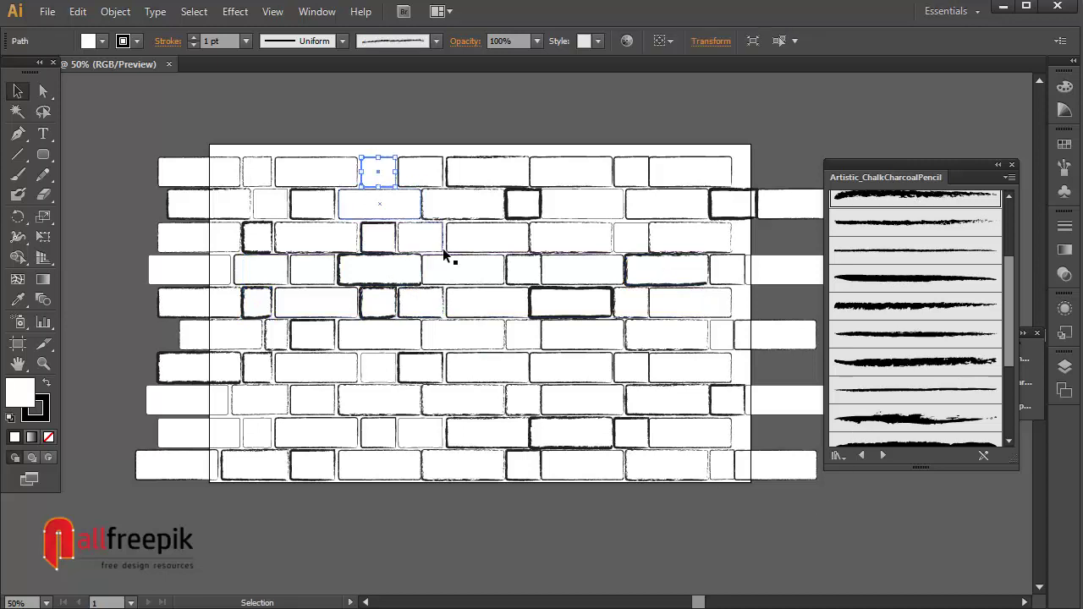
pyautogui.keyDown('shift'); pyautogui.click(368, 413); pyautogui.keyUp('shift')
pyautogui.click(699, 528)
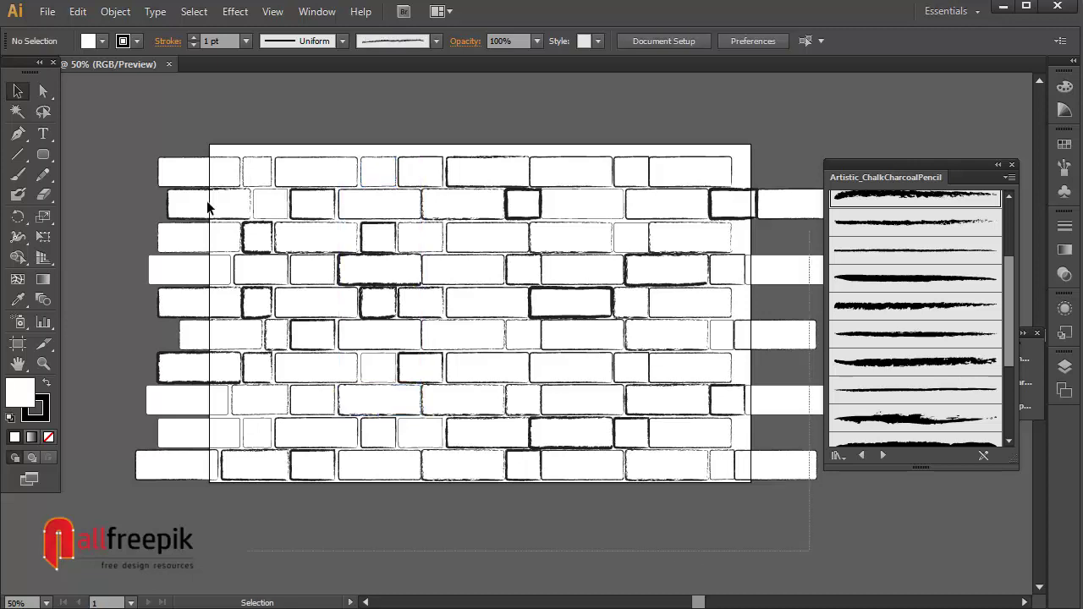
# Step: Select all the bricks in the wall and set their stroke weight to 1.5 pt
pyautogui.hotkey('ctrl', 'a')
pyautogui.click(224, 41)
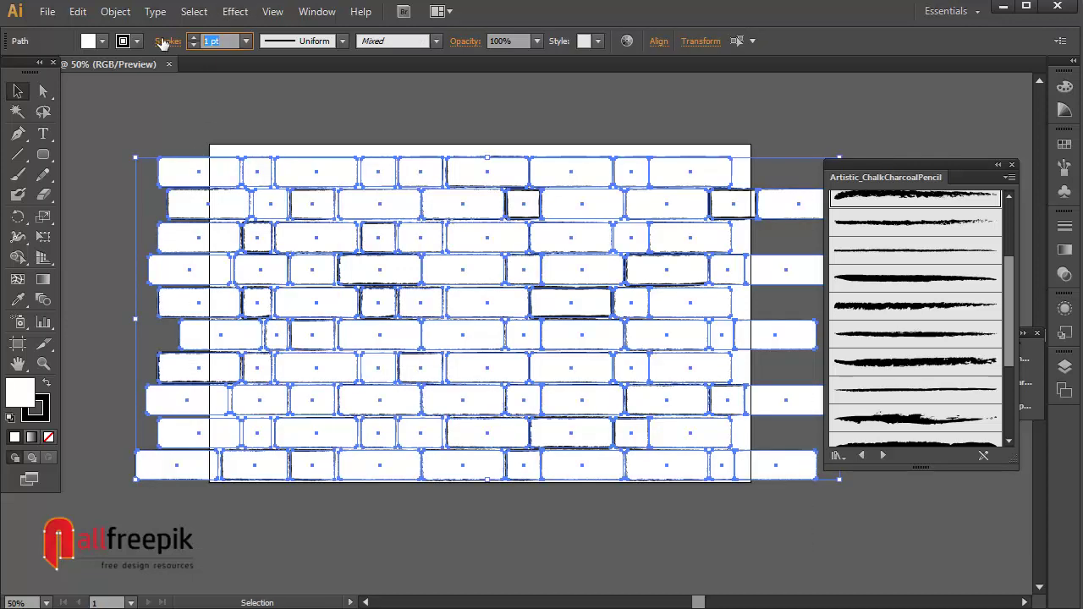
pyautogui.write('1.5')
pyautogui.press('Return')
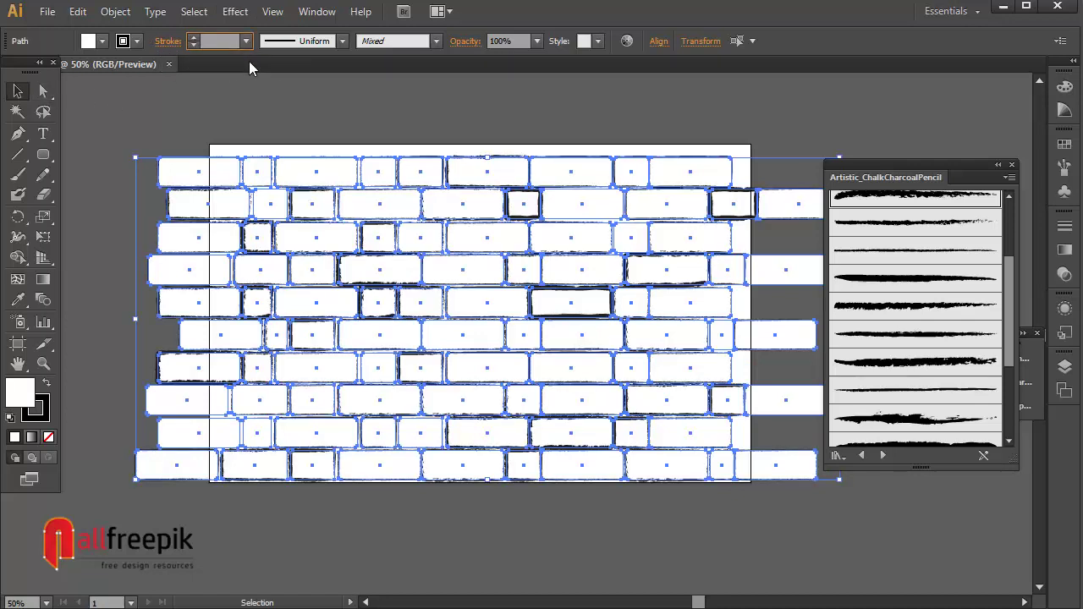
pyautogui.click(400, 101)
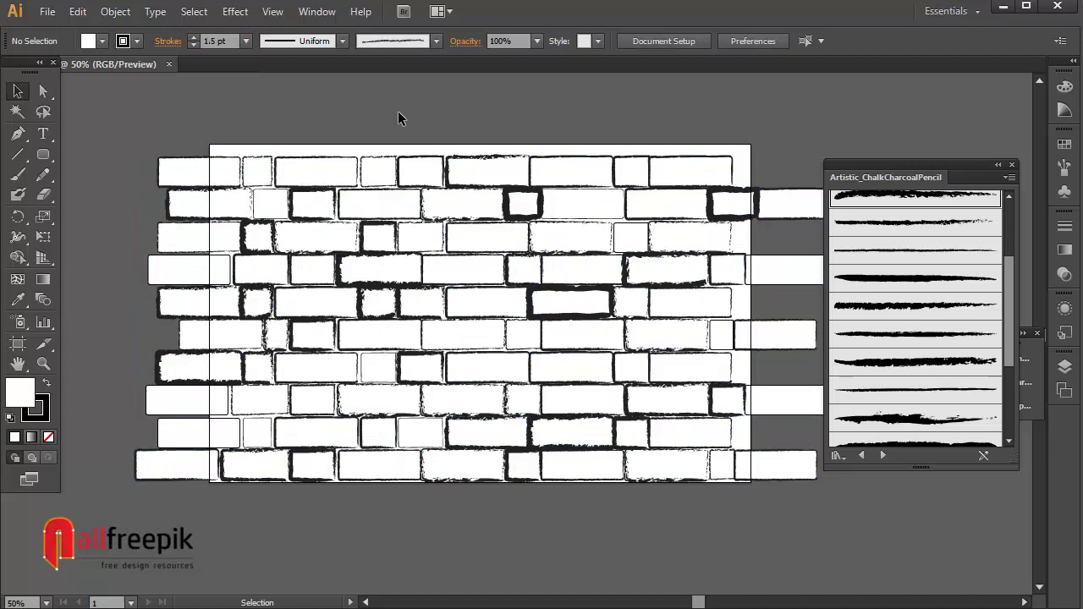
# Step: Increase the stroke weight of the second and fourth bricks in the first row, setting the fourth brick to 3 pt
pyautogui.click(262, 181)
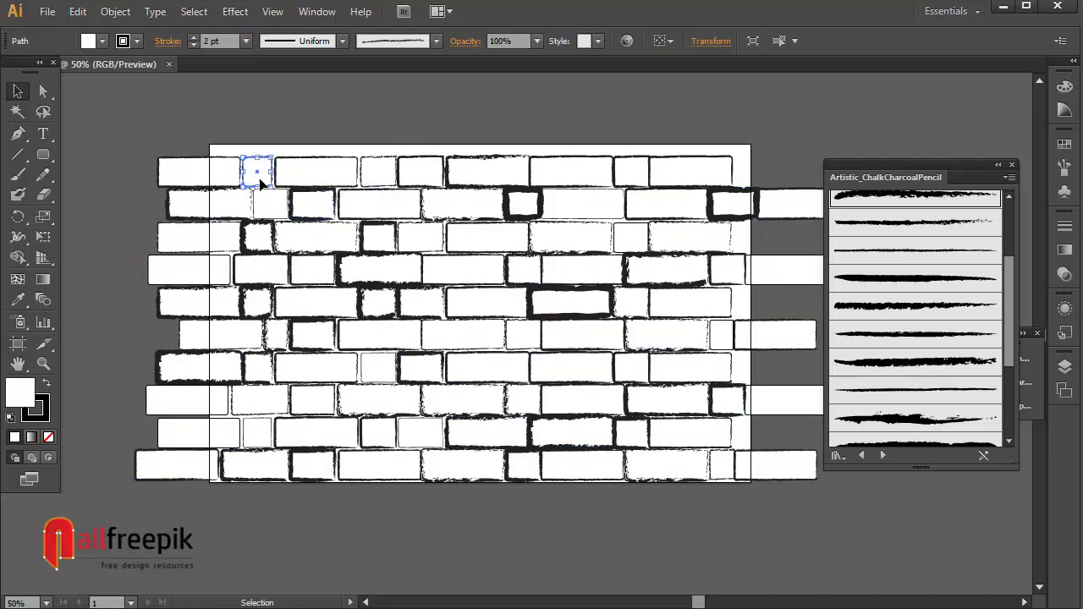
pyautogui.click(193, 37)
pyautogui.click(399, 104)
pyautogui.click(382, 165)
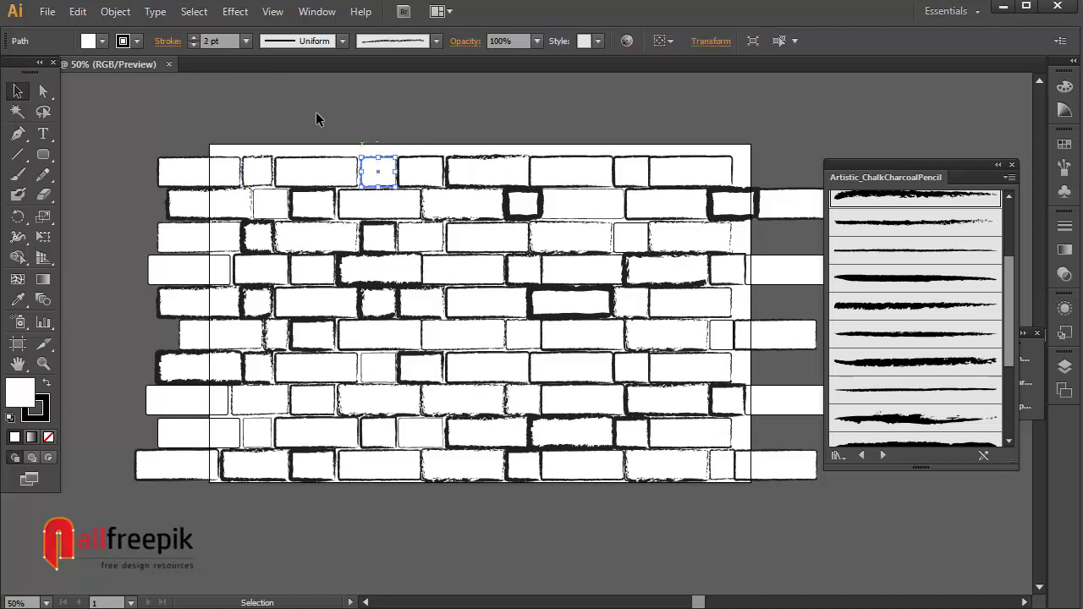
pyautogui.click(489, 104)
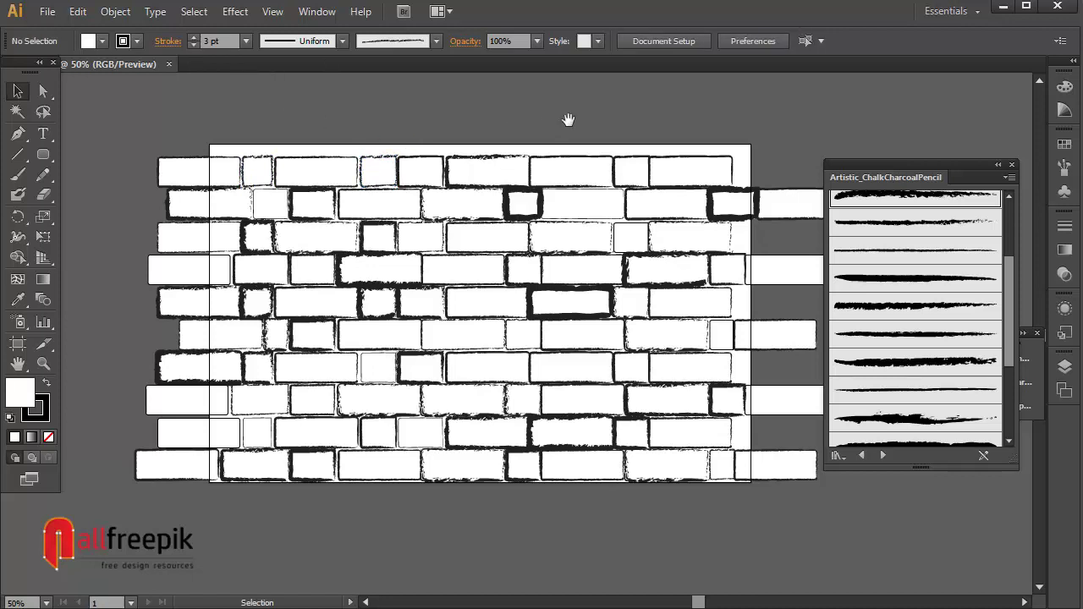
# Step: Apply the uneven, splotchy brush with tapered ends to the wide seventh brick in the second row and small bricks in the sixth and ninth rows
pyautogui.moveTo(568, 116); pyautogui.dragTo(544, 113)
pyautogui.click(578, 204)
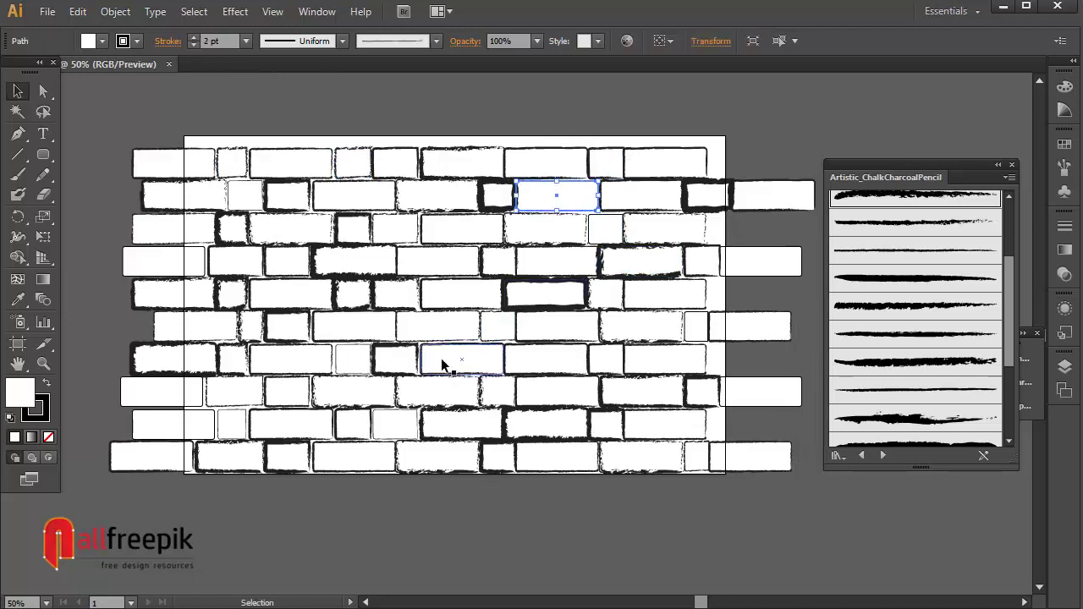
pyautogui.keyDown('shift'); pyautogui.click(695, 331); pyautogui.keyUp('shift')
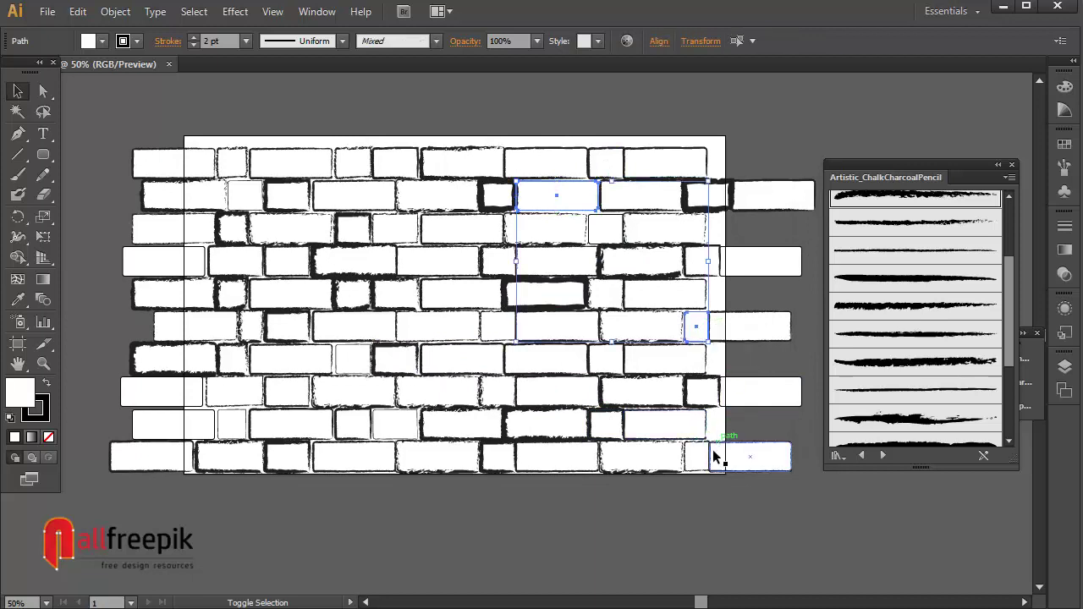
pyautogui.keyDown('shift'); pyautogui.click(235, 430); pyautogui.keyUp('shift')
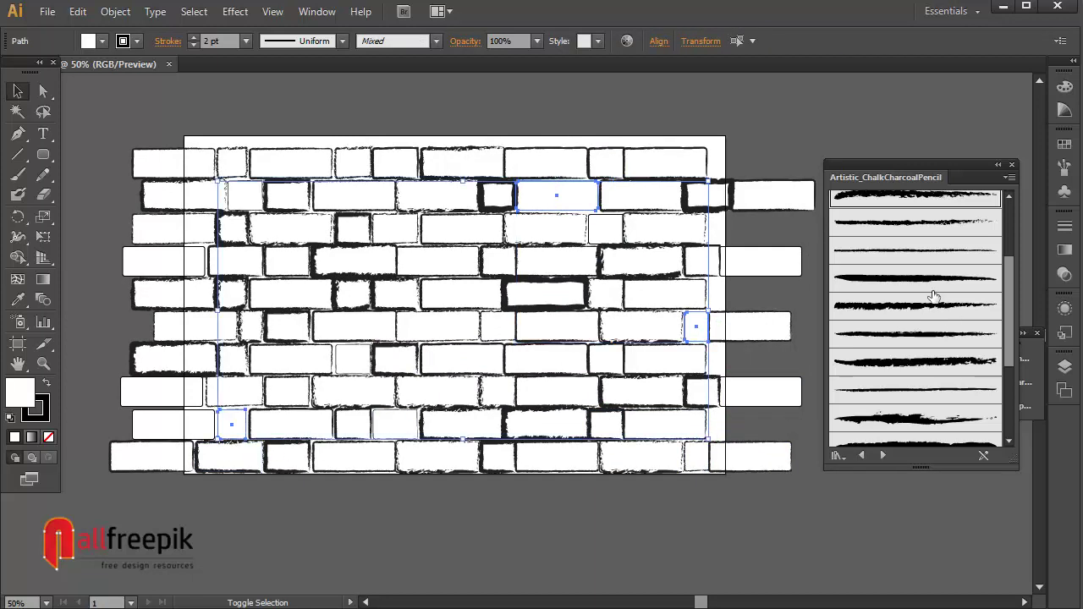
pyautogui.click(916, 280)
pyautogui.click(913, 366)
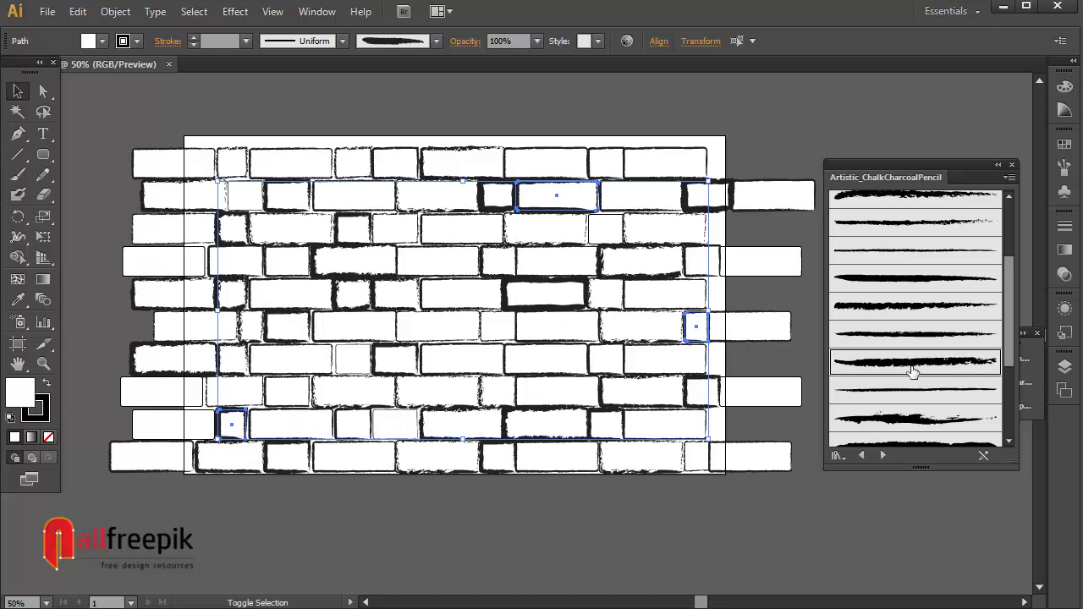
pyautogui.click(920, 418)
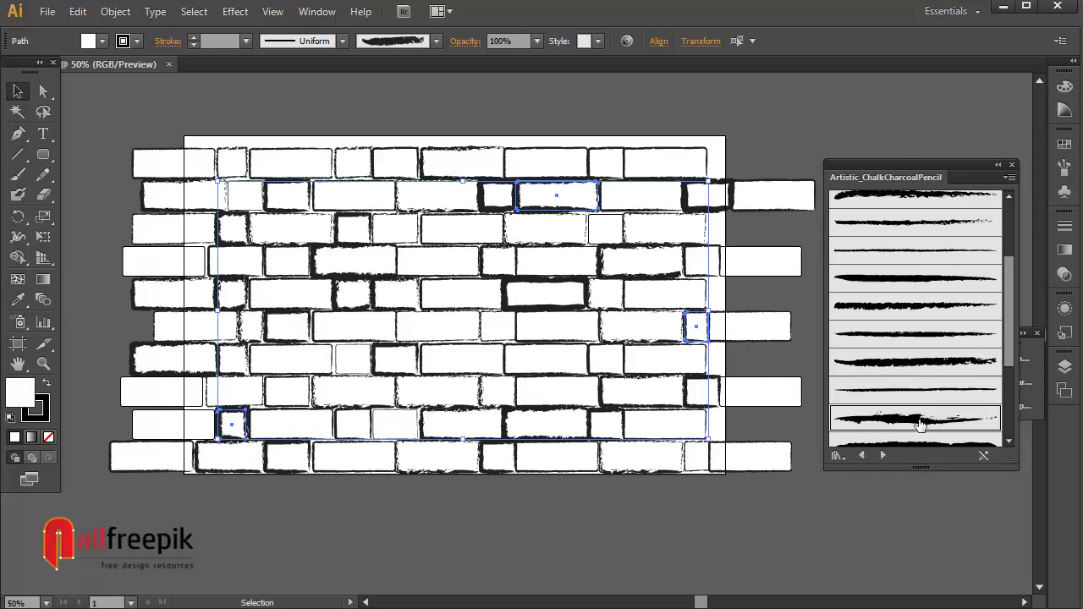
pyautogui.click(507, 527)
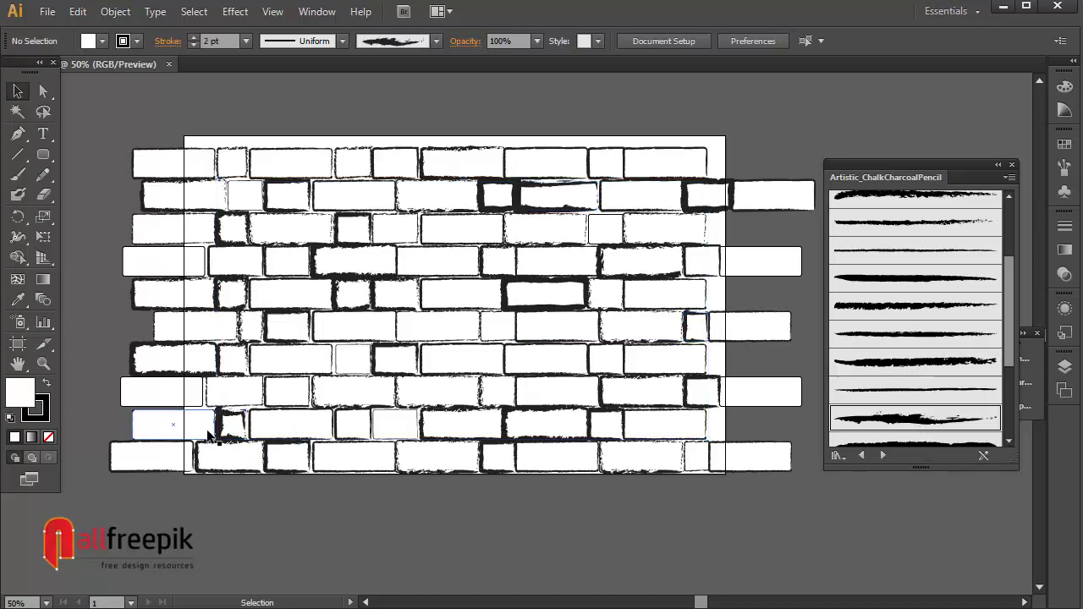
# Step: Apply the thick, solid brush listed below the splotchy one to the first bricks in the ninth and fourth rows and the second row's second brick
pyautogui.keyDown('shift'); pyautogui.click(196, 425); pyautogui.keyUp('shift')
pyautogui.keyDown('shift'); pyautogui.click(177, 287); pyautogui.keyUp('shift')
pyautogui.keyDown('shift'); pyautogui.click(150, 259); pyautogui.keyUp('shift')
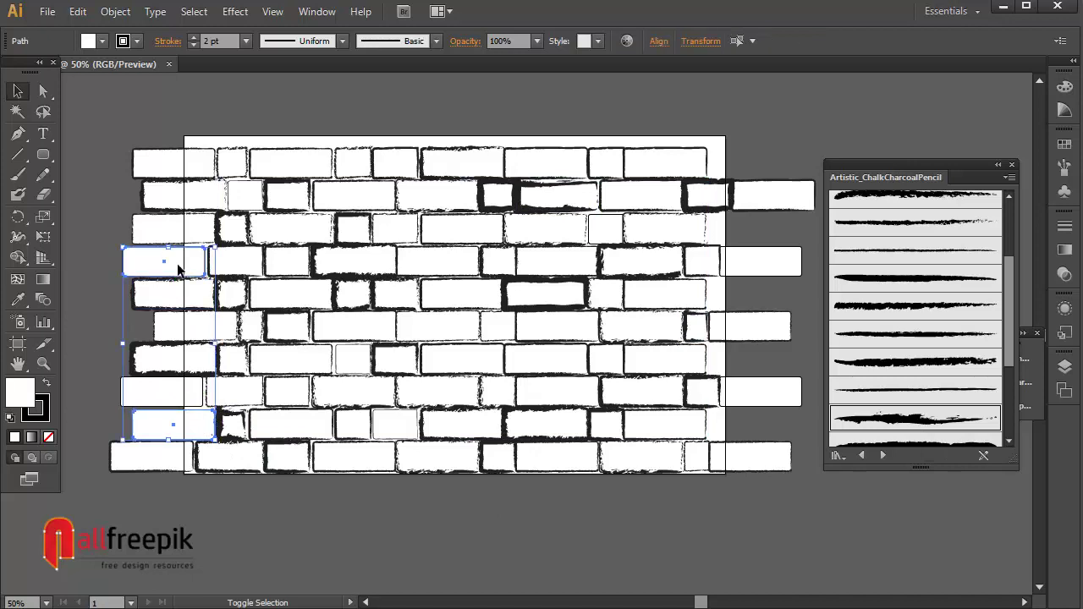
pyautogui.keyDown('shift'); pyautogui.click(252, 201); pyautogui.keyUp('shift')
pyautogui.click(962, 440)
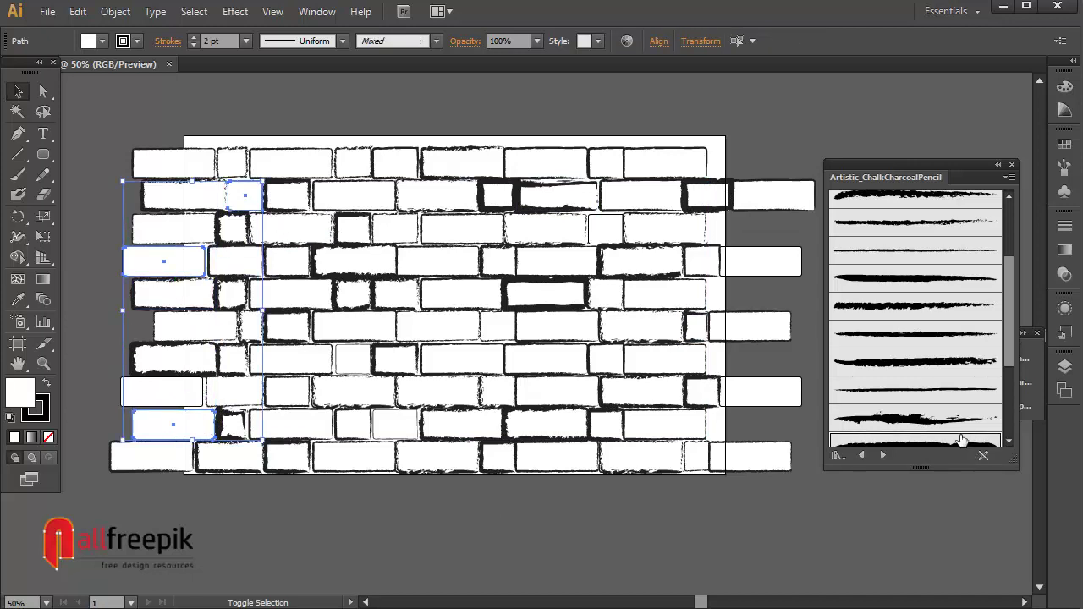
pyautogui.click(702, 524)
# Step: Apply the rough brush with a fading tip to the small eighth brick in the third row and the fifth brick in the ninth row
pyautogui.click(607, 232)
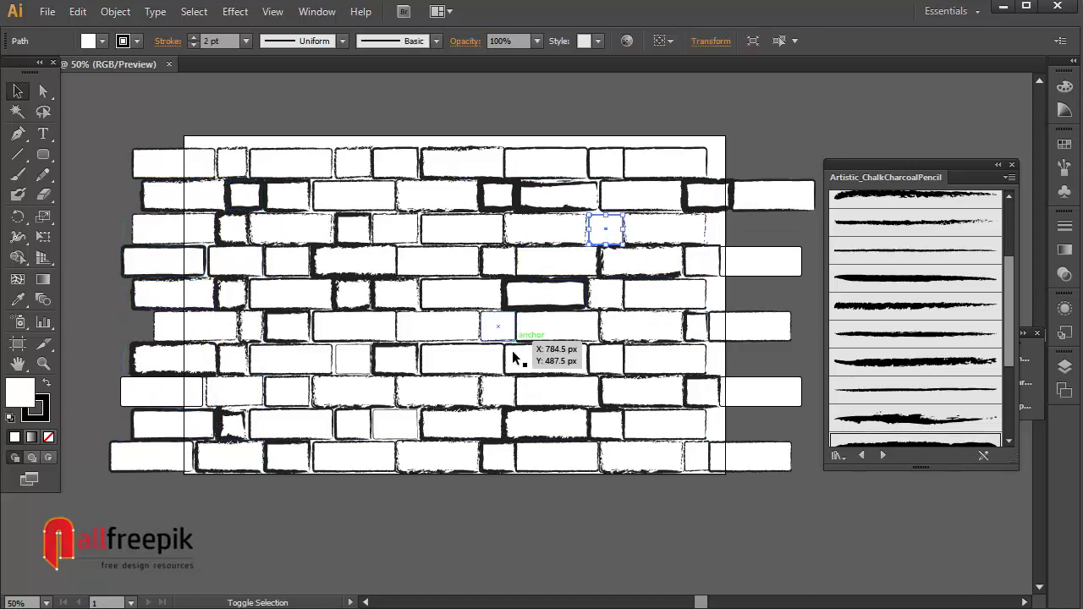
pyautogui.keyDown('shift'); pyautogui.click(398, 427); pyautogui.keyUp('shift')
pyautogui.click(919, 221)
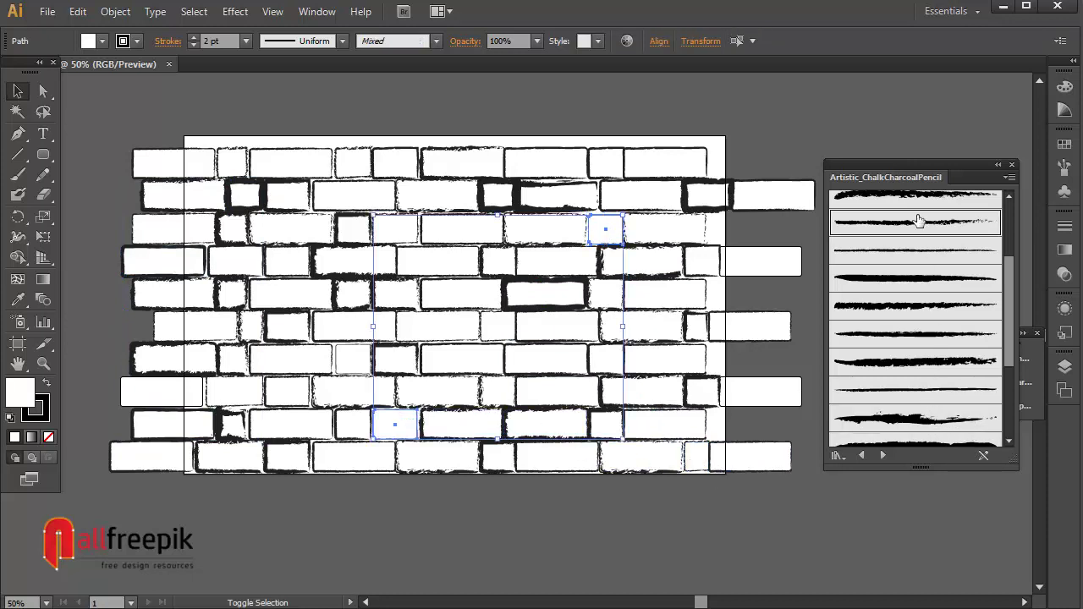
pyautogui.click(715, 506)
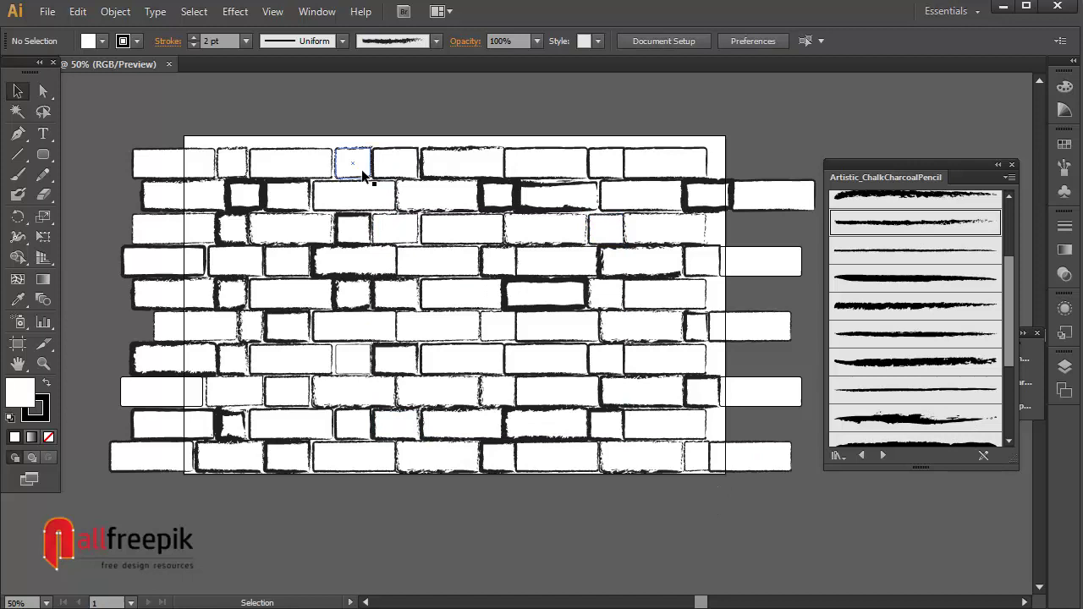
# Step: Select the small fourth brick in the seventh row and the last bricks in the sixth and fourth rows
pyautogui.click(362, 362)
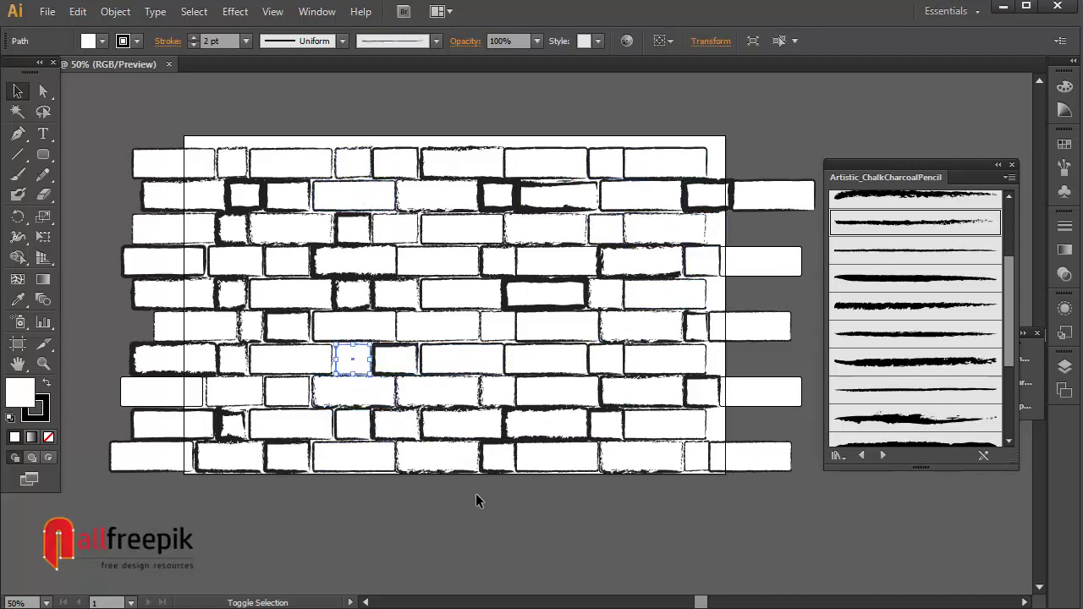
pyautogui.keyDown('shift'); pyautogui.click(733, 464); pyautogui.keyUp('shift')
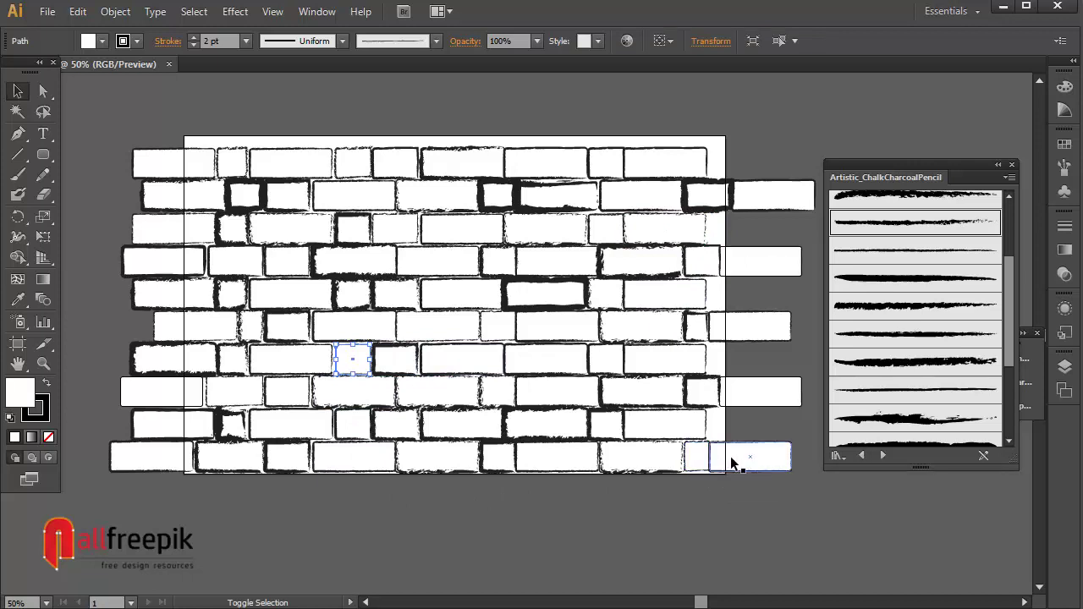
pyautogui.keyDown('shift'); pyautogui.click(755, 330); pyautogui.keyUp('shift')
pyautogui.keyDown('shift'); pyautogui.click(762, 264); pyautogui.keyUp('shift')
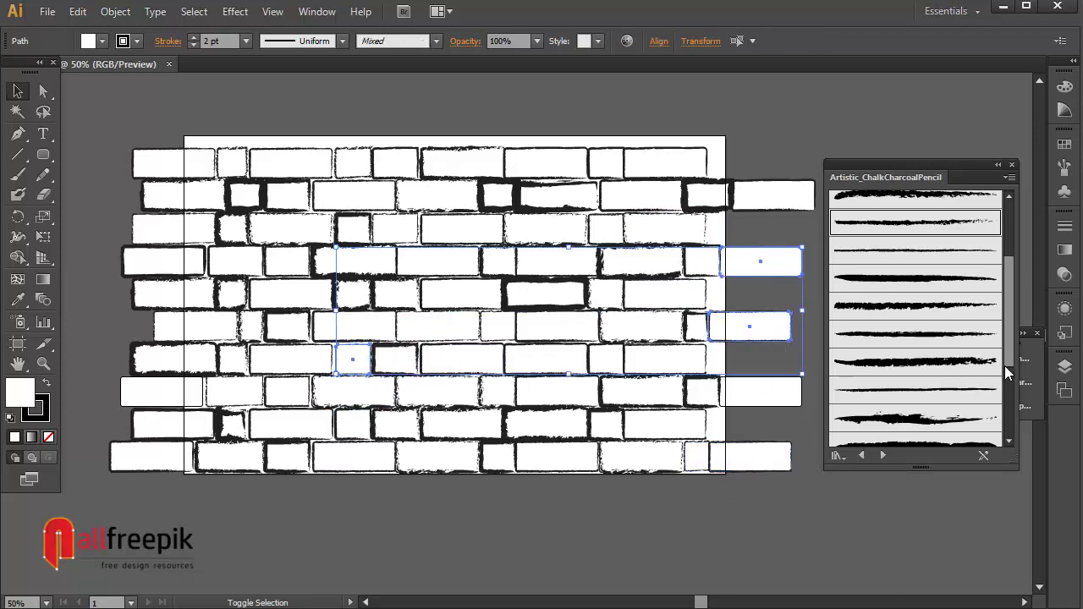
# Step: Try the heavy ragged brush on the three selected bricks, and undo it
pyautogui.scroll(-2, 989, 380)
pyautogui.click(986, 389)
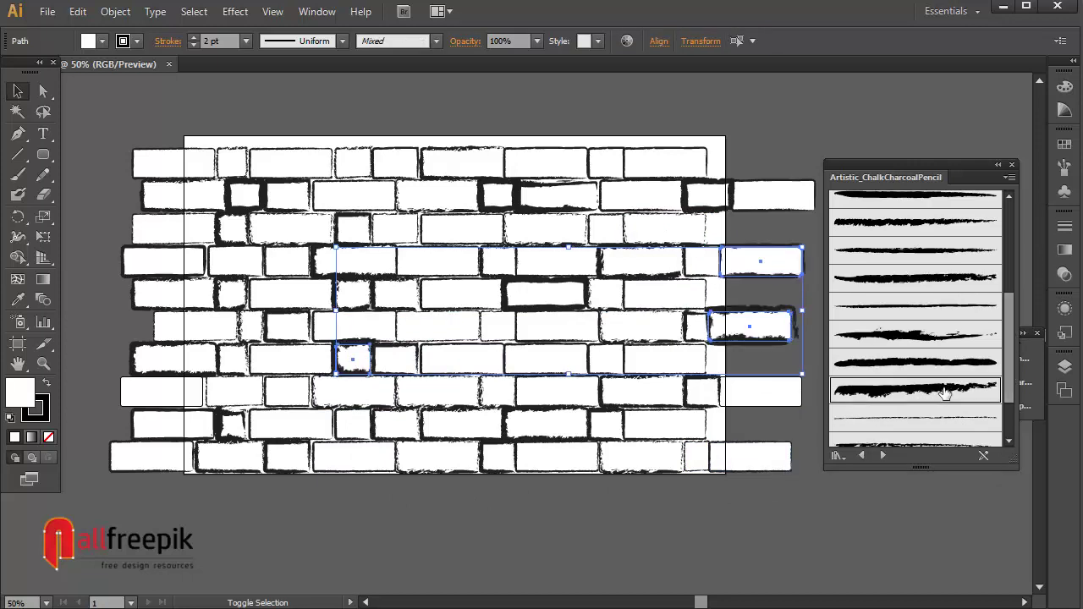
pyautogui.click(784, 531)
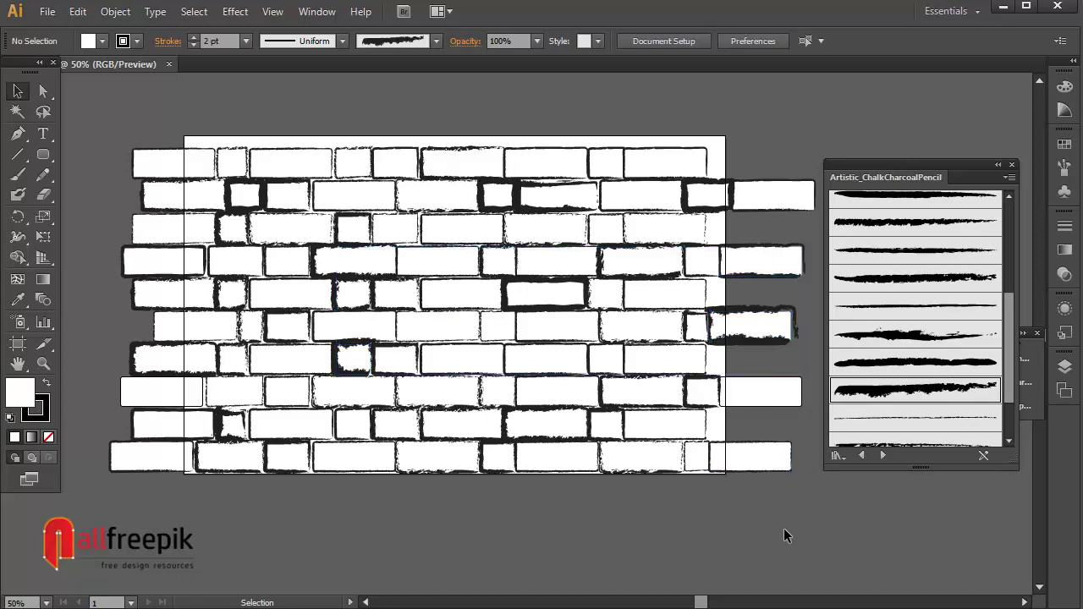
pyautogui.hotkey('ctrl', 'z')
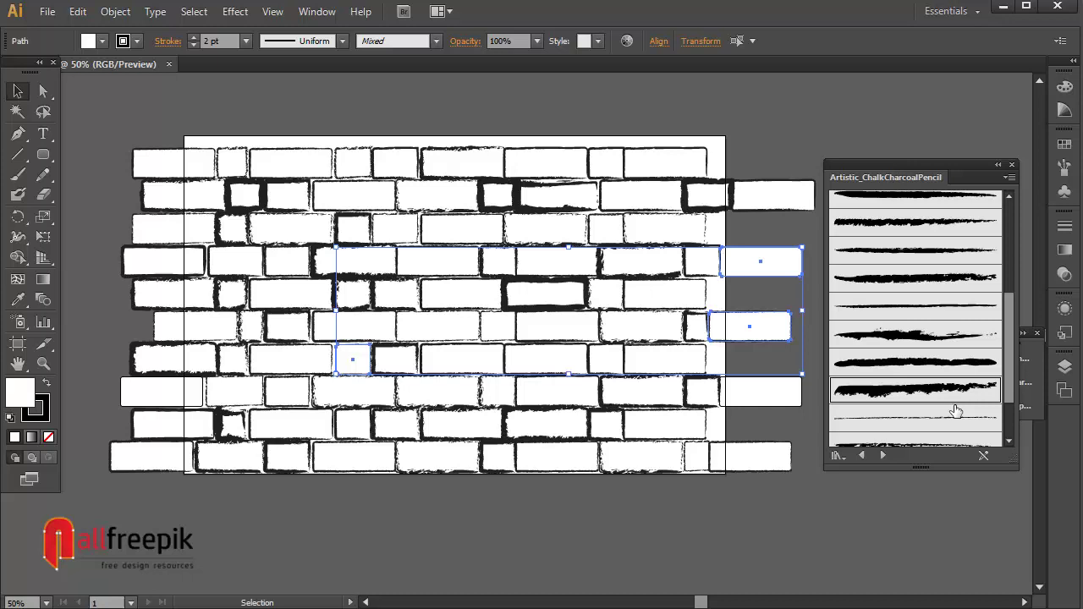
# Step: Apply the medium-thin rough brush with tapered ends to the three selected bricks
pyautogui.click(955, 253)
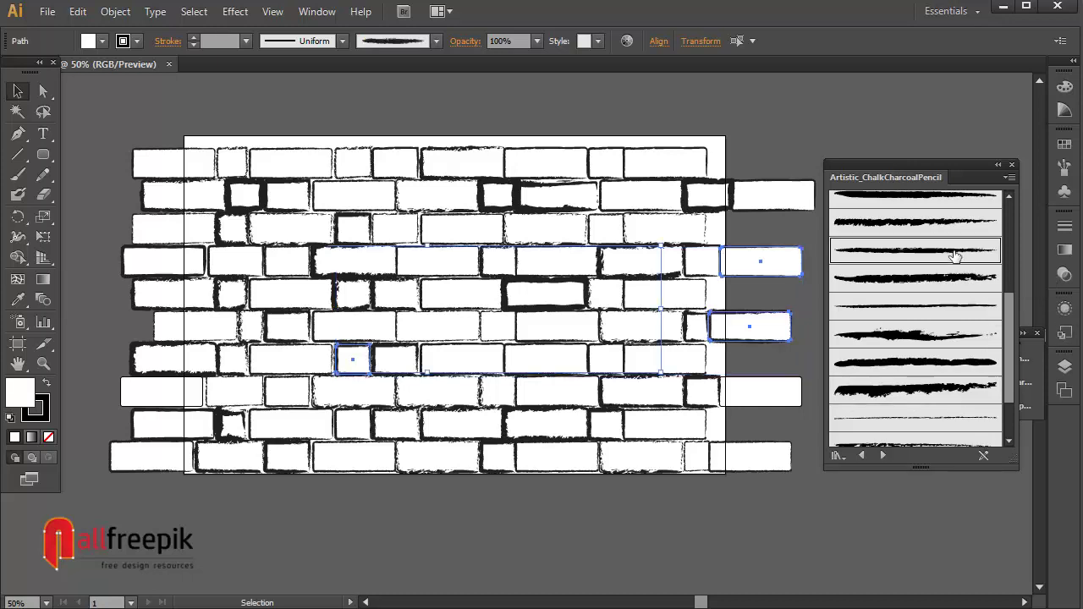
pyautogui.click(793, 513)
# Step: Apply the Pencil - Feather brush to the first brick in the eighth row and the first and last bricks in the top row
pyautogui.press('space')
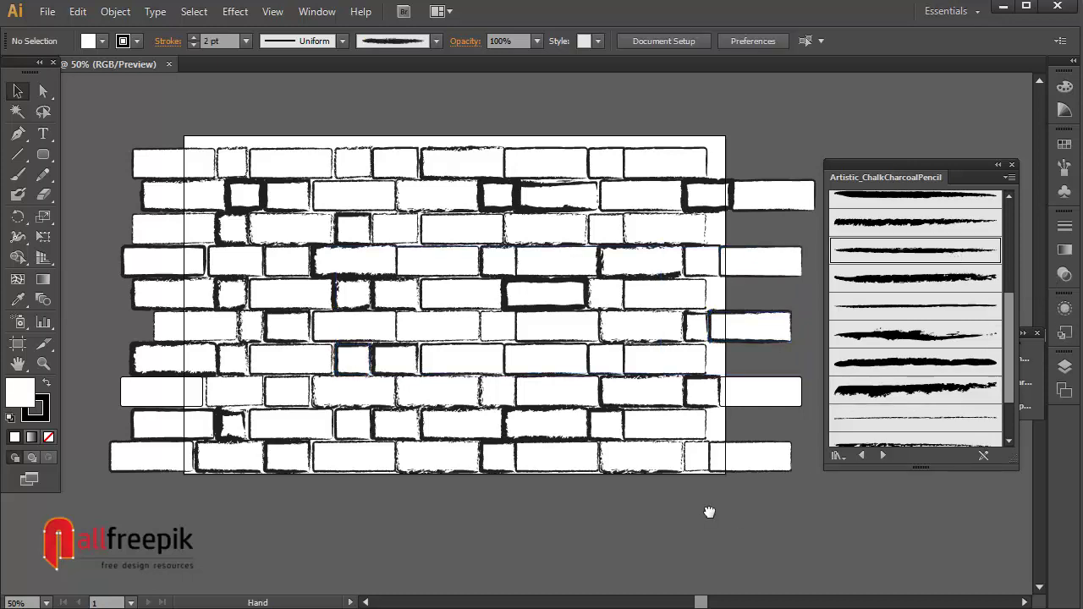
pyautogui.moveTo(709, 510); pyautogui.dragTo(705, 511)
pyautogui.click(188, 391)
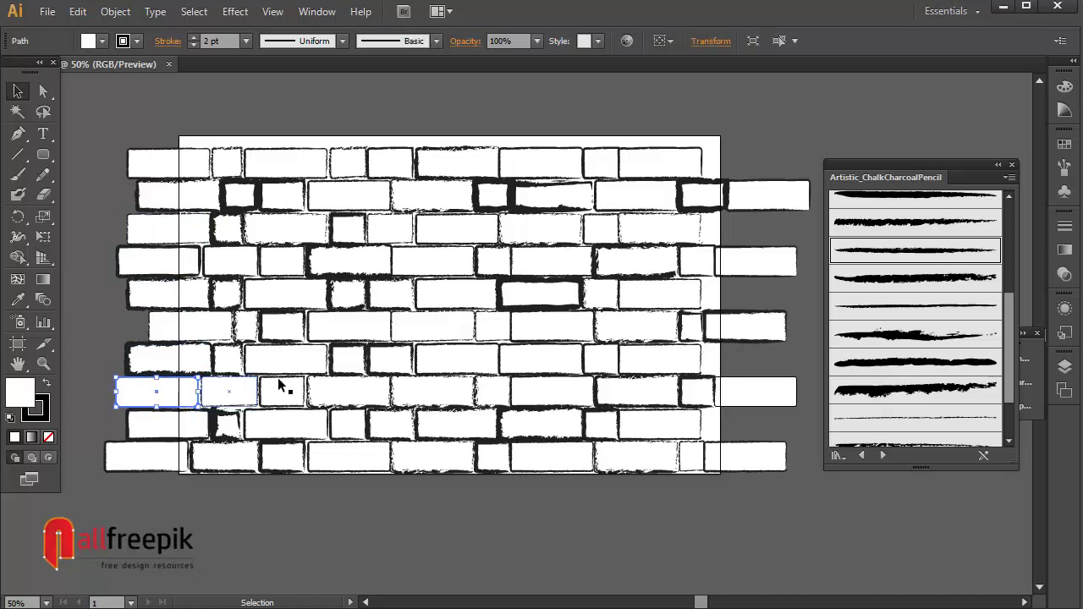
pyautogui.keyDown('shift'); pyautogui.click(647, 163); pyautogui.keyUp('shift')
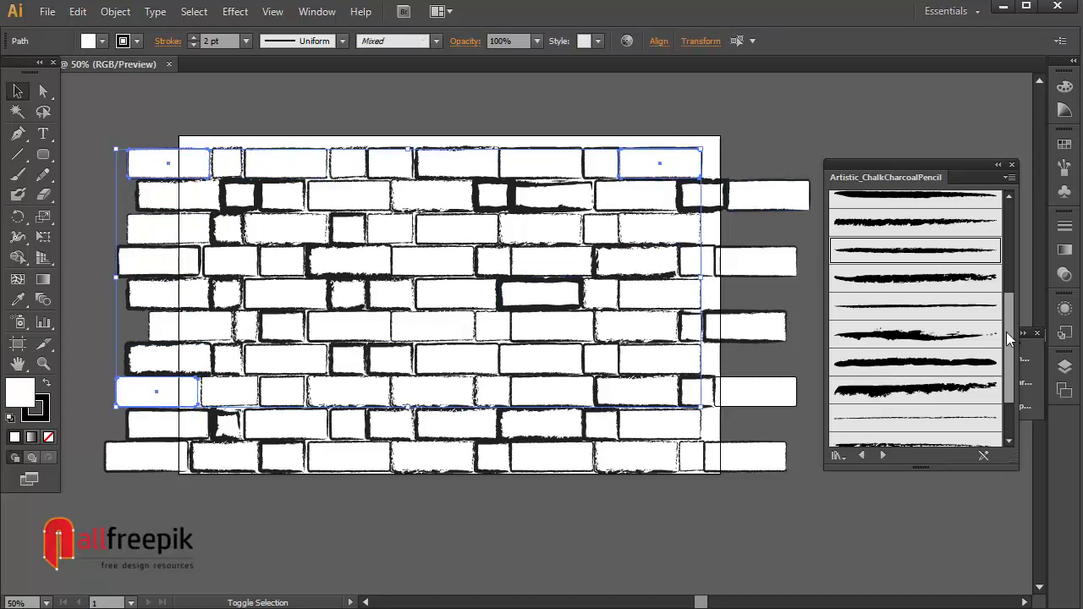
pyautogui.moveTo(1006, 332); pyautogui.dragTo(1006, 385)
pyautogui.click(916, 384)
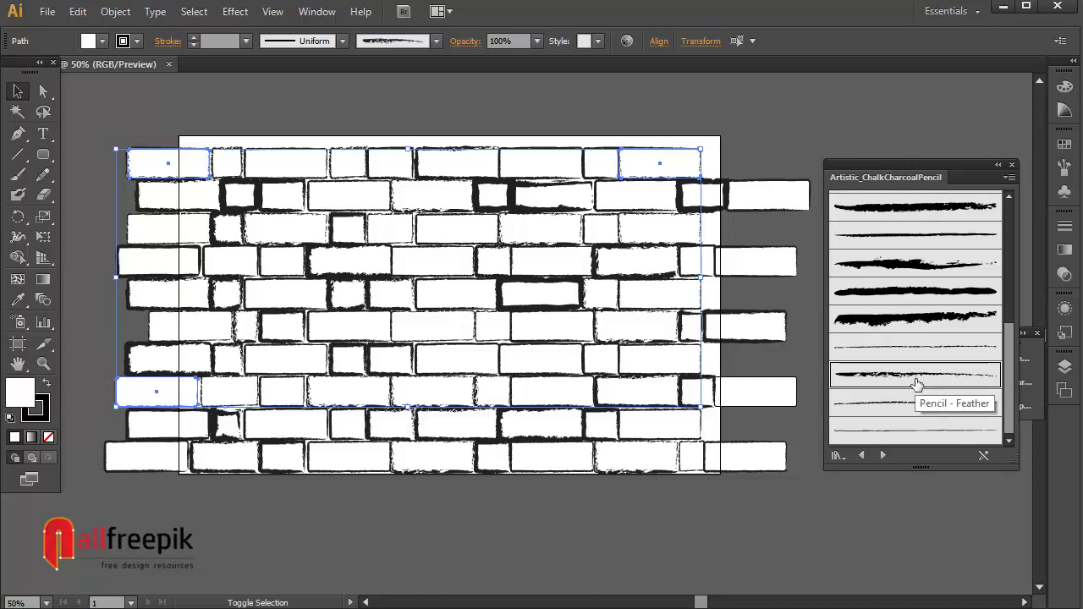
pyautogui.click(853, 522)
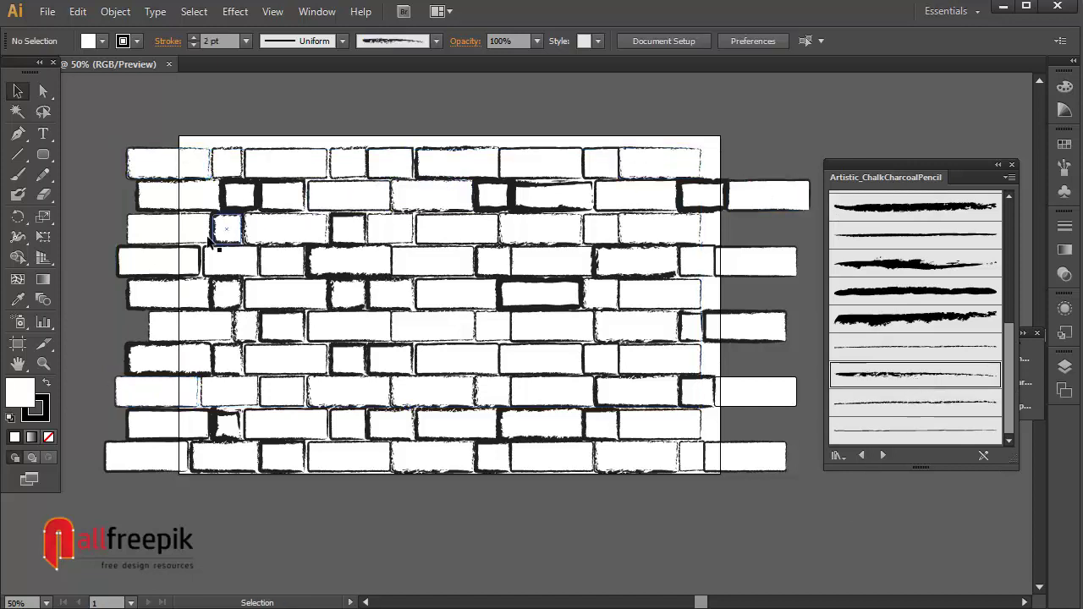
# Step: Apply the Pencil - Feather brush to the heavily outlined seventh brick in the fifth row
pyautogui.click(283, 167)
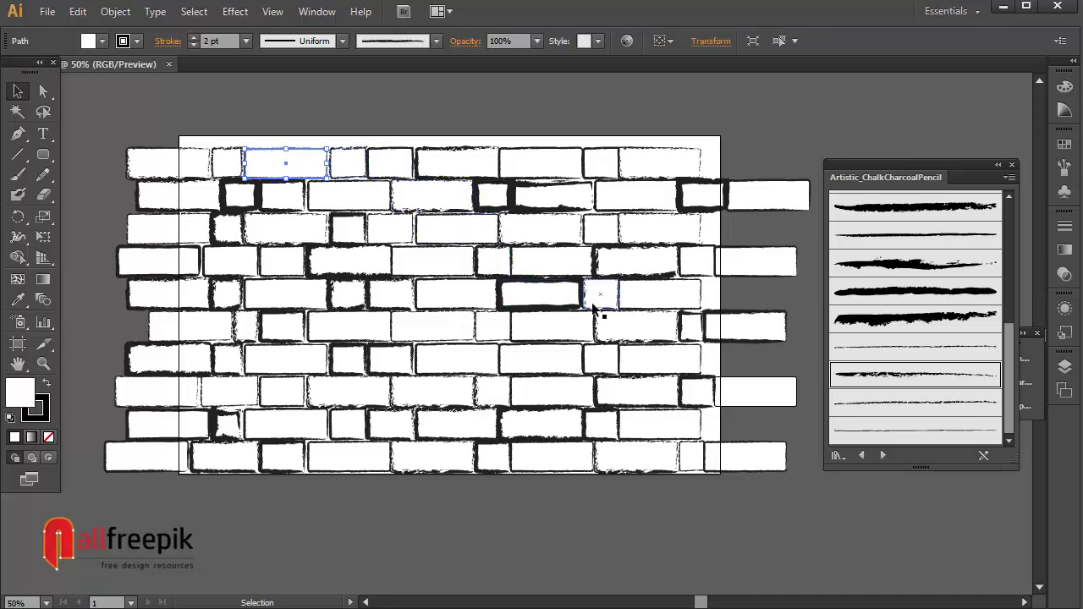
pyautogui.click(549, 299)
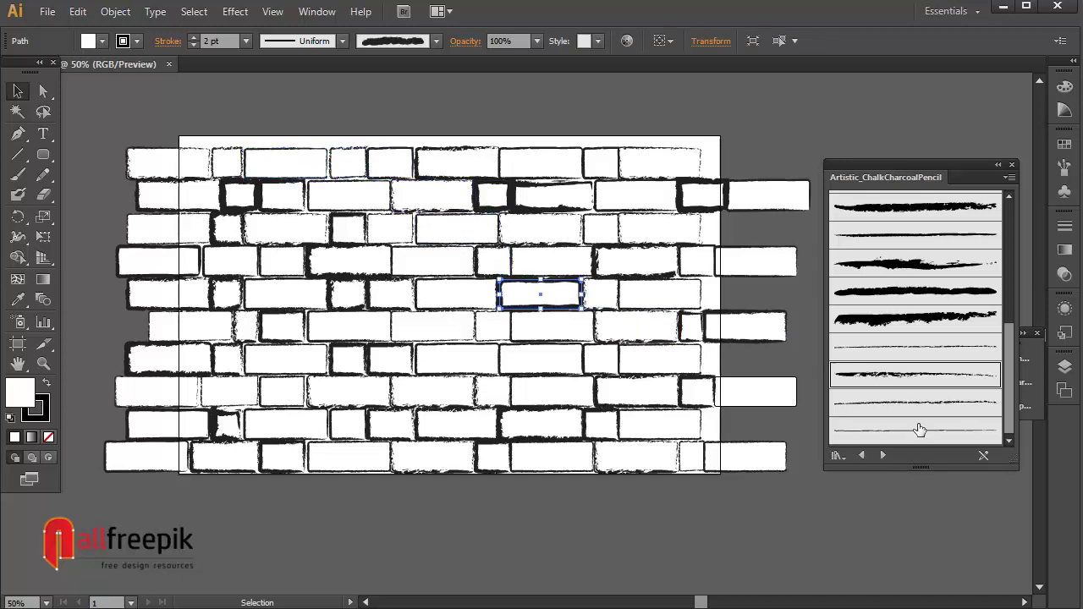
pyautogui.click(834, 474)
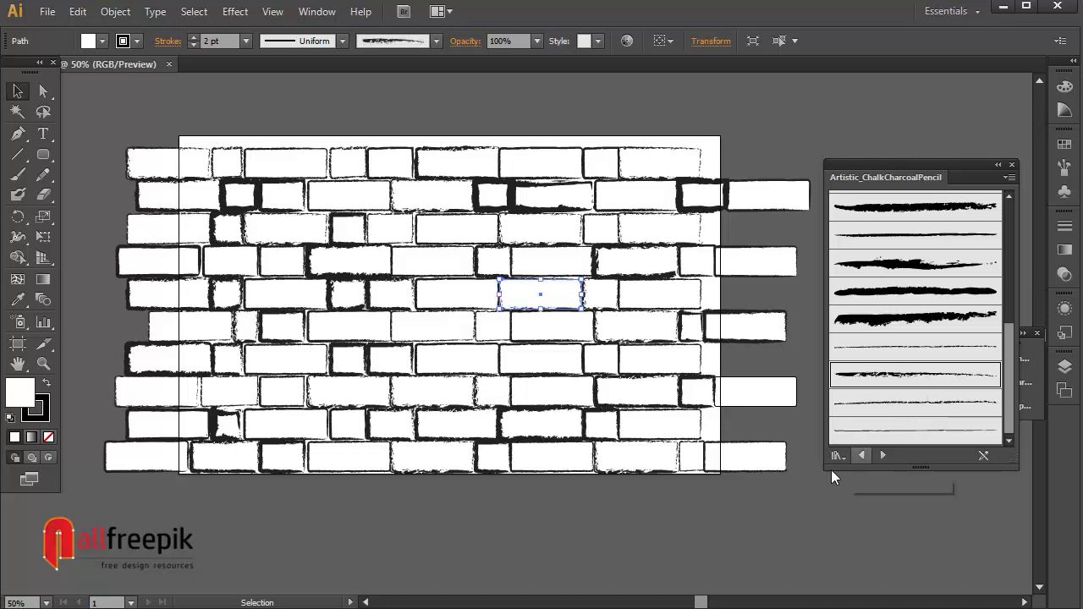
# Step: Apply the Pencil - Feather brush to the heavily outlined second and second-to-last bricks in the second row
pyautogui.hotkey('ctrl', '-')
pyautogui.moveTo(477, 301); pyautogui.dragTo(726, 441)
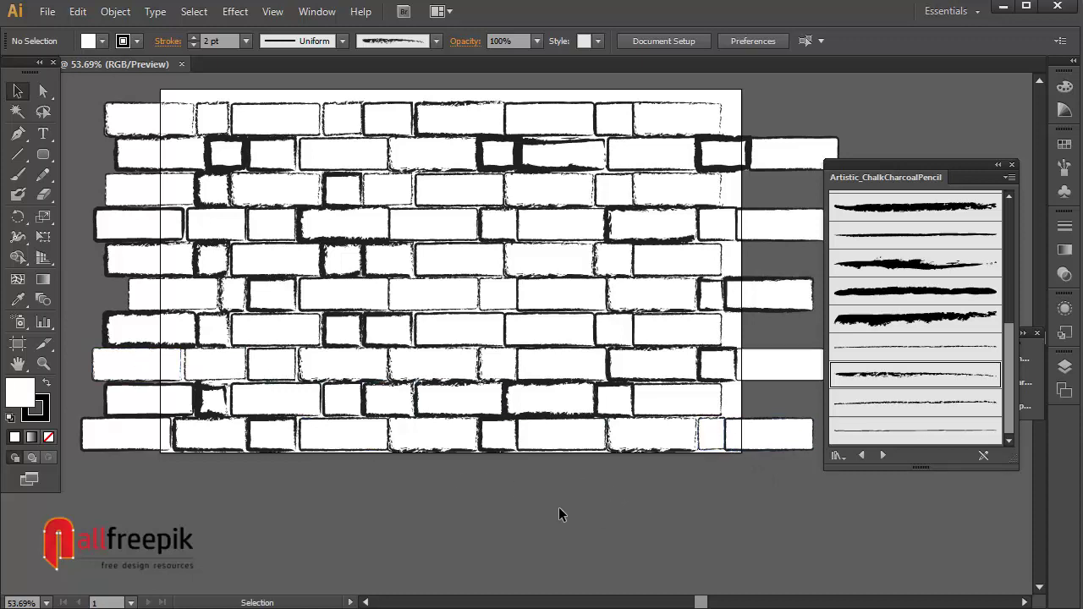
pyautogui.click(349, 233)
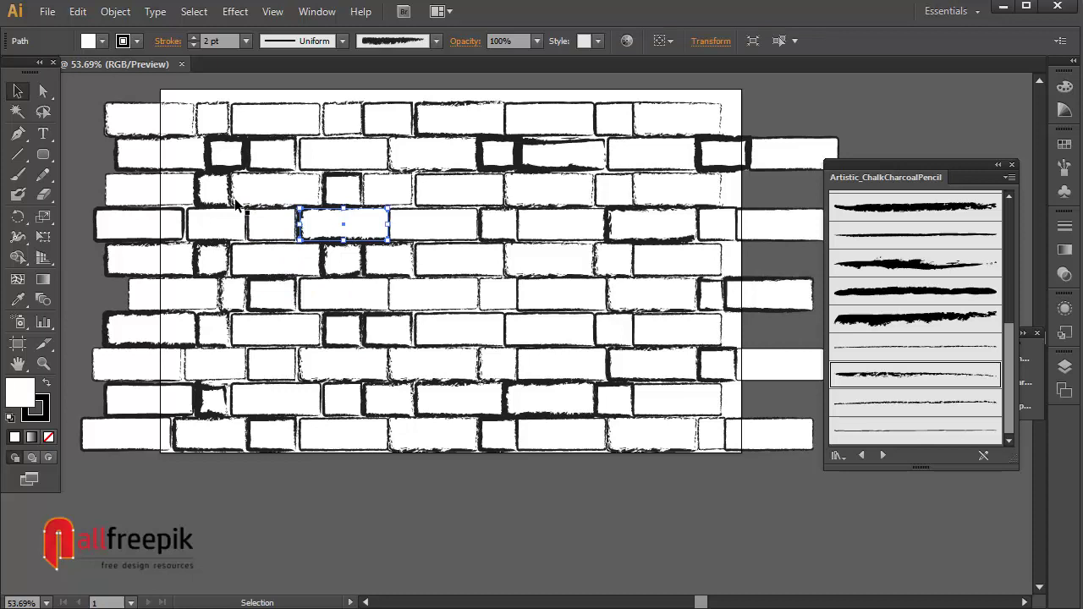
pyautogui.click(226, 154)
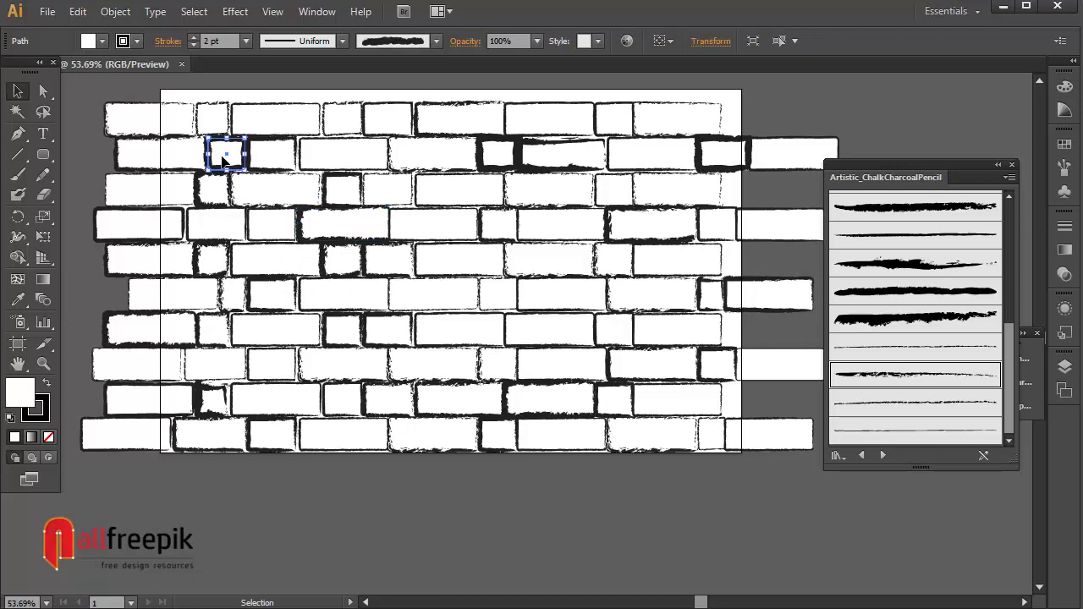
pyautogui.keyDown('shift'); pyautogui.click(725, 157); pyautogui.keyUp('shift')
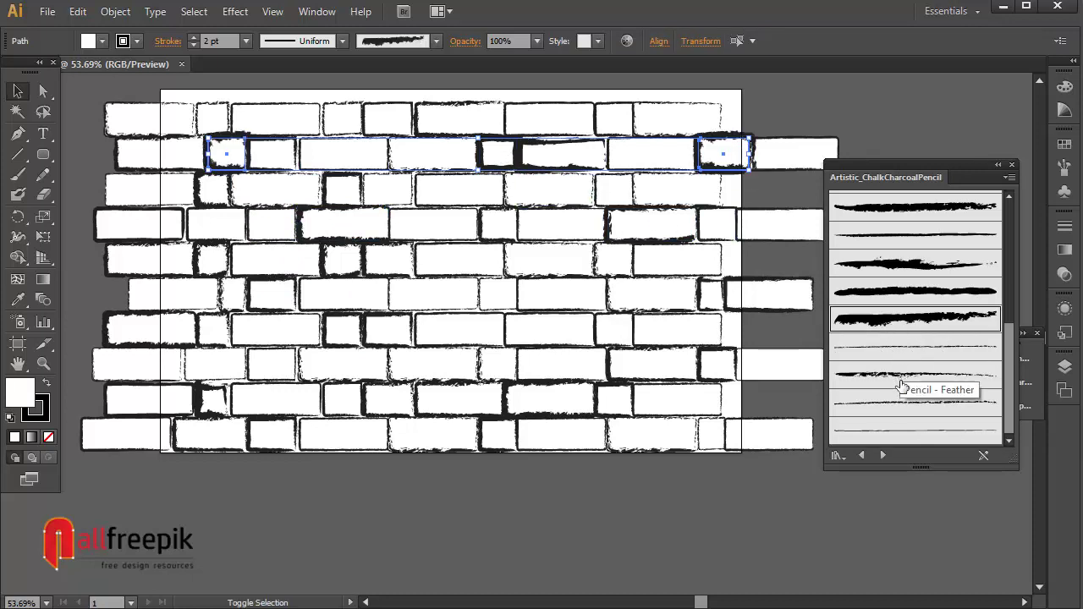
pyautogui.click(890, 402)
pyautogui.click(747, 517)
# Step: Set up the Paintbrush tool with the wide scattered scribble brush at the start of the library and a stroke weight of 8 pt
pyautogui.keyDown('ctrl'); pyautogui.keyDown('alt'); pyautogui.click(677, 468); pyautogui.keyUp('alt'); pyautogui.keyUp('ctrl')
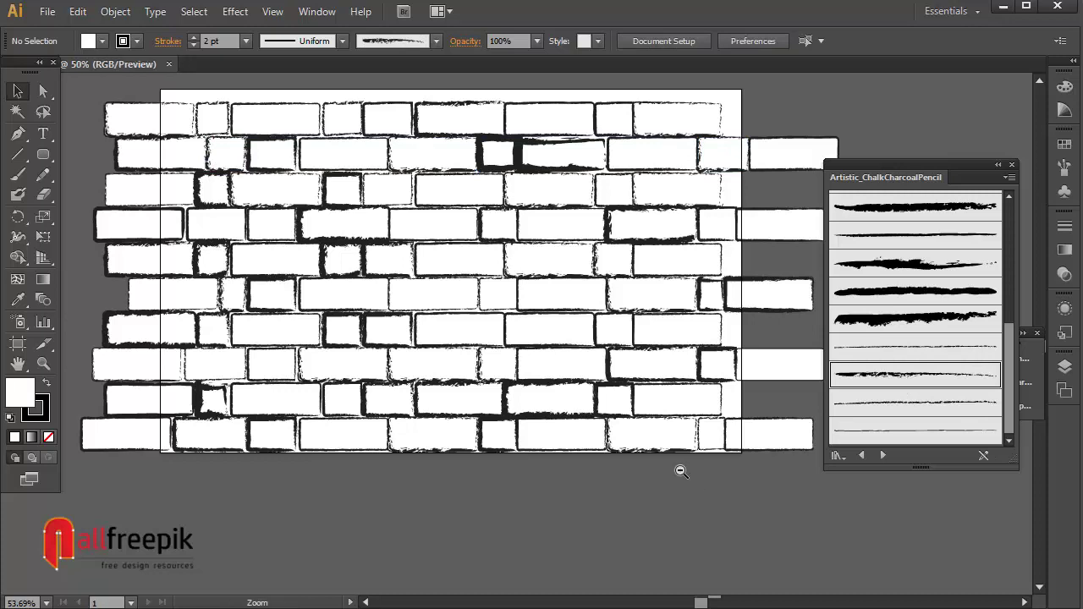
pyautogui.moveTo(611, 442); pyautogui.dragTo(733, 515)
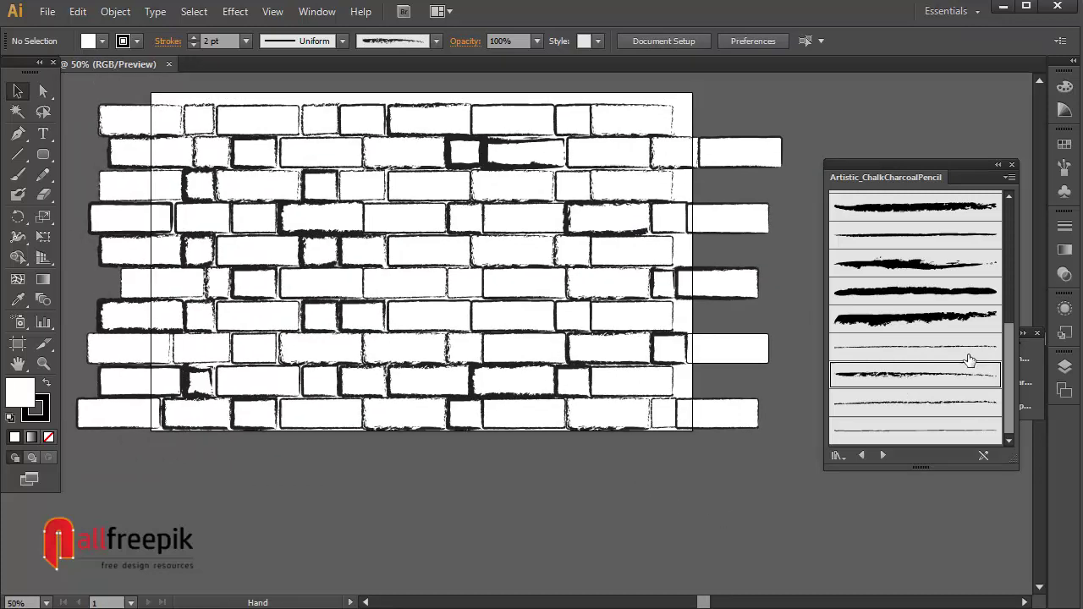
pyautogui.moveTo(1012, 366); pyautogui.dragTo(1012, 224)
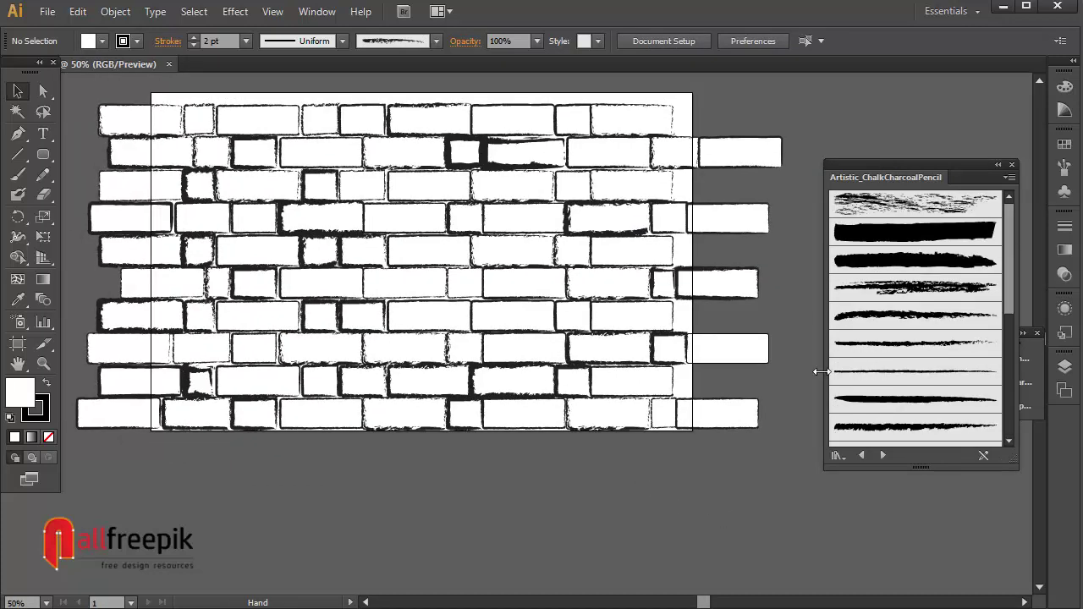
pyautogui.press('b')
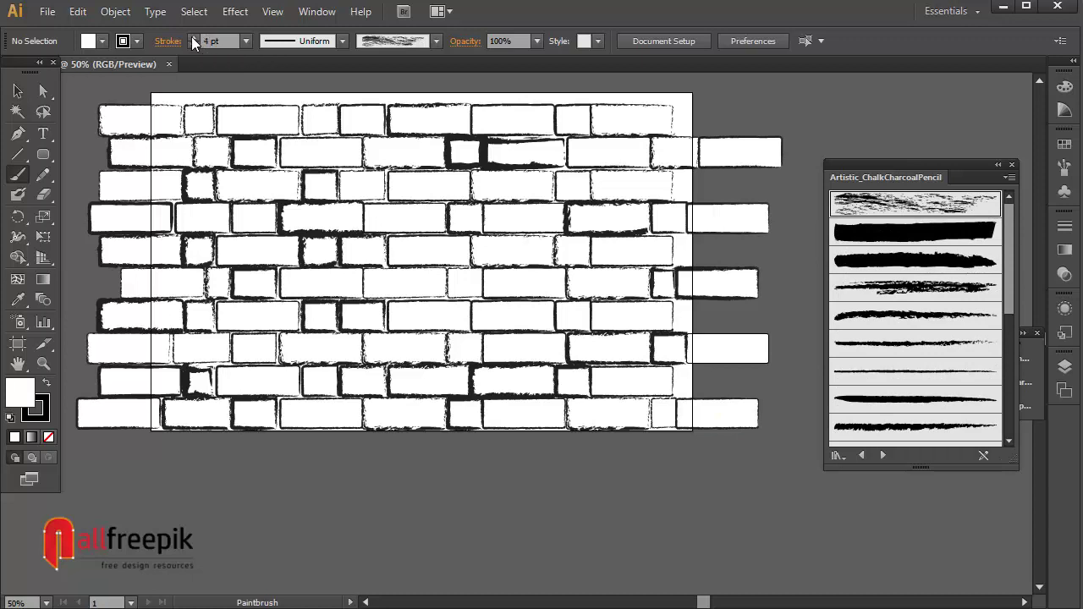
pyautogui.click(192, 37)
pyautogui.click(192, 37)
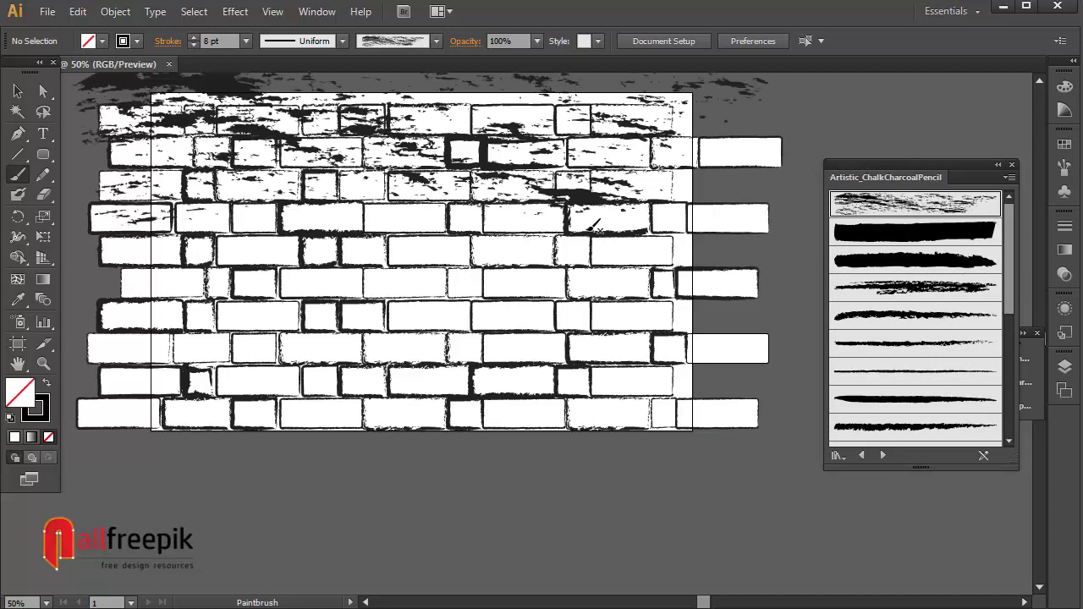
# Step: Paint wide scribble texture strokes across the middle and lower rows of the brick wall with the Paintbrush tool
pyautogui.moveTo(528, 282); pyautogui.dragTo(552, 248)
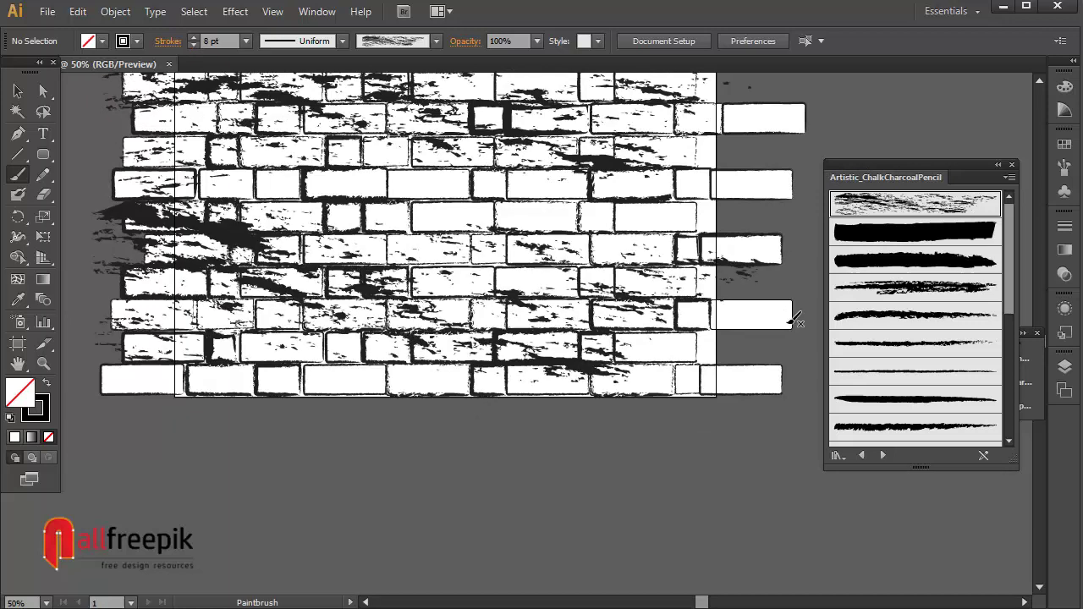
pyautogui.moveTo(573, 404); pyautogui.dragTo(361, 332)
pyautogui.moveTo(647, 353); pyautogui.dragTo(312, 371)
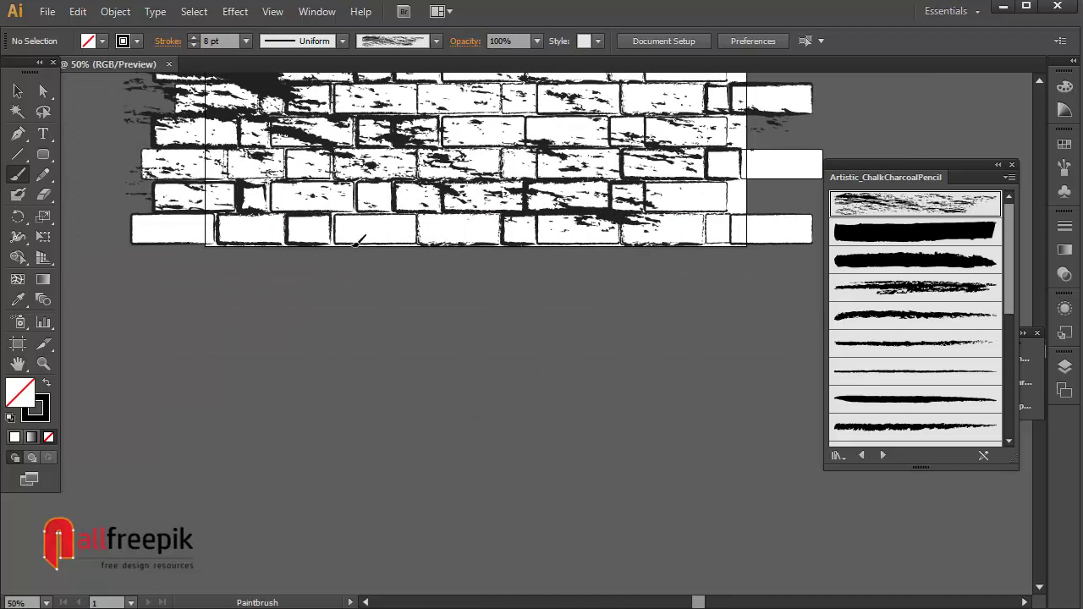
pyautogui.moveTo(358, 242); pyautogui.dragTo(756, 300)
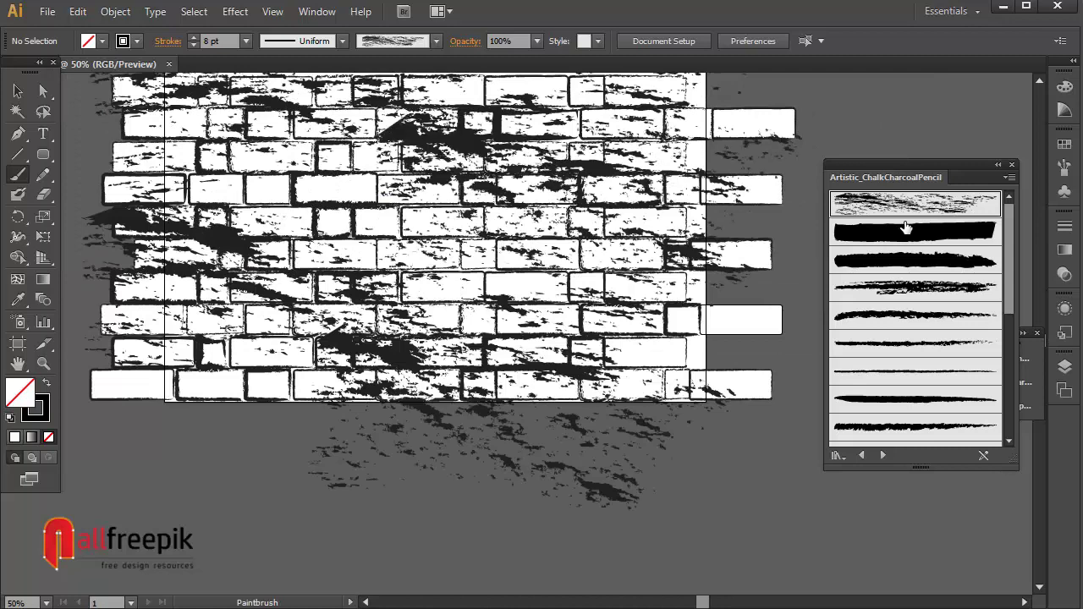
# Step: Select the texture strokes across the top, middle and lower-left parts of the wall and stretch them out past both sides
pyautogui.click(18, 91)
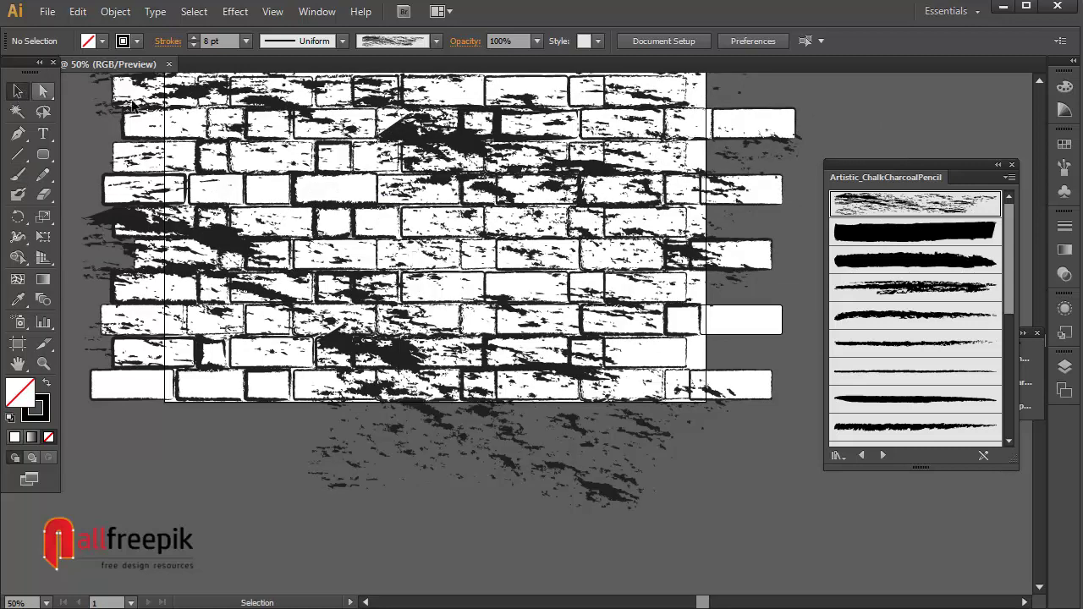
pyautogui.click(437, 146)
pyautogui.hotkey('ctrl', '-')
pyautogui.hotkey('ctrl', '-')
pyautogui.hotkey('ctrl', '-')
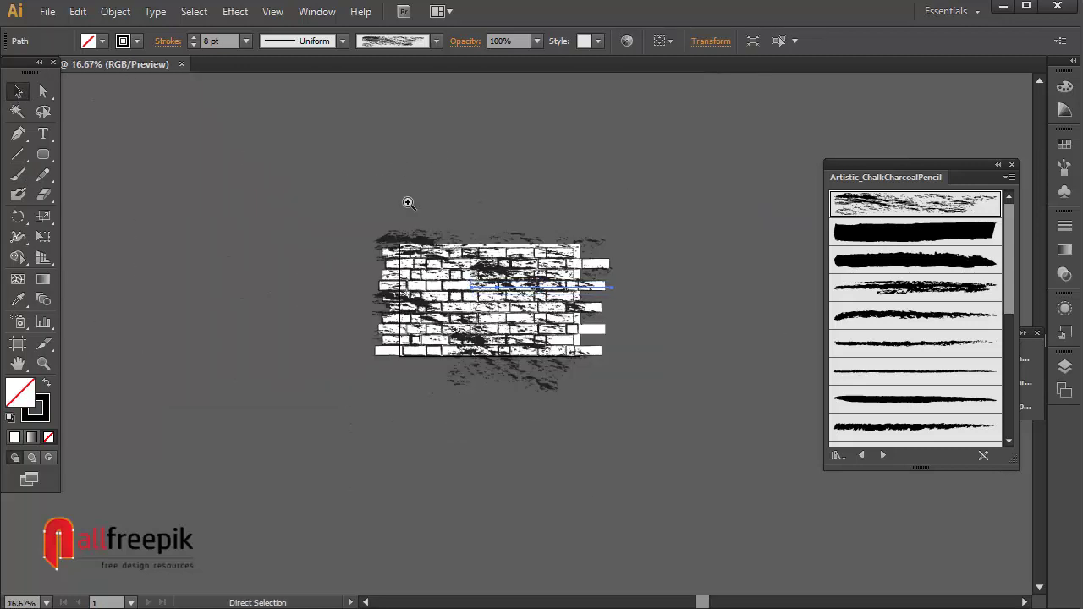
pyautogui.moveTo(606, 426); pyautogui.dragTo(615, 430)
pyautogui.keyDown('shift'); pyautogui.click(367, 309); pyautogui.keyUp('shift')
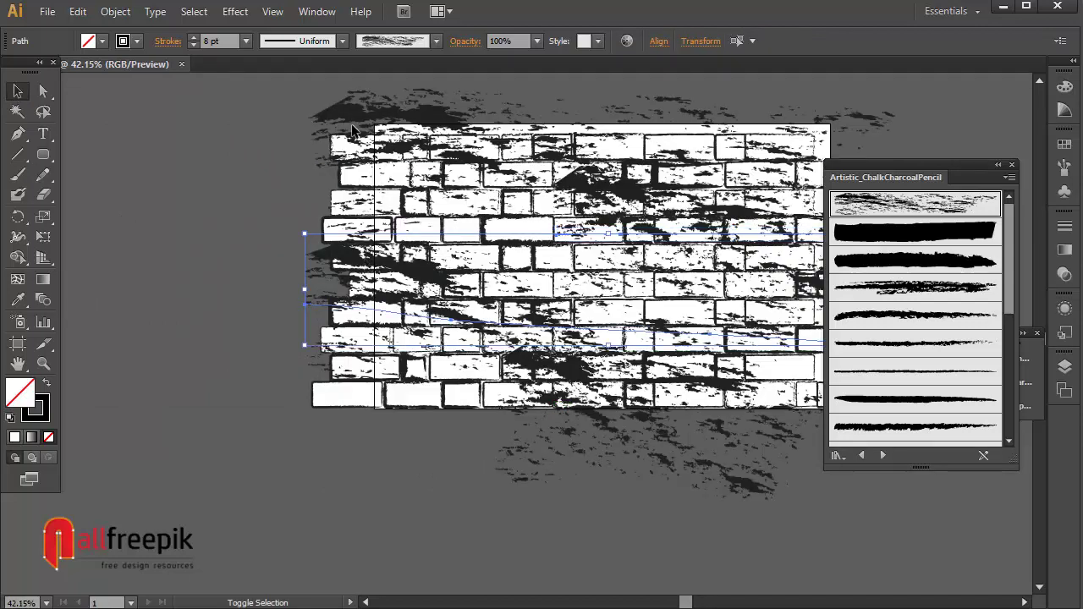
pyautogui.keyDown('shift'); pyautogui.click(351, 165); pyautogui.keyUp('shift')
pyautogui.moveTo(305, 255); pyautogui.dragTo(65, 255)
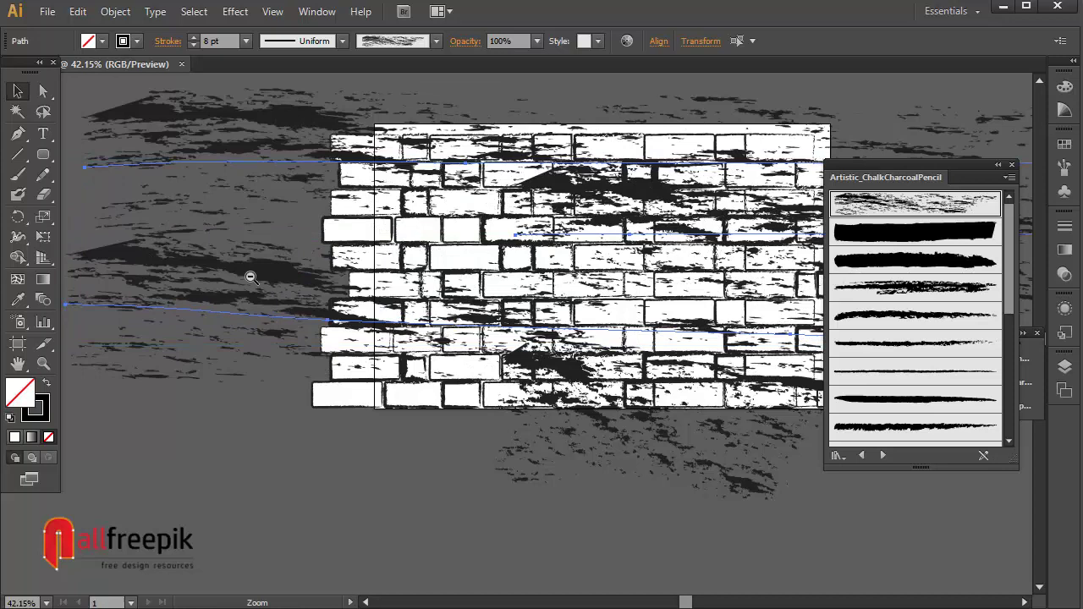
# Step: Move the texture stroke from the middle of the wall to its lower-left corner
pyautogui.keyDown('ctrl'); pyautogui.keyDown('alt'); pyautogui.click(249, 276); pyautogui.keyUp('alt'); pyautogui.keyUp('ctrl')
pyautogui.keyDown('ctrl'); pyautogui.keyDown('alt'); pyautogui.click(254, 276); pyautogui.keyUp('alt'); pyautogui.keyUp('ctrl')
pyautogui.moveTo(586, 332); pyautogui.dragTo(87, 232)
pyautogui.click(482, 164)
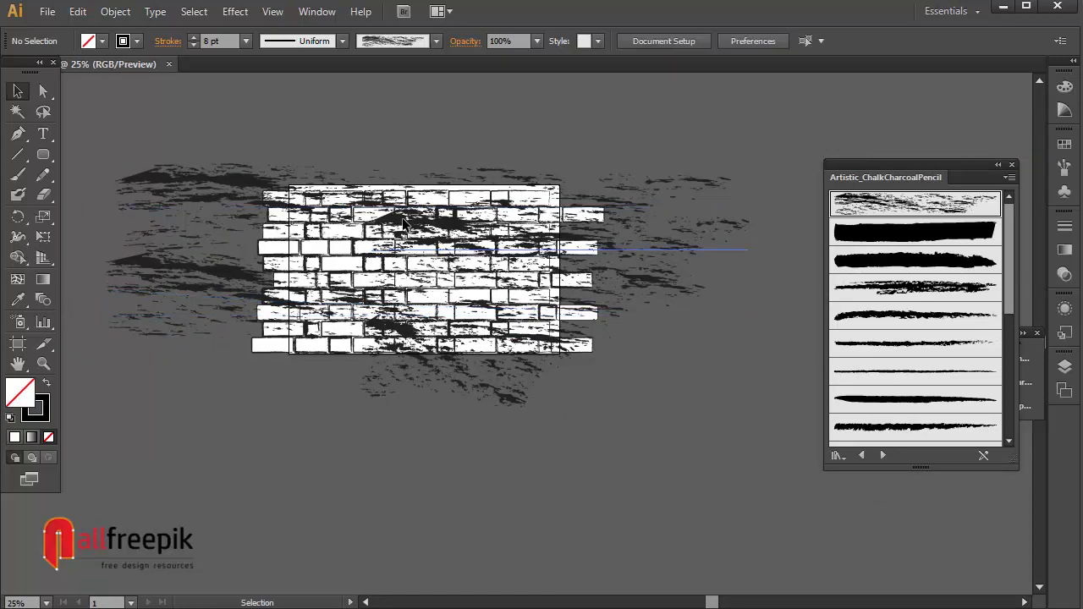
pyautogui.click(483, 248)
pyautogui.moveTo(414, 225); pyautogui.dragTo(189, 335)
# Step: Move the long middle texture stroke up and to the left, and stretch its right end far past the wall's right edge
pyautogui.moveTo(184, 269)
pyautogui.mouseDown()
pyautogui.moveTo(139, 212)
pyautogui.moveTo(107, 227)
pyautogui.moveTo(70, 226)
pyautogui.mouseUp()
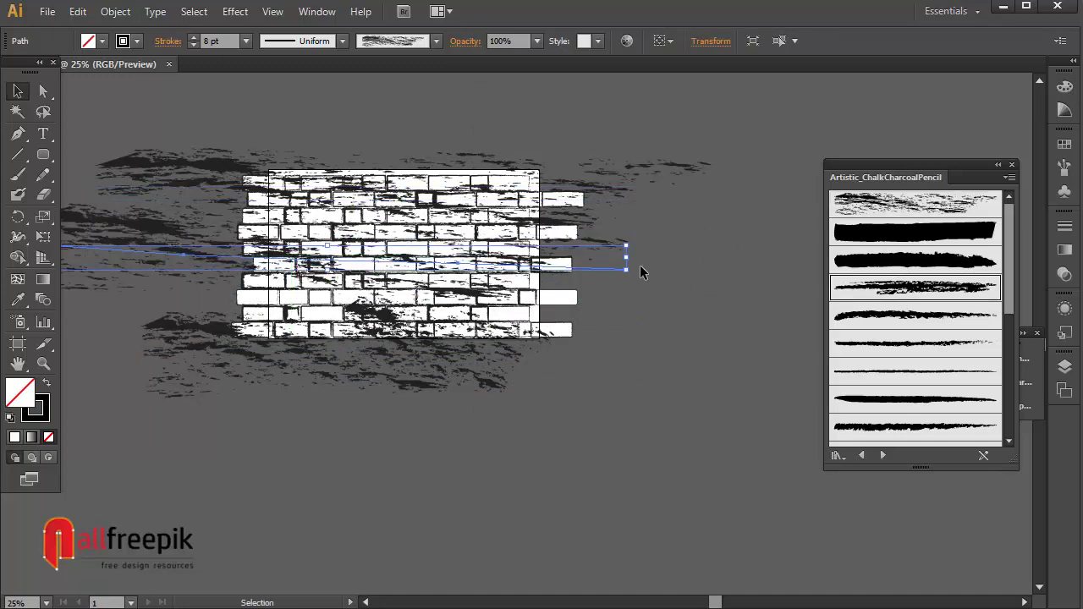
pyautogui.moveTo(626, 258); pyautogui.dragTo(814, 247)
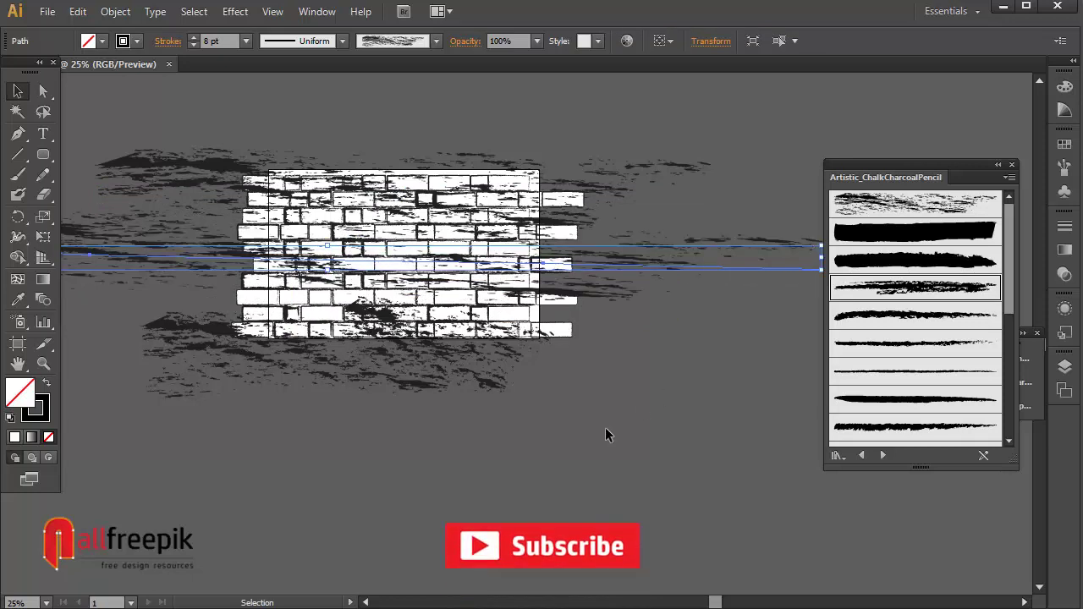
pyautogui.click(608, 435)
pyautogui.moveTo(127, 245); pyautogui.dragTo(120, 230)
pyautogui.click(594, 414)
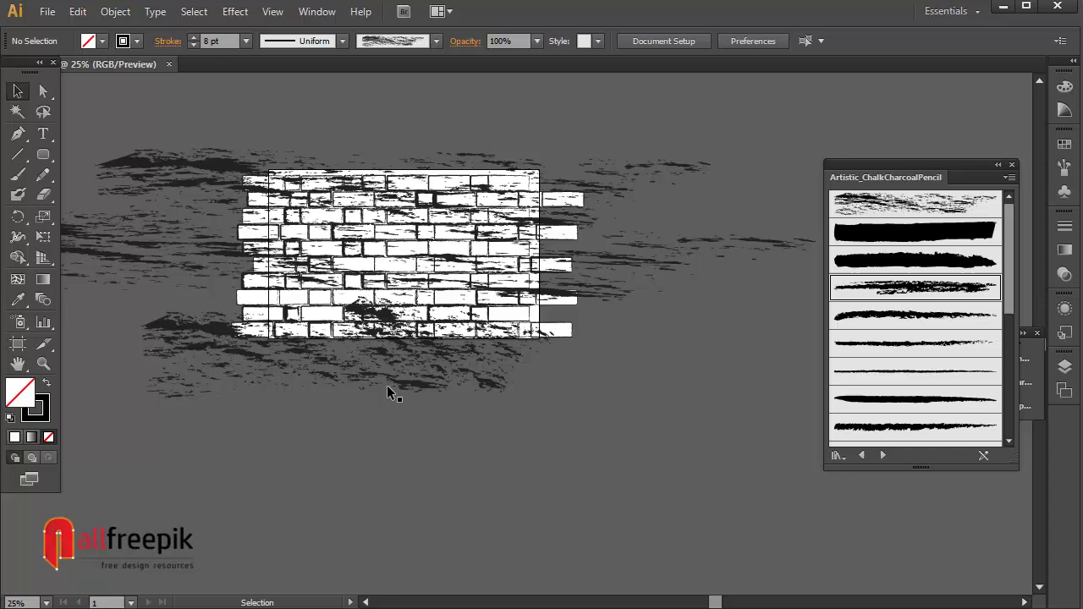
# Step: Shift the lower-left texture stroke up and to the left so it crosses the bottom brick rows
pyautogui.moveTo(215, 349); pyautogui.dragTo(206, 343)
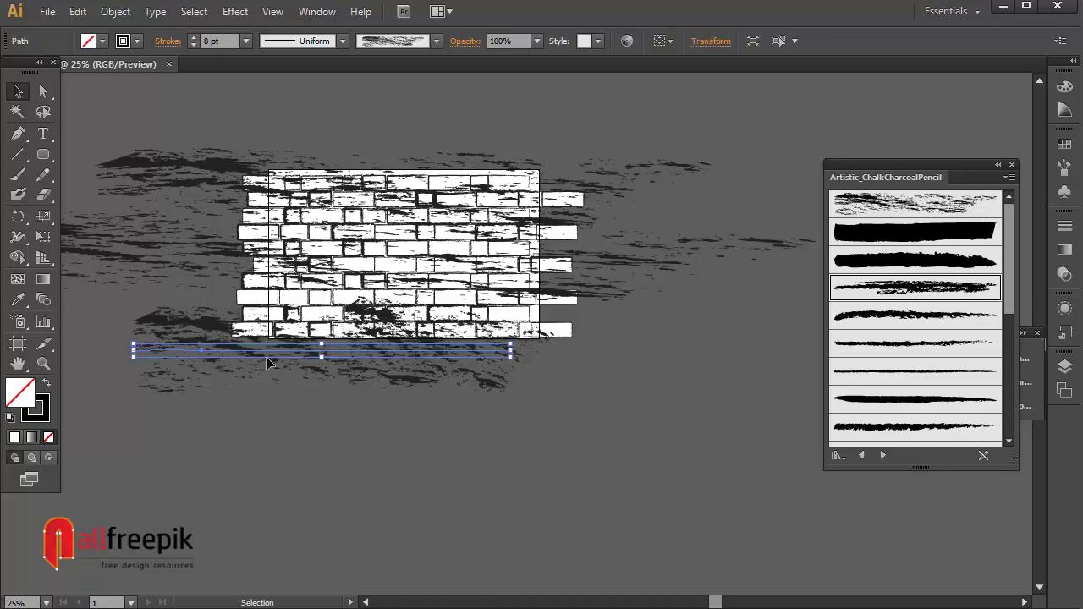
pyautogui.moveTo(268, 362); pyautogui.dragTo(226, 329)
pyautogui.click(576, 408)
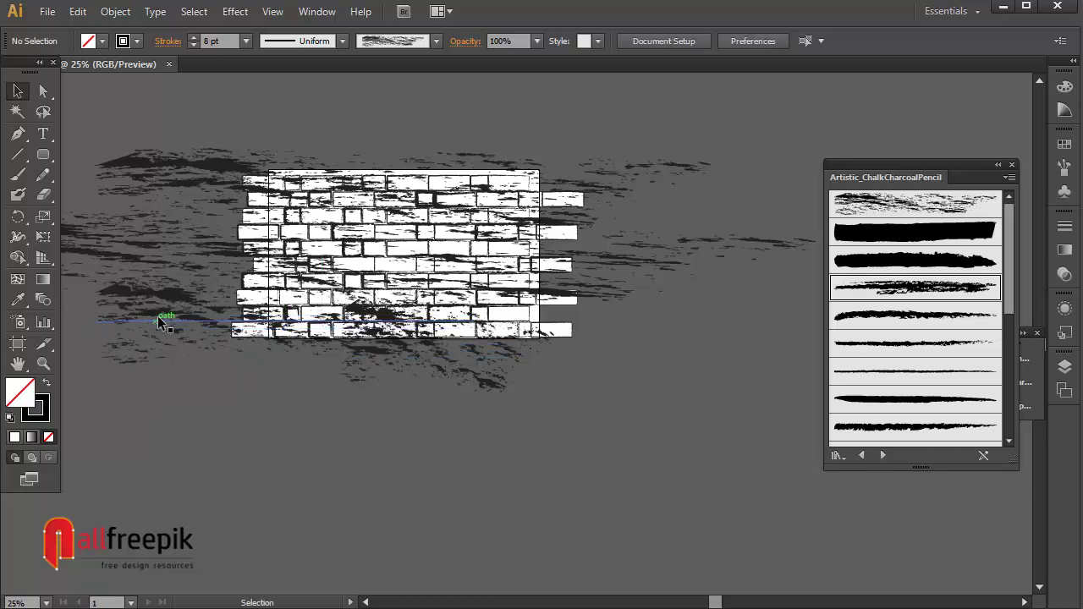
# Step: Stretch the bottom texture stroke to the right, rotate it to slope upward, and reposition it across the wall's lower edge
pyautogui.click(474, 378)
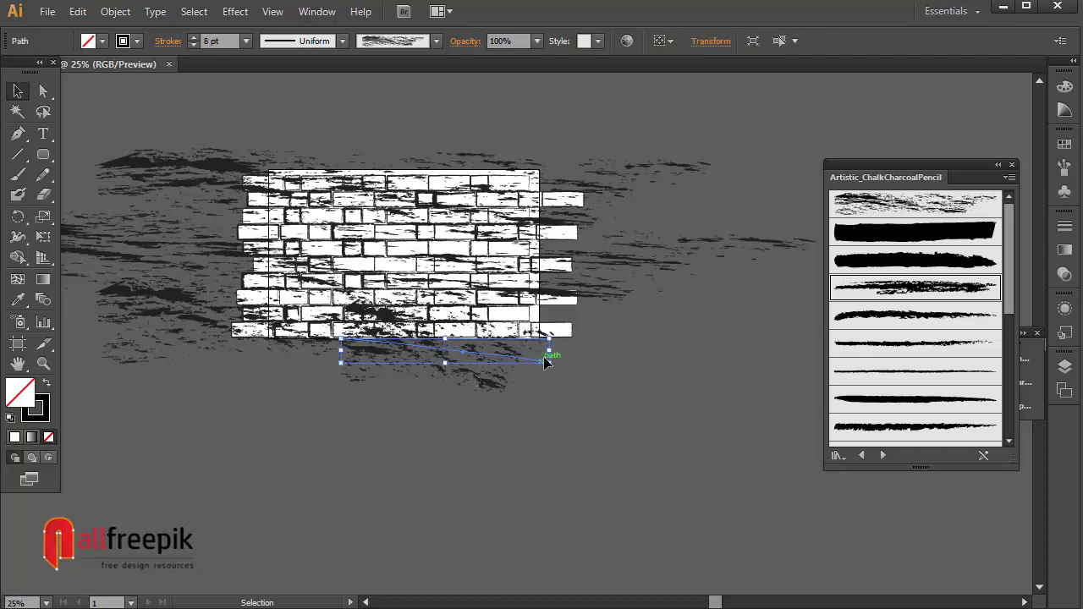
pyautogui.moveTo(550, 353); pyautogui.dragTo(805, 353)
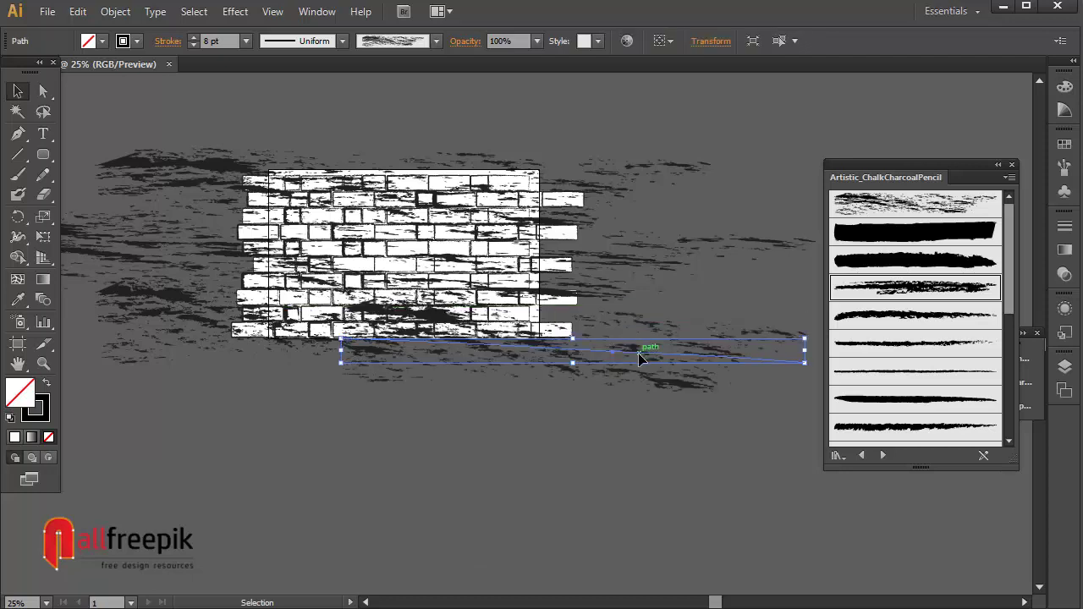
pyautogui.moveTo(640, 359); pyautogui.dragTo(501, 384)
pyautogui.moveTo(670, 391); pyautogui.dragTo(677, 309)
pyautogui.click(711, 415)
pyautogui.moveTo(537, 380); pyautogui.dragTo(538, 353)
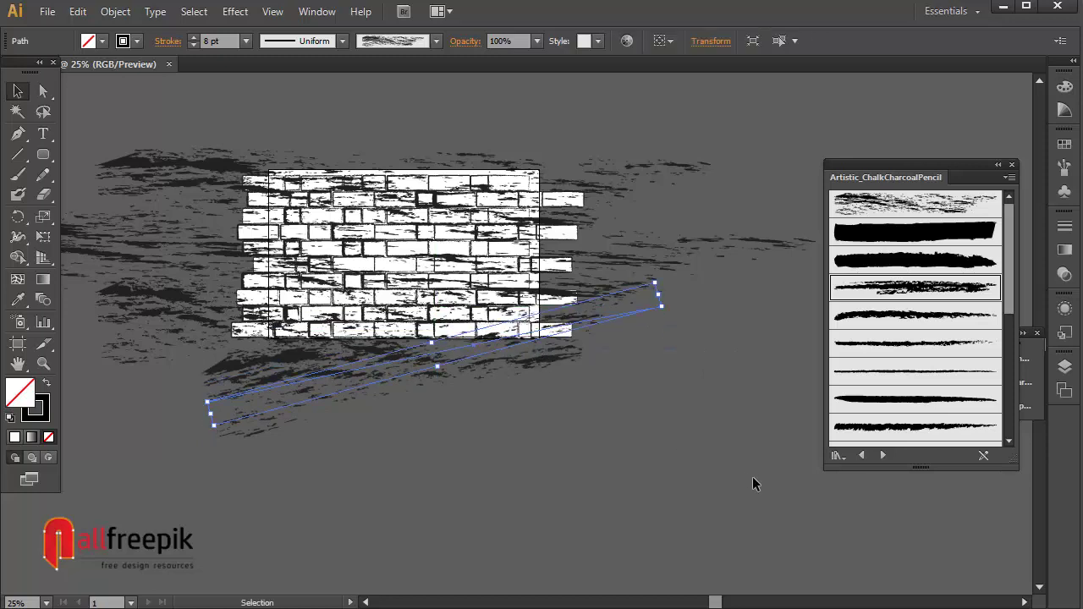
pyautogui.click(752, 478)
# Step: Bring scattered bricks in front of the texture: two in the top row, one each in rows three, four, five and seven, two in row nine
pyautogui.hotkey('ctrl', 'space')
pyautogui.moveTo(611, 140); pyautogui.dragTo(114, 467)
pyautogui.moveTo(483, 375); pyautogui.dragTo(359, 428)
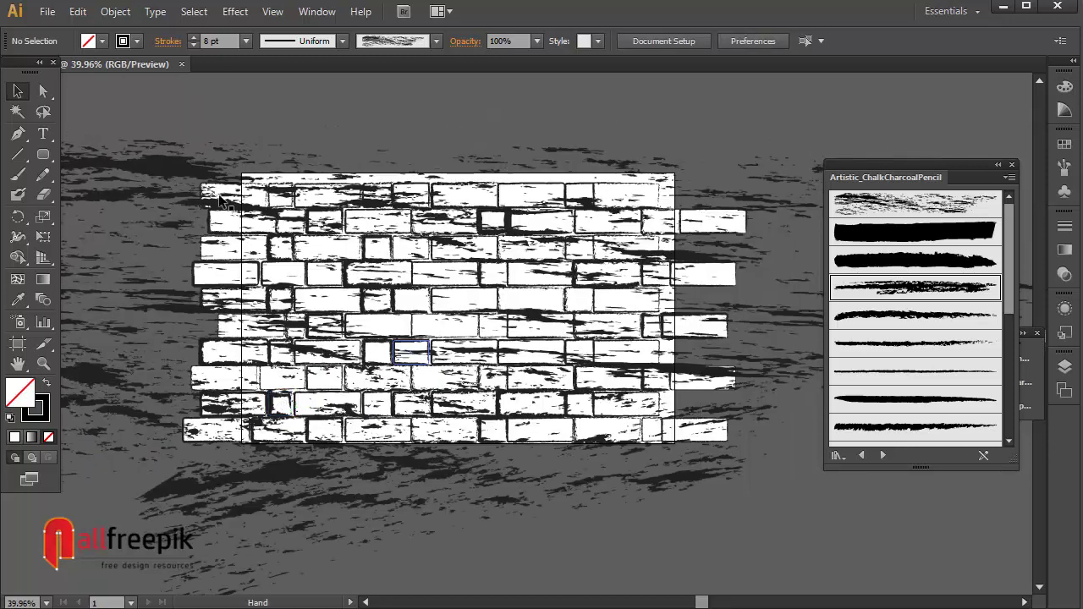
pyautogui.click(222, 272)
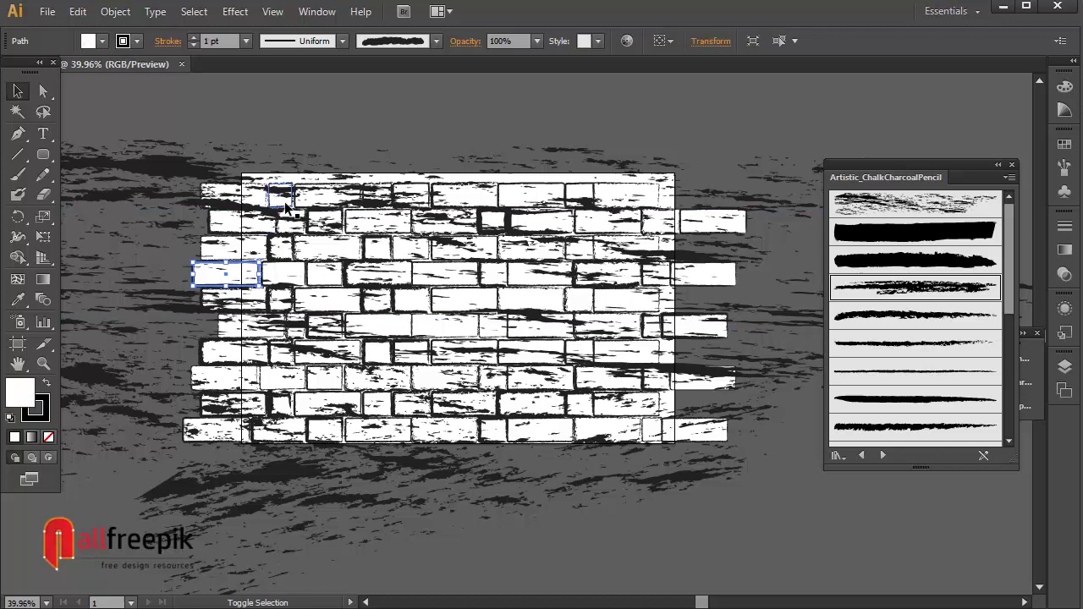
pyautogui.keyDown('shift'); pyautogui.click(286, 205); pyautogui.keyUp('shift')
pyautogui.keyDown('shift'); pyautogui.click(630, 196); pyautogui.keyUp('shift')
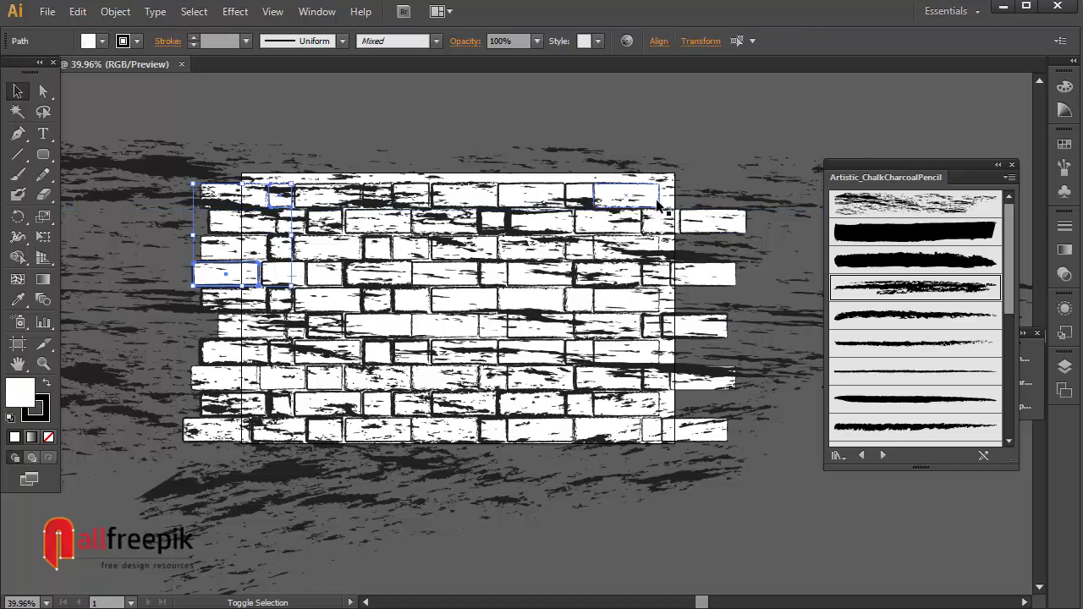
pyautogui.keyDown('shift'); pyautogui.click(624, 246); pyautogui.keyUp('shift')
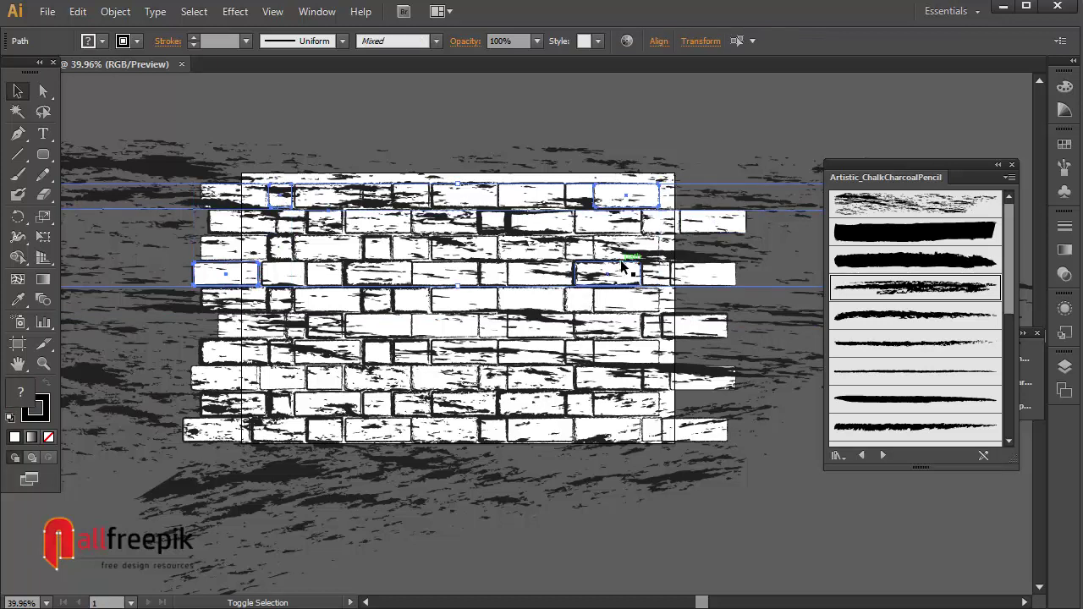
pyautogui.keyDown('shift'); pyautogui.click(379, 304); pyautogui.keyUp('shift')
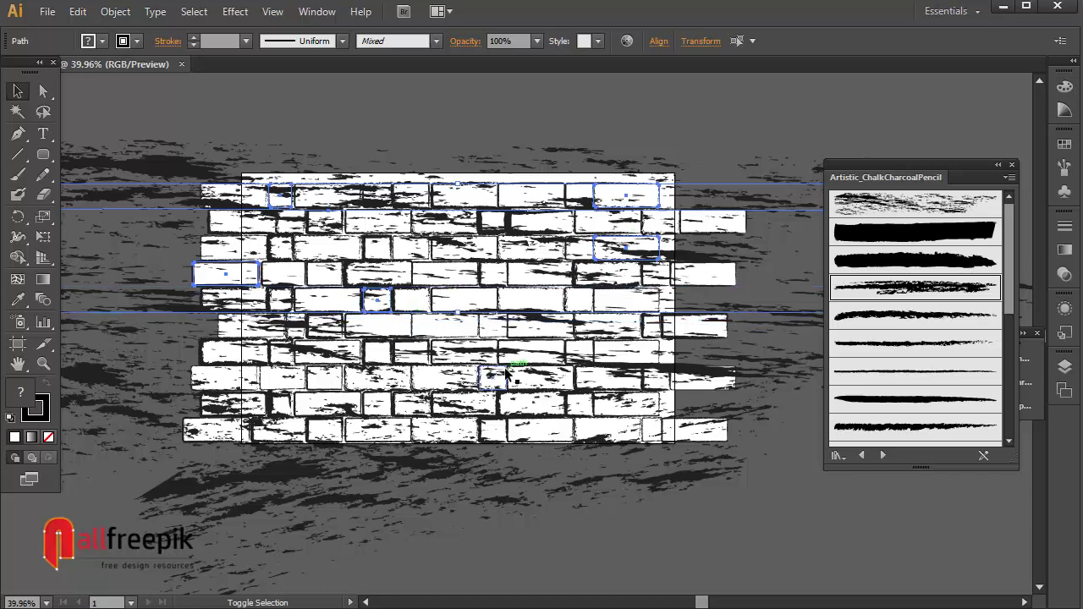
pyautogui.keyDown('shift'); pyautogui.click(506, 369); pyautogui.keyUp('shift')
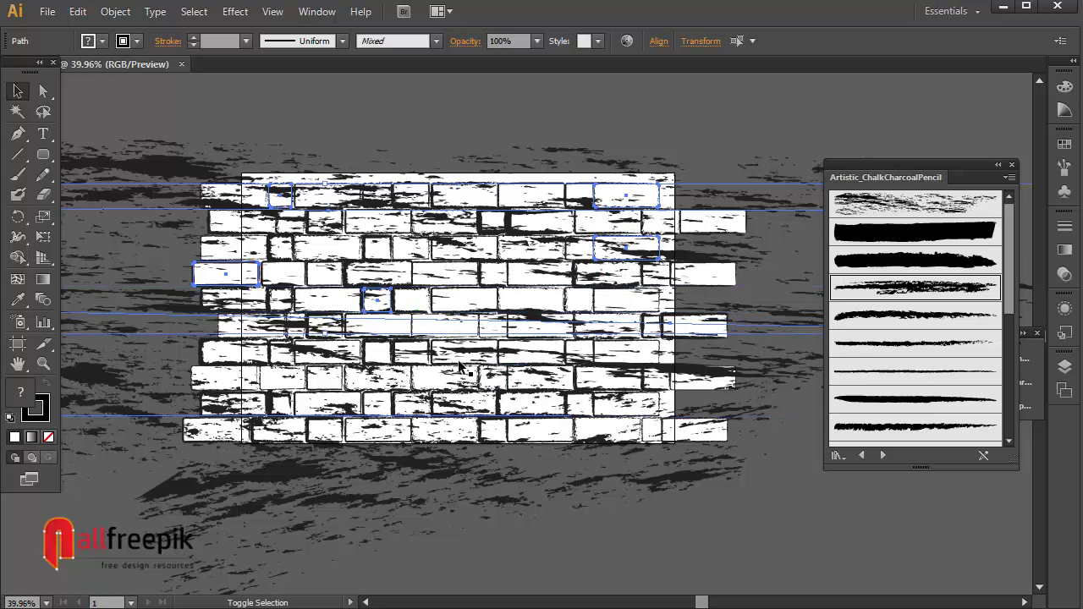
pyautogui.keyDown('shift'); pyautogui.click(462, 349); pyautogui.keyUp('shift')
pyautogui.keyDown('shift'); pyautogui.click(457, 403); pyautogui.keyUp('shift')
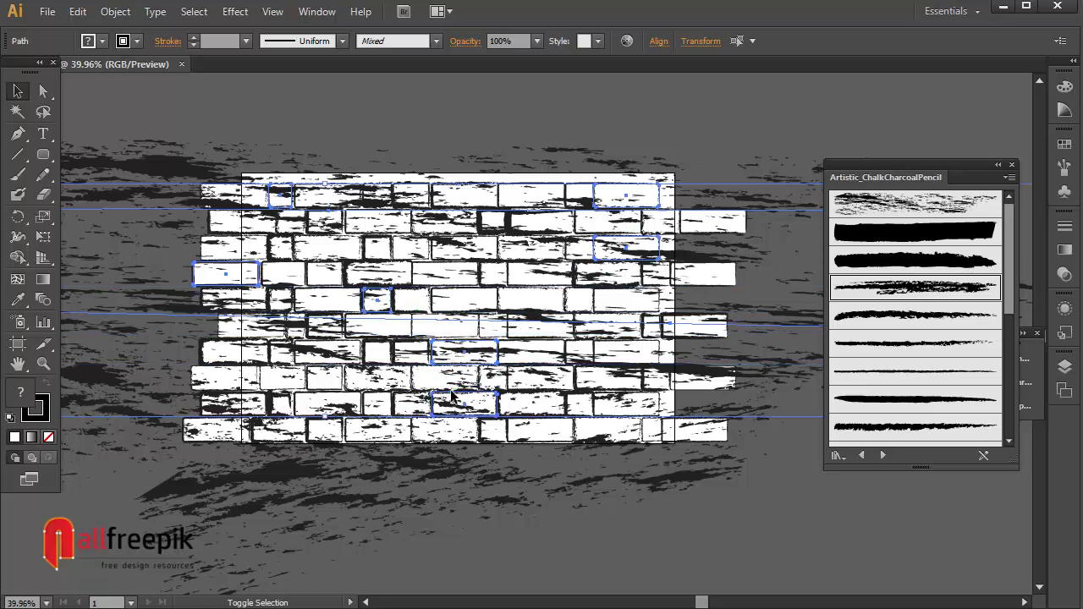
pyautogui.keyDown('shift'); pyautogui.click(609, 402); pyautogui.keyUp('shift')
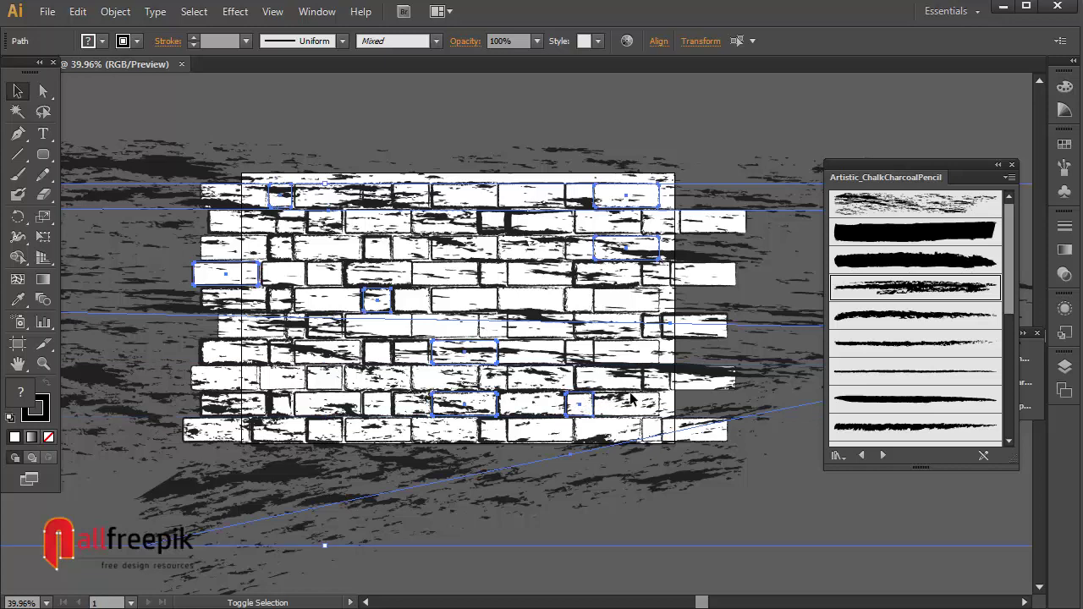
pyautogui.click(115, 11)
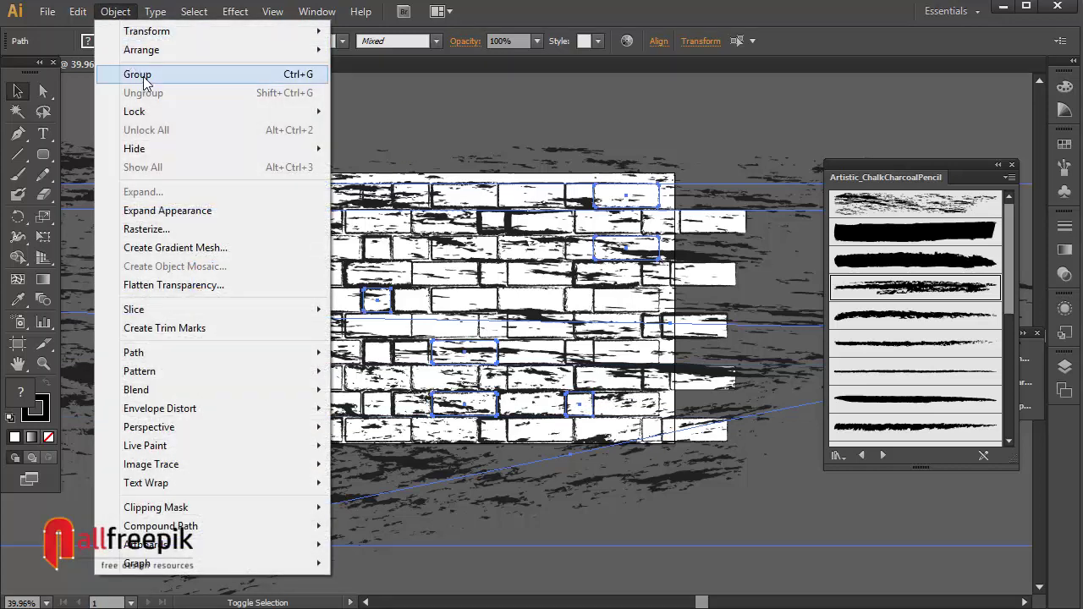
pyautogui.moveTo(153, 49)
pyautogui.click(385, 49)
pyautogui.click(784, 512)
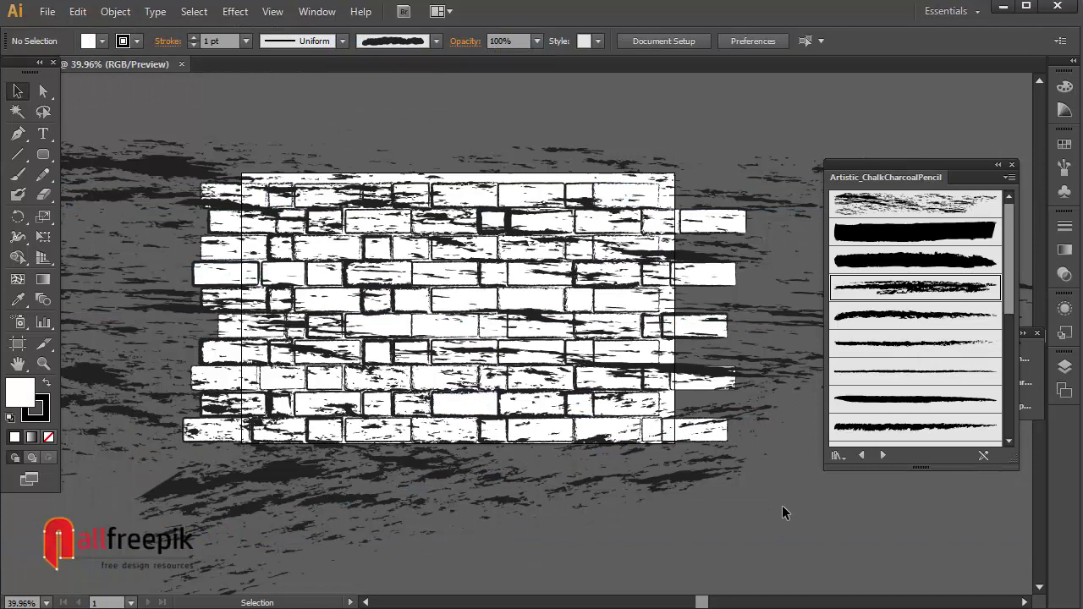
# Step: Bring the sixth brick in the seventh row to the front of the texture strokes
pyautogui.click(494, 348)
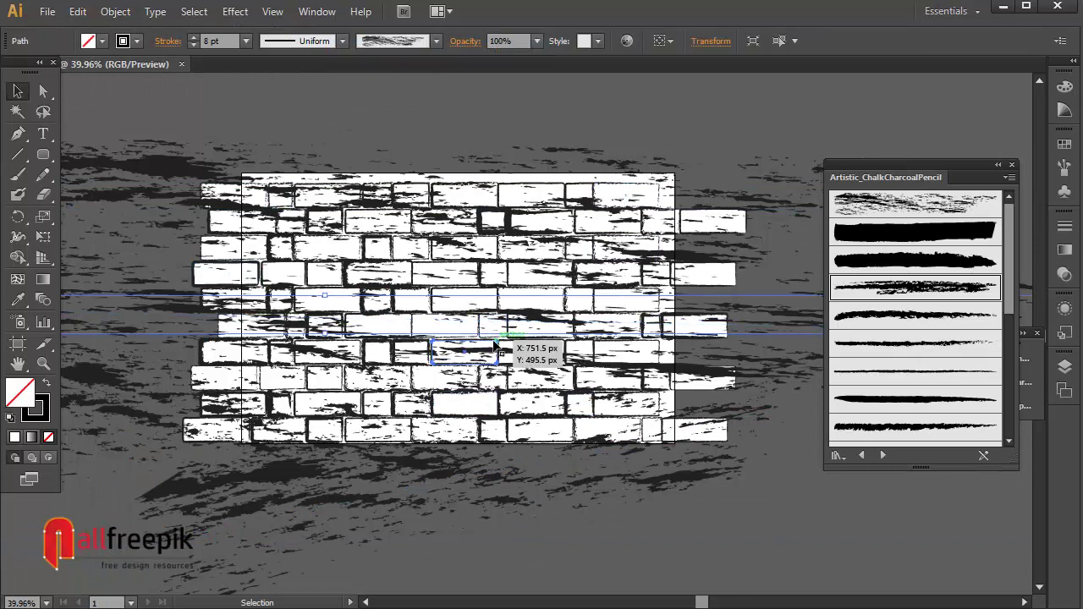
pyautogui.rightClick(495, 347)
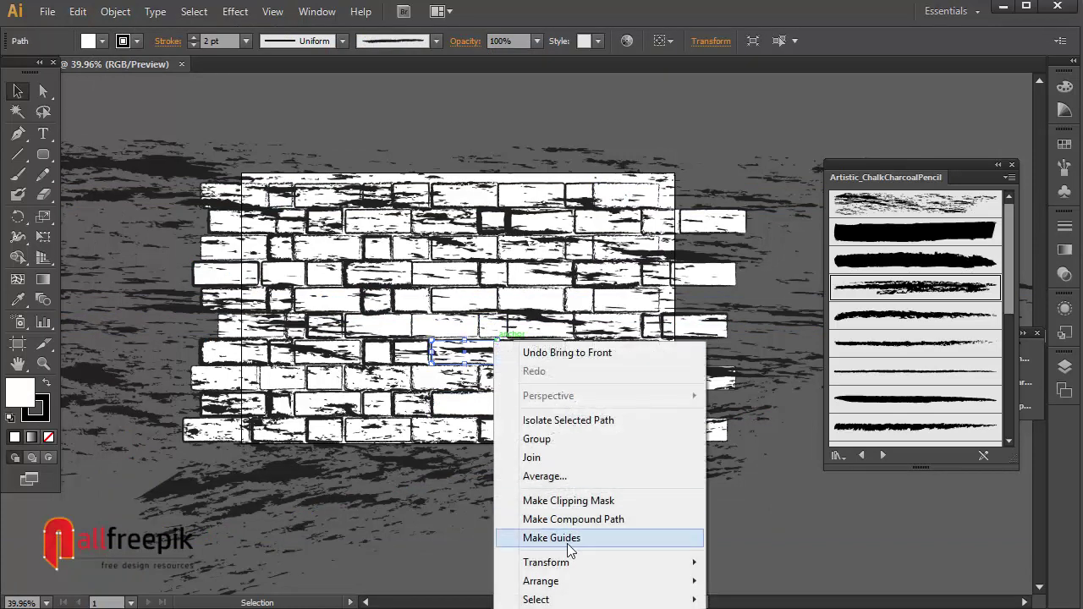
pyautogui.moveTo(575, 582)
pyautogui.click(744, 506)
pyautogui.click(810, 534)
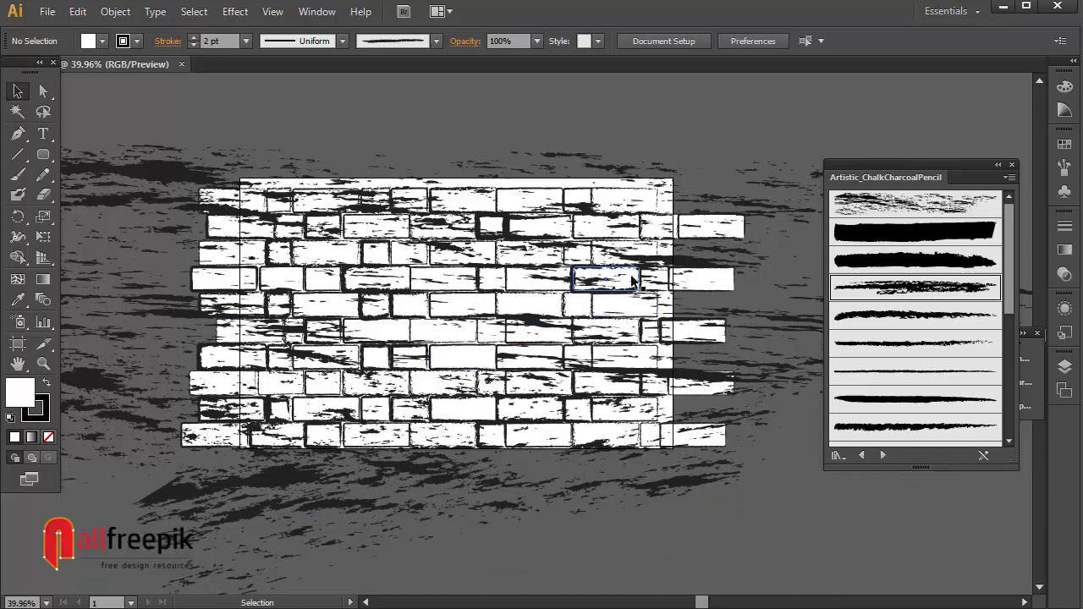
# Step: Bring more bricks in front of the texture: the third in row one, two in row three, the third in row seven, two in row nine
pyautogui.click(630, 273)
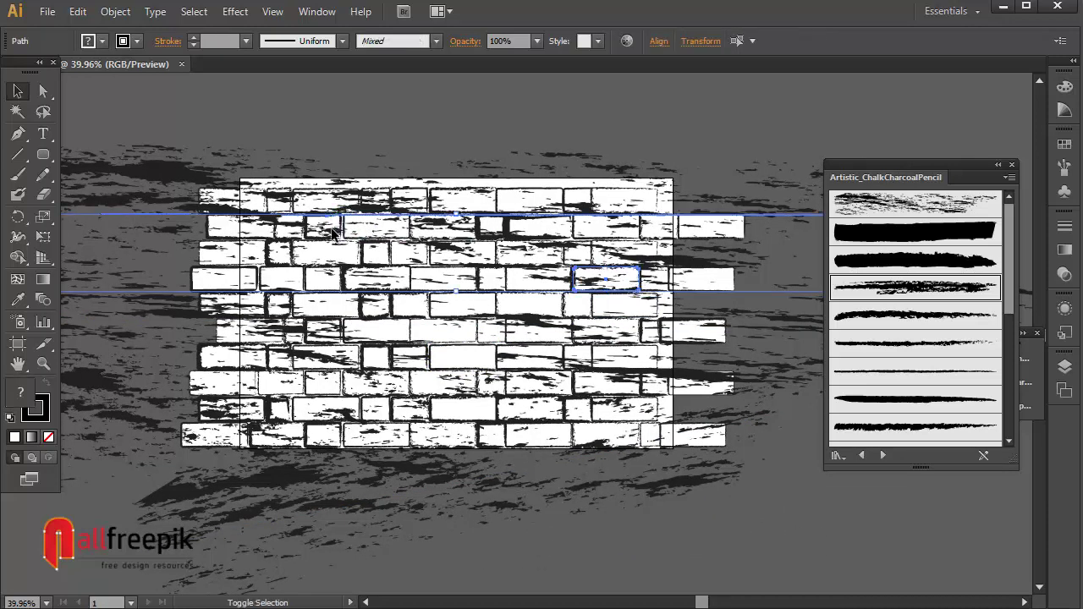
pyautogui.click(330, 245)
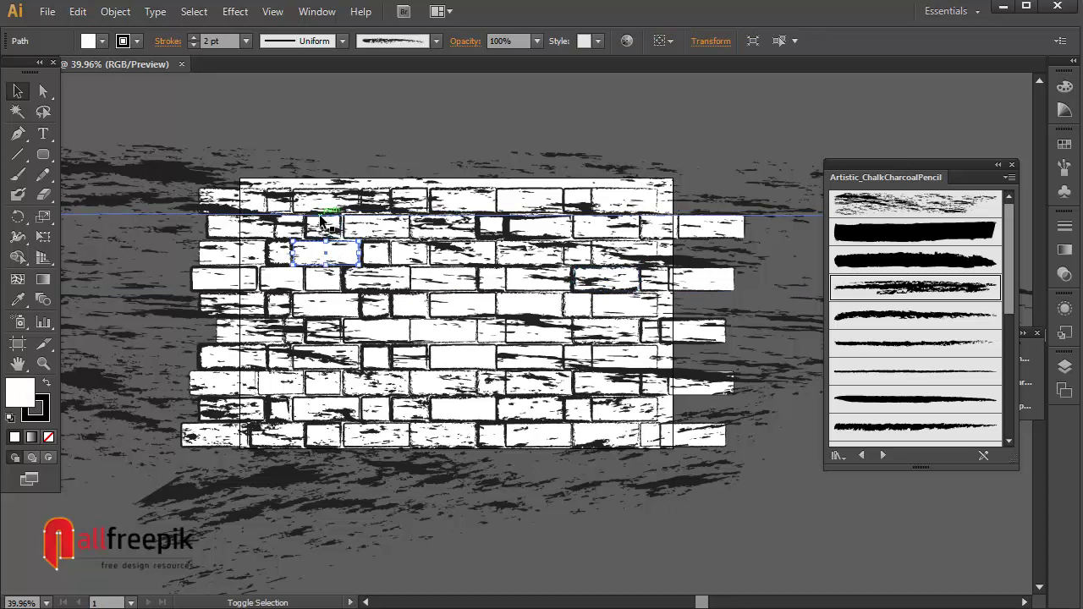
pyautogui.click(312, 191)
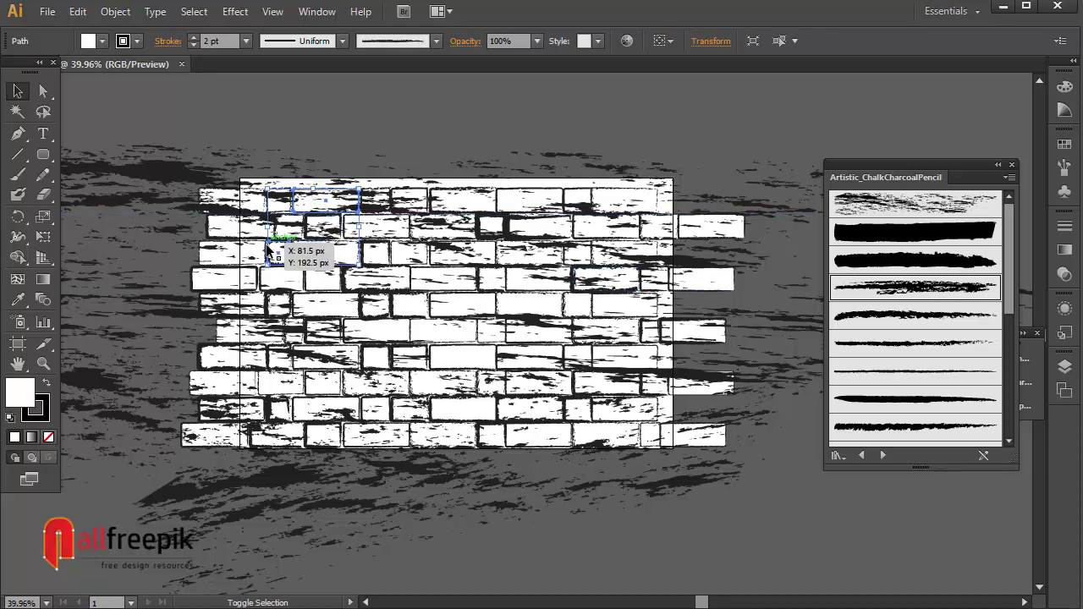
pyautogui.keyDown('shift'); pyautogui.click(271, 248); pyautogui.keyUp('shift')
pyautogui.keyDown('shift'); pyautogui.click(322, 357); pyautogui.keyUp('shift')
pyautogui.keyDown('shift'); pyautogui.click(288, 435); pyautogui.keyUp('shift')
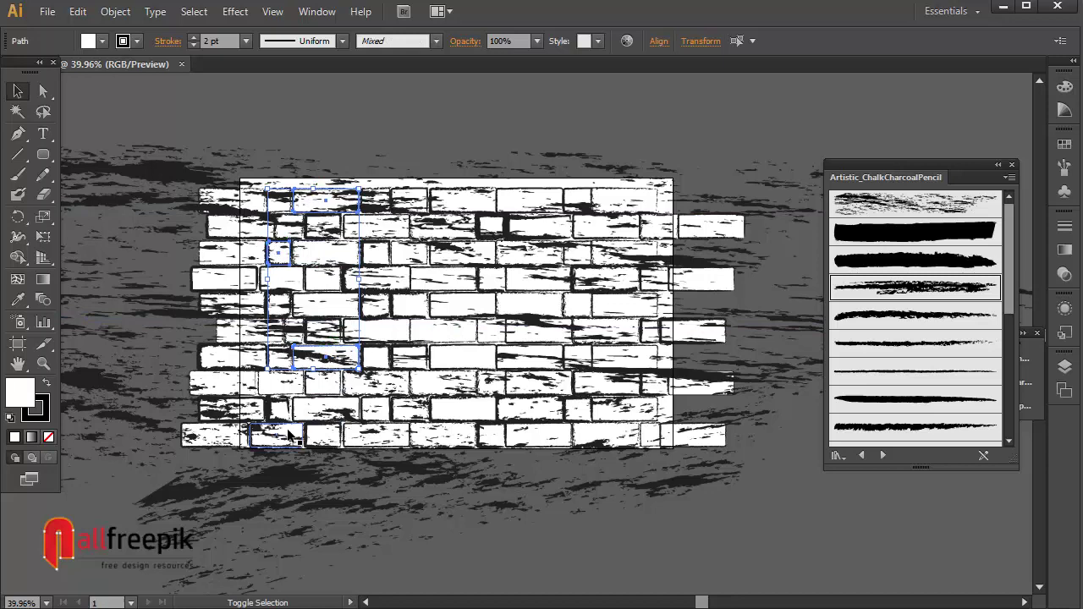
pyautogui.keyDown('shift'); pyautogui.click(640, 406); pyautogui.keyUp('shift')
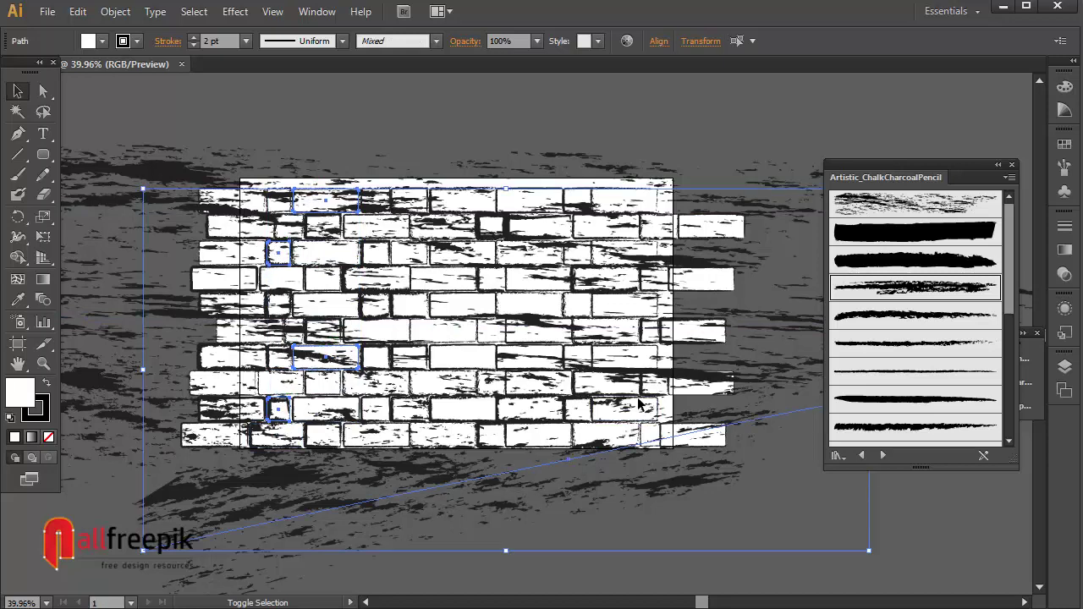
pyautogui.keyDown('shift'); pyautogui.click(639, 400); pyautogui.keyUp('shift')
pyautogui.keyDown('shift'); pyautogui.click(641, 399); pyautogui.keyUp('shift')
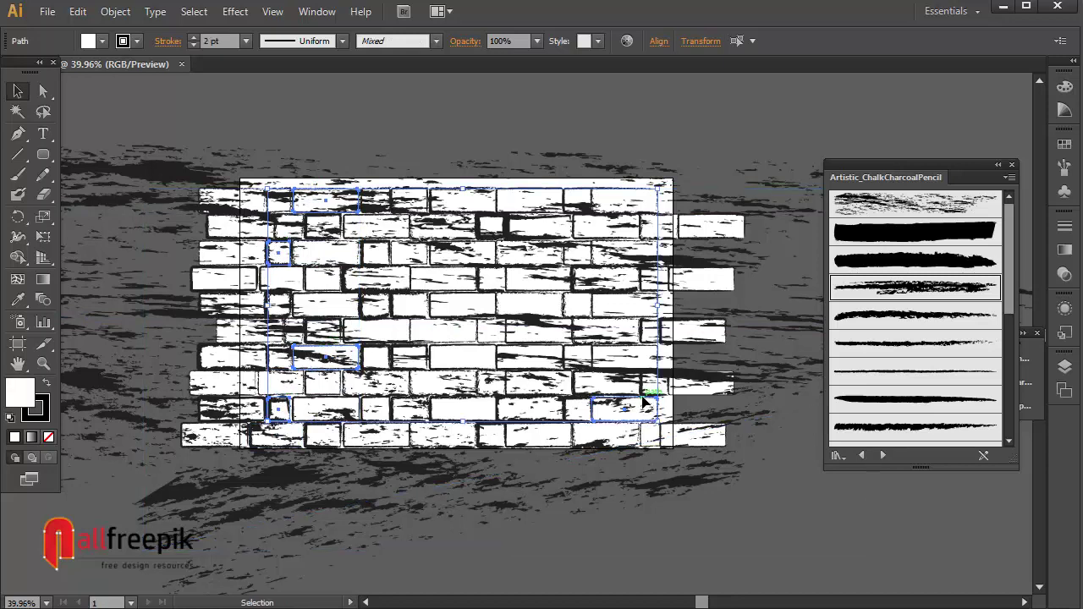
pyautogui.keyDown('shift'); pyautogui.click(541, 245); pyautogui.keyUp('shift')
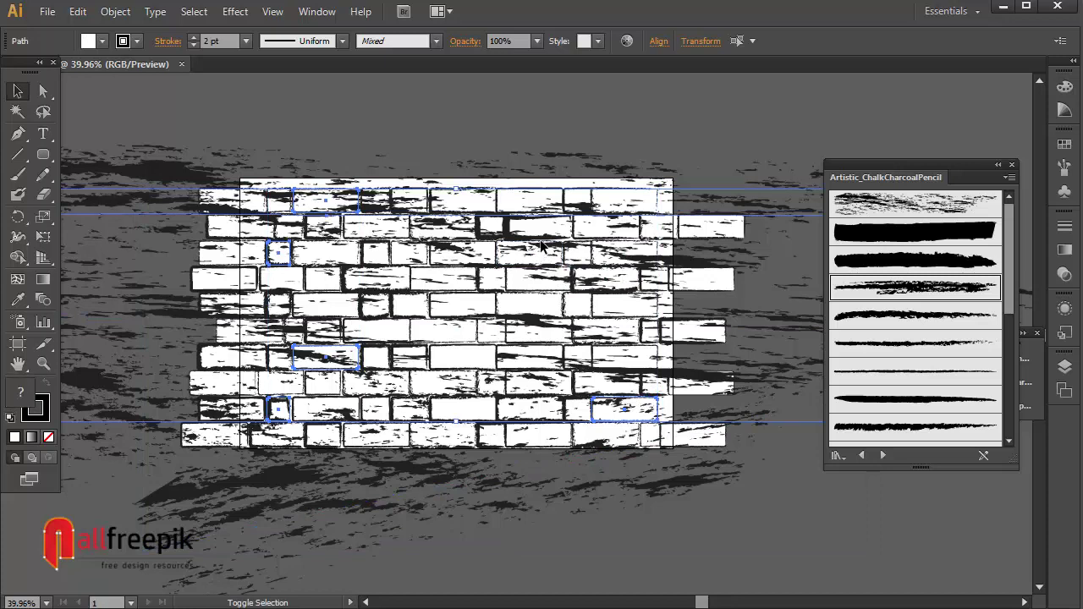
pyautogui.keyDown('shift'); pyautogui.click(542, 246); pyautogui.keyUp('shift')
pyautogui.keyDown('shift'); pyautogui.click(463, 254); pyautogui.keyUp('shift')
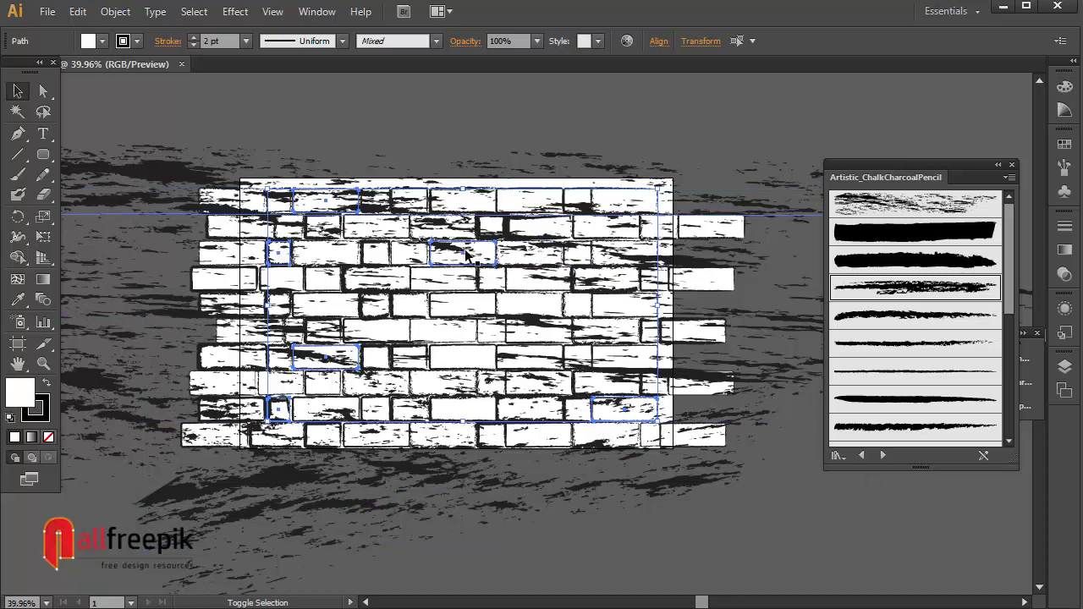
pyautogui.rightClick(466, 253)
pyautogui.moveTo(528, 479)
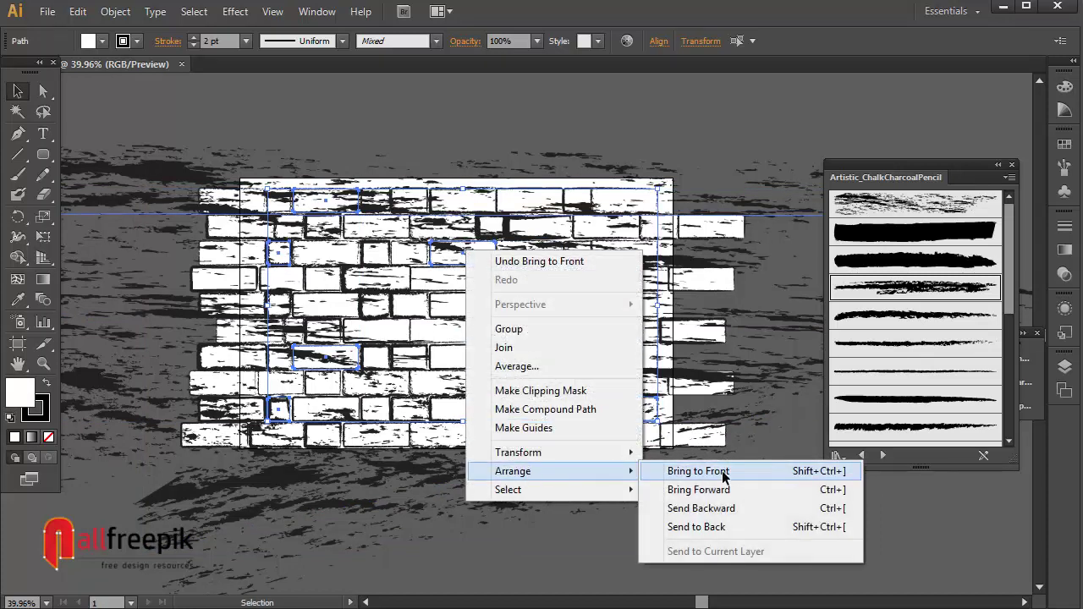
pyautogui.click(716, 476)
pyautogui.click(832, 524)
pyautogui.moveTo(832, 518); pyautogui.dragTo(791, 514)
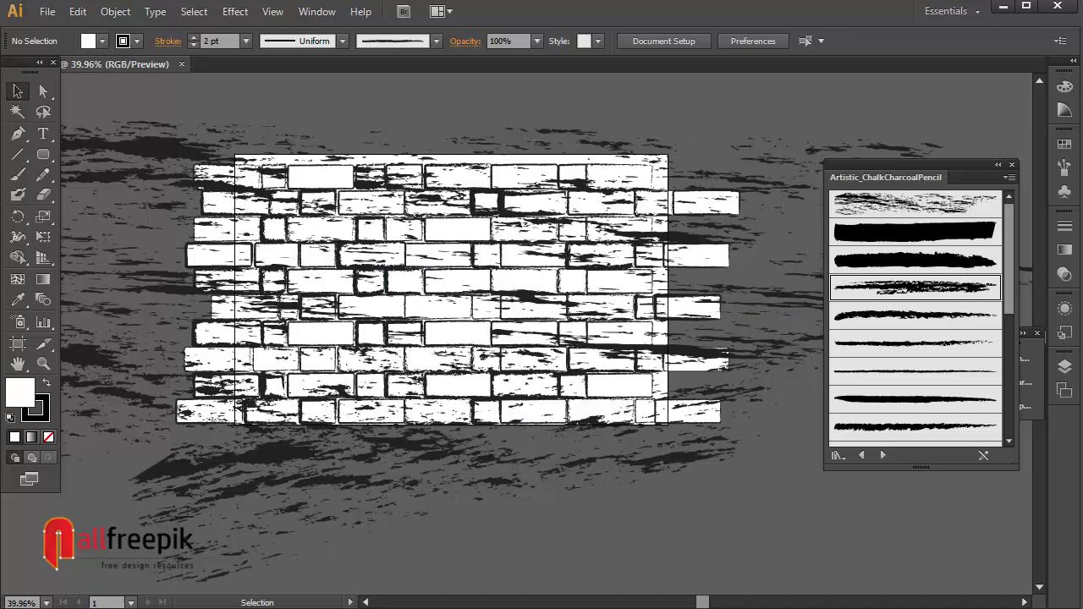
# Step: Draw a horizontal line across the wall just below the fourth row and apply the thin rough charcoal brush to it
pyautogui.click(18, 155)
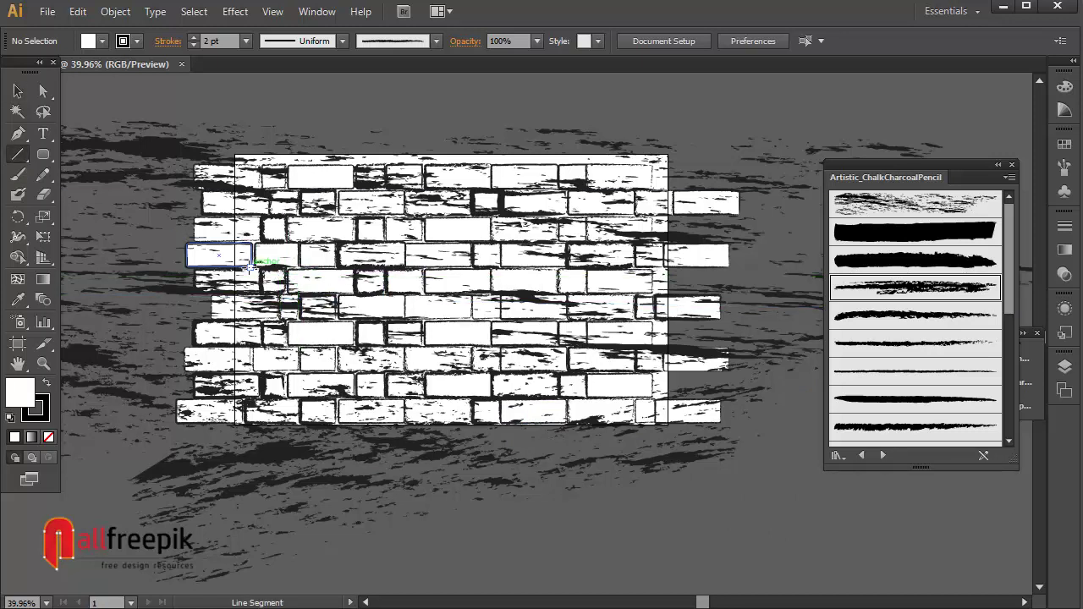
pyautogui.moveTo(245, 267); pyautogui.dragTo(622, 269)
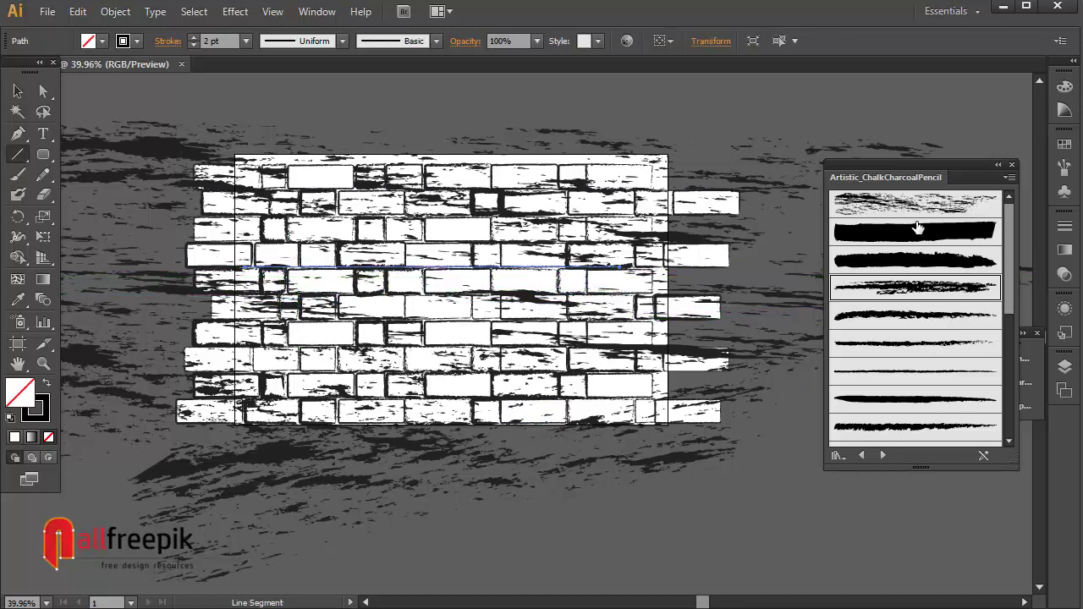
pyautogui.click(919, 207)
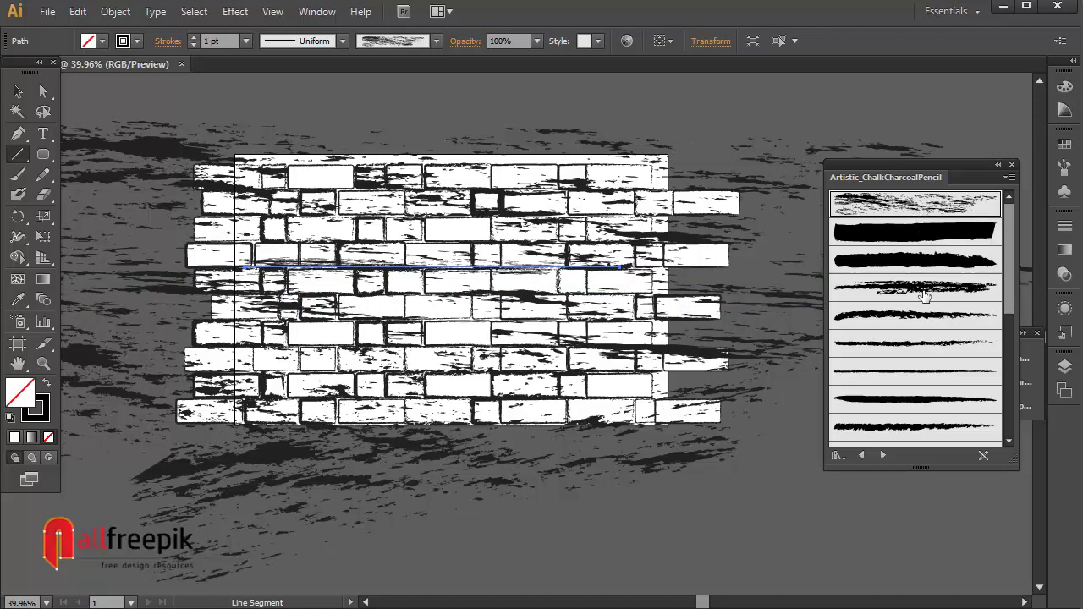
pyautogui.click(930, 348)
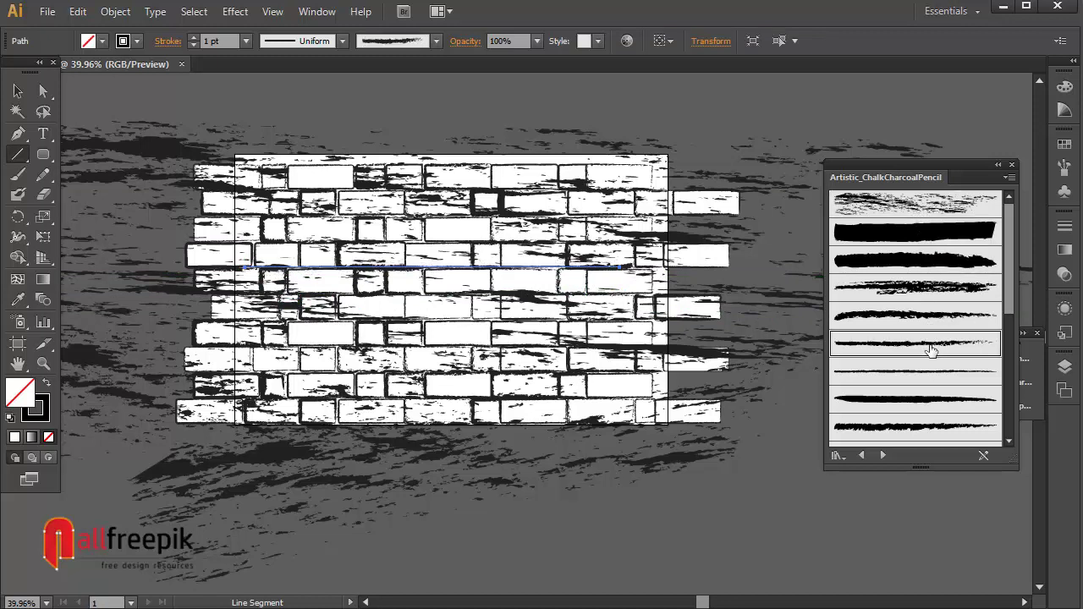
# Step: Copy the thin brush line to the gap below the fifth row and to the gap below the top row
pyautogui.click(18, 90)
pyautogui.click(643, 125)
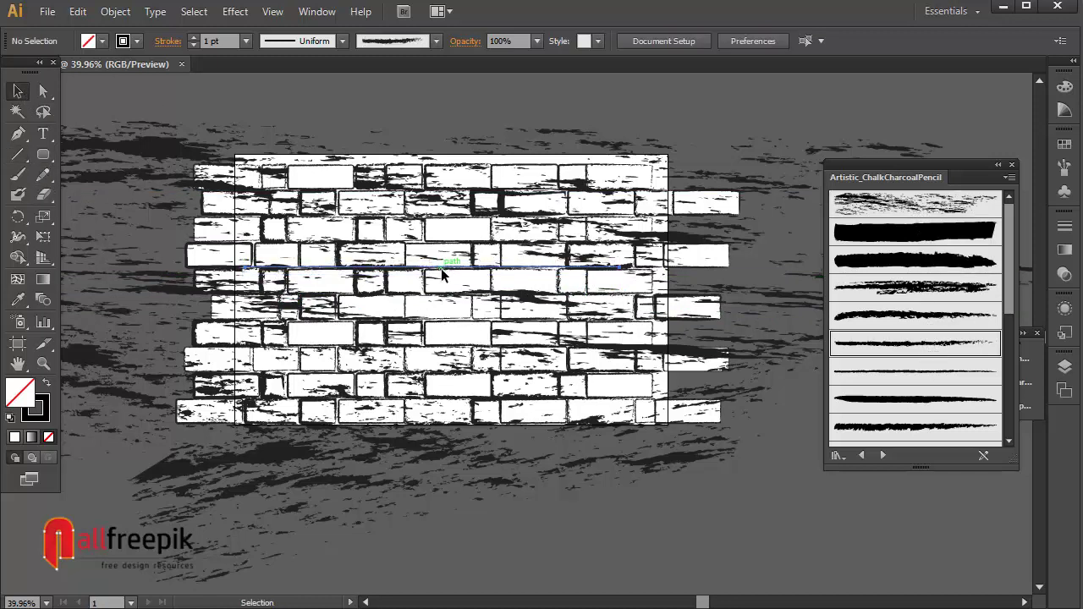
pyautogui.moveTo(441, 272); pyautogui.dragTo(520, 301)
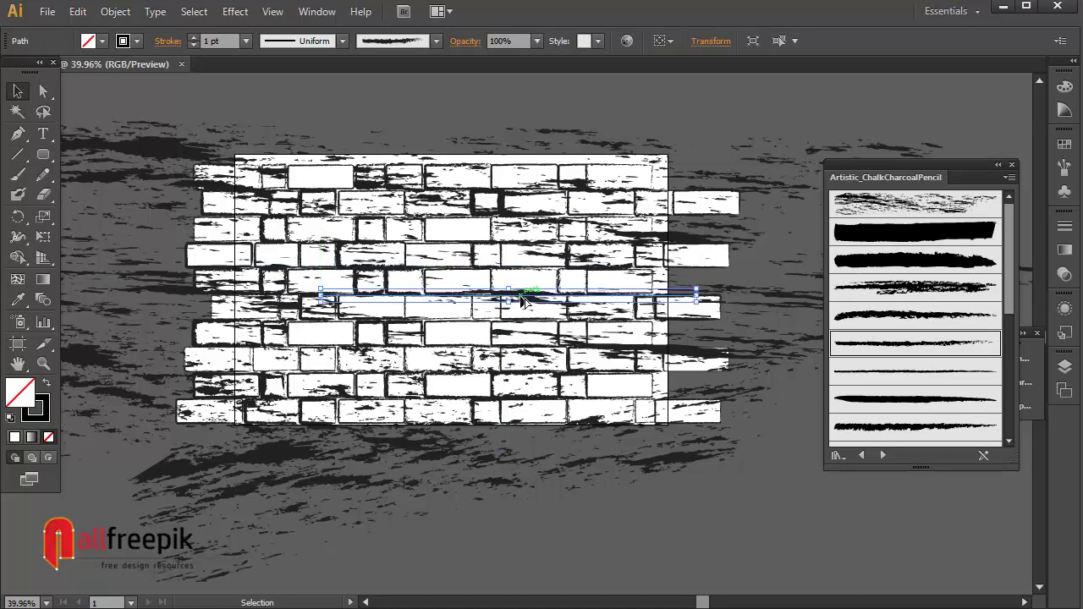
pyautogui.click(768, 152)
pyautogui.moveTo(651, 295); pyautogui.dragTo(634, 183)
pyautogui.click(734, 528)
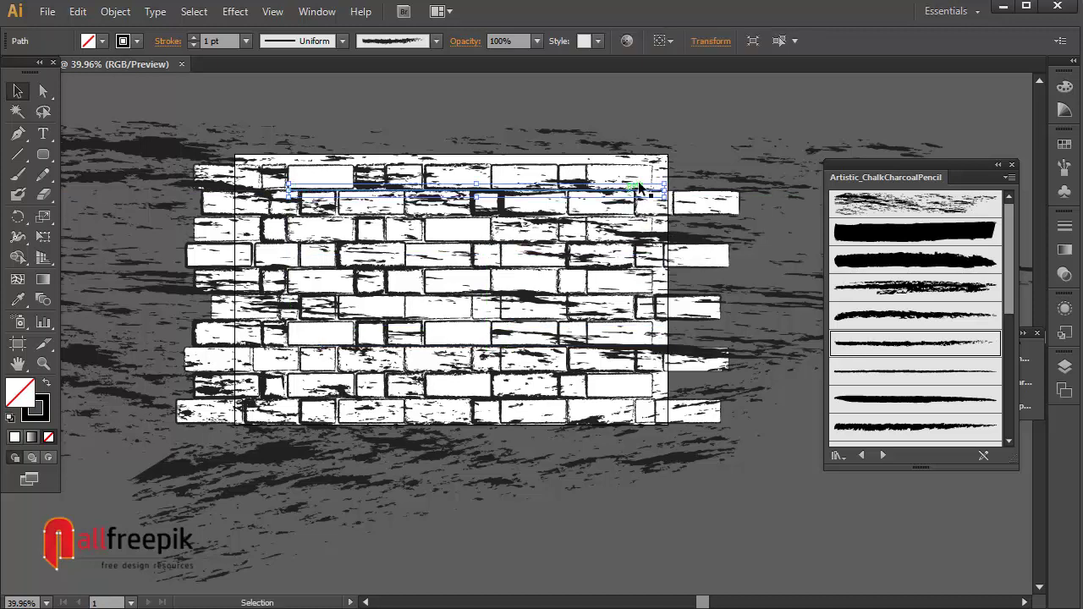
# Step: Set the stroke weight of the brush line below the top row to 2 pt
pyautogui.click(627, 132)
pyautogui.click(619, 191)
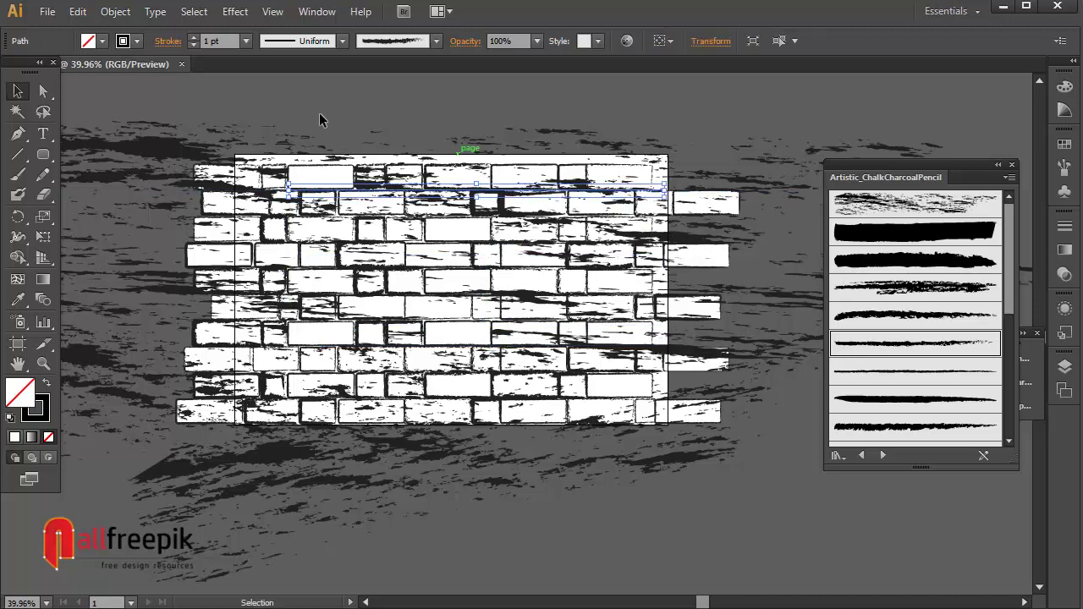
pyautogui.click(193, 36)
pyautogui.click(733, 127)
pyautogui.press('space')
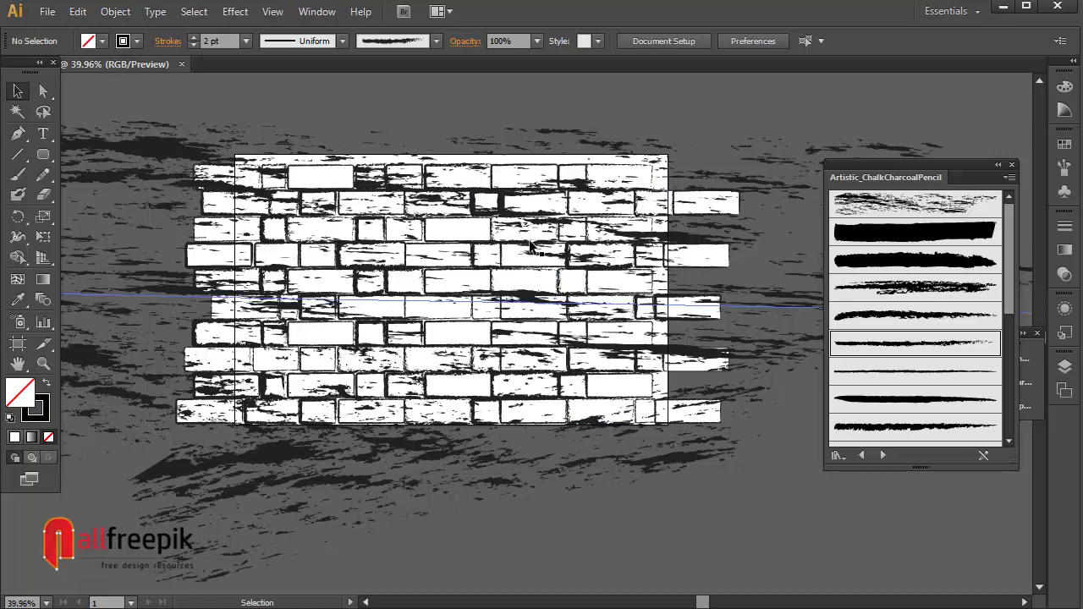
# Step: Bring five bricks and the line below row four to the front: one brick each in rows one, two and seven, two in row ten
pyautogui.click(489, 201)
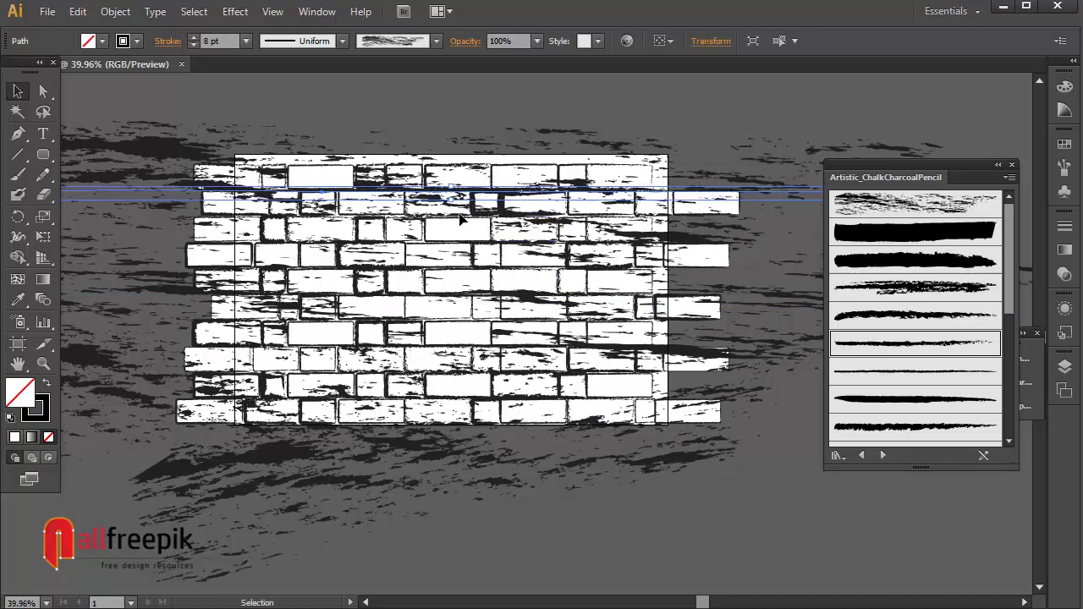
pyautogui.click(436, 213)
pyautogui.keyDown('shift'); pyautogui.click(370, 193); pyautogui.keyUp('shift')
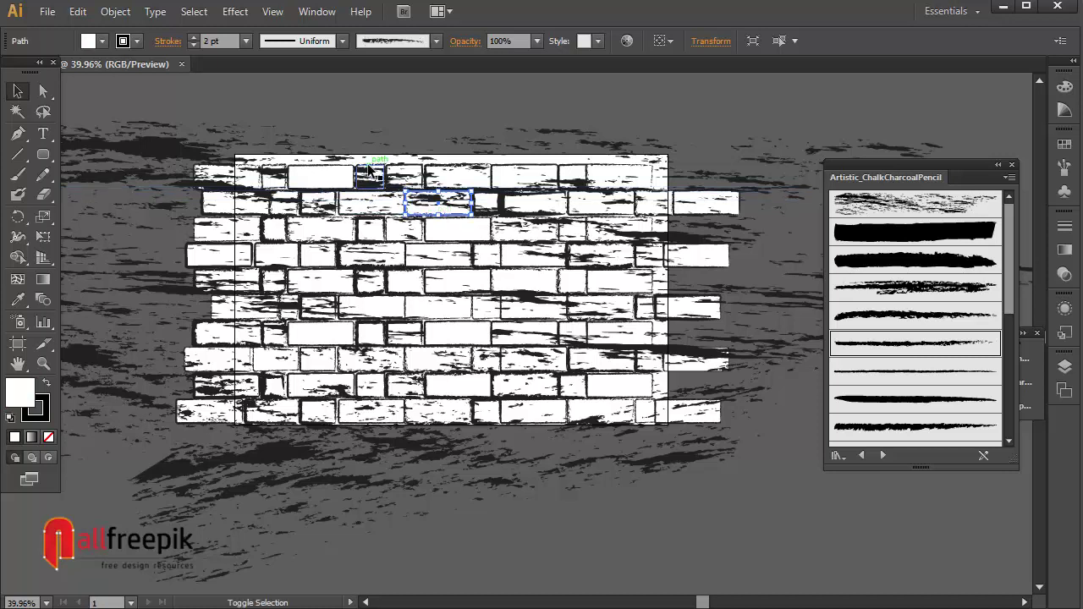
pyautogui.keyDown('shift'); pyautogui.click(275, 268); pyautogui.keyUp('shift')
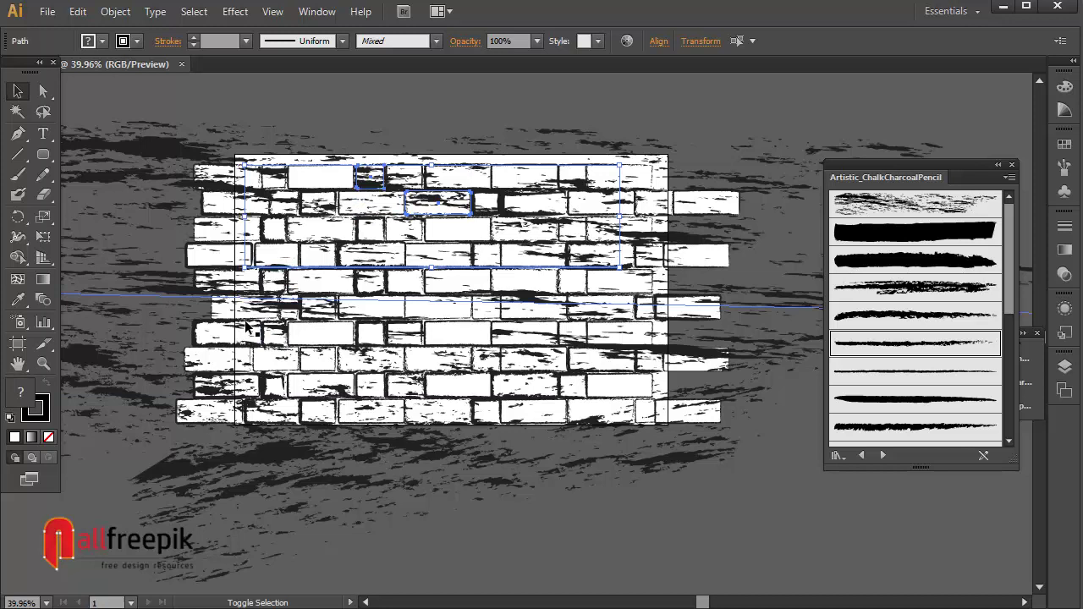
pyautogui.keyDown('shift'); pyautogui.click(188, 337); pyautogui.keyUp('shift')
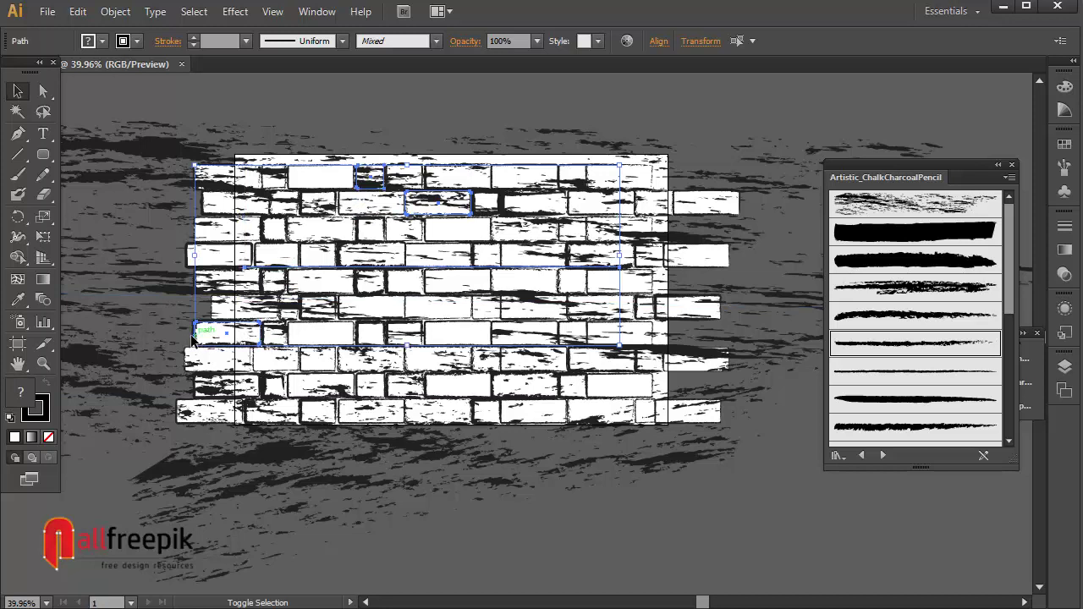
pyautogui.keyDown('shift'); pyautogui.click(645, 408); pyautogui.keyUp('shift')
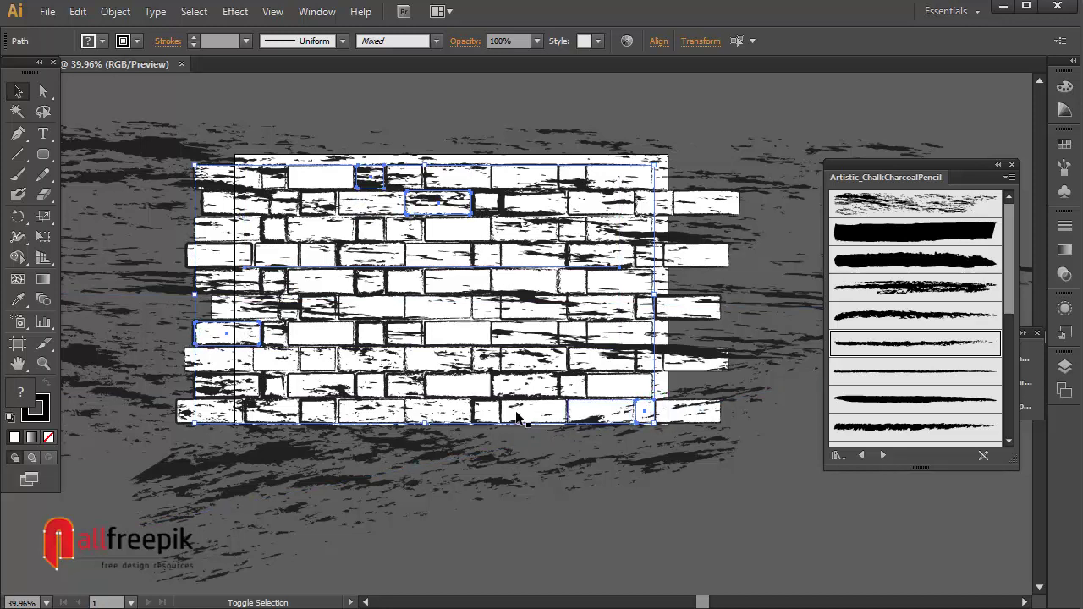
pyautogui.rightClick(385, 407)
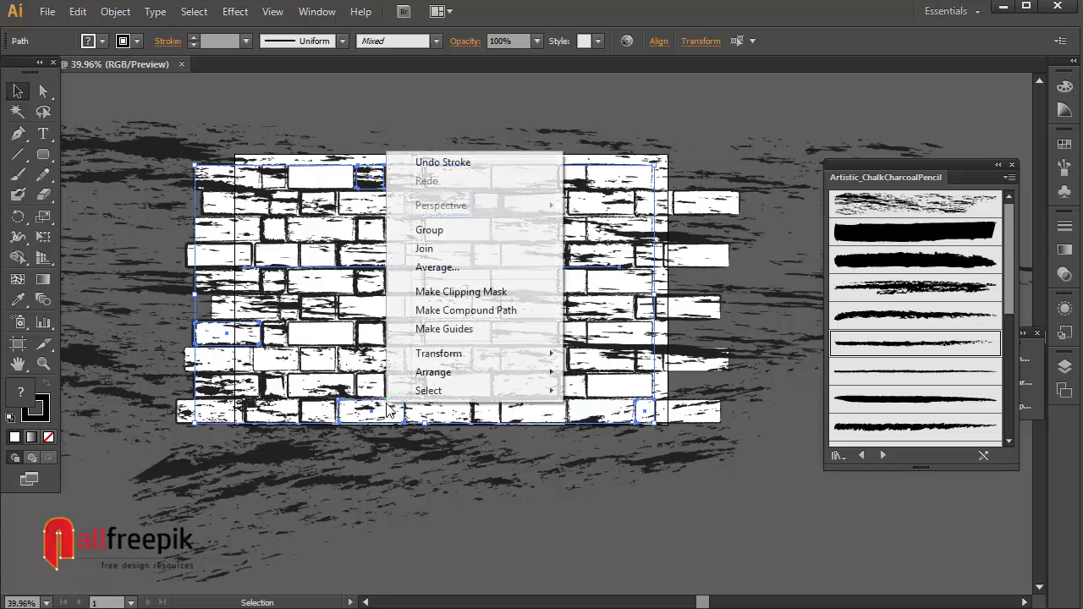
pyautogui.moveTo(437, 375)
pyautogui.click(641, 375)
pyautogui.click(755, 514)
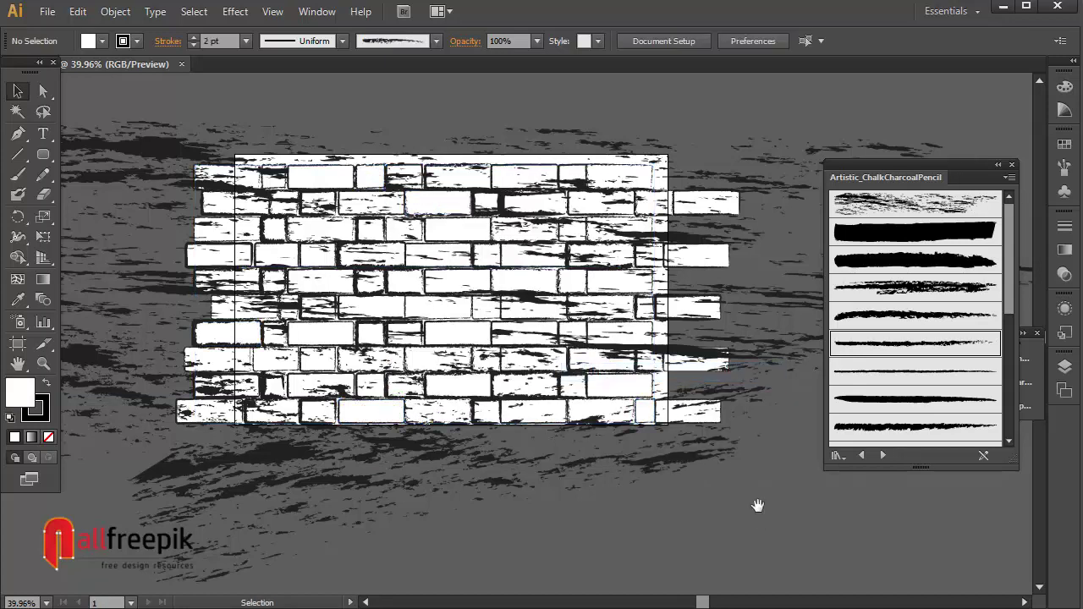
# Step: Bring the last brick in the third row to the front of the texture
pyautogui.moveTo(763, 506); pyautogui.dragTo(739, 510)
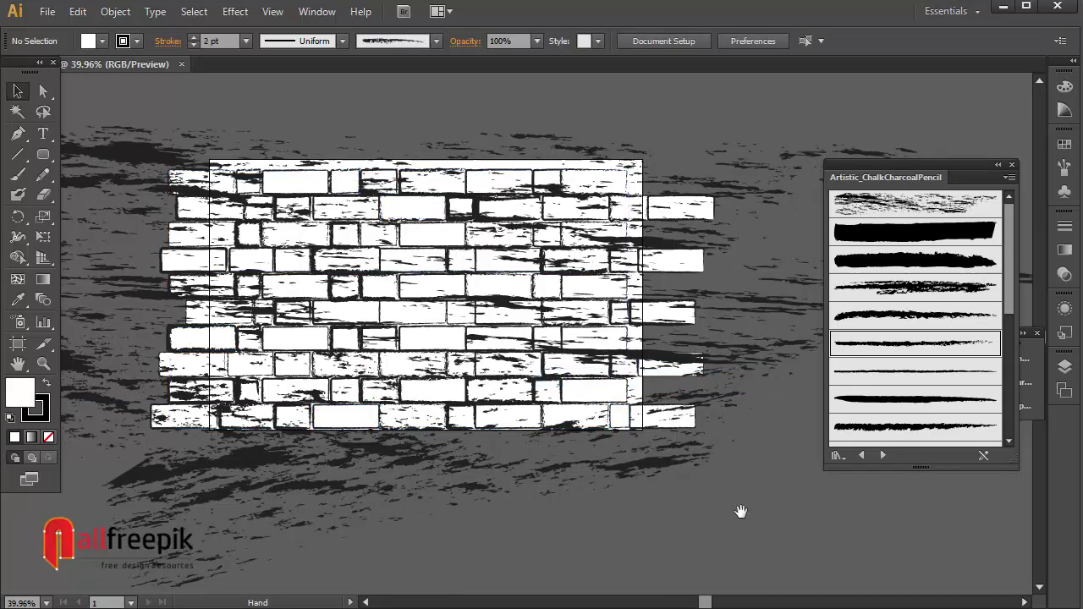
pyautogui.click(595, 232)
pyautogui.rightClick(595, 233)
pyautogui.moveTo(674, 473)
pyautogui.click(835, 463)
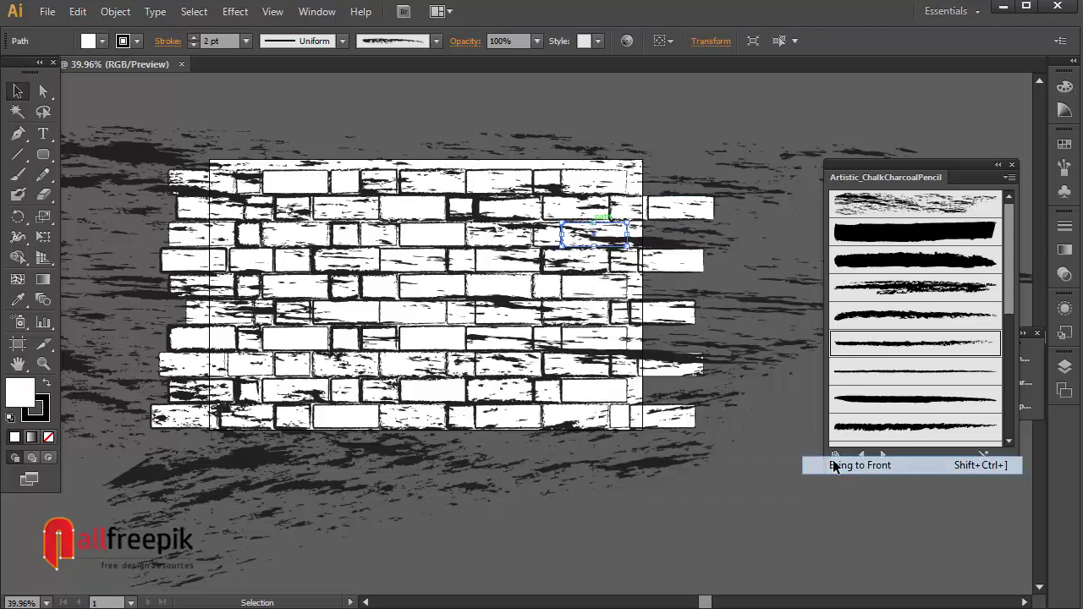
pyautogui.click(777, 539)
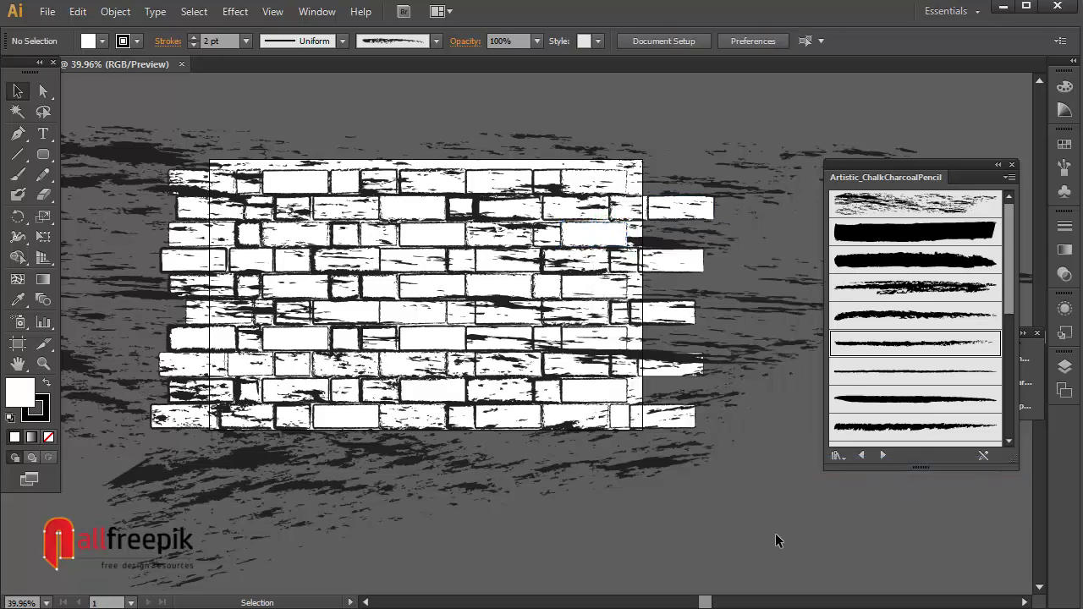
# Step: Bring the narrow brick beside the last brick of the third row to the front
pyautogui.click(535, 239)
pyautogui.rightClick(535, 239)
pyautogui.moveTo(623, 461)
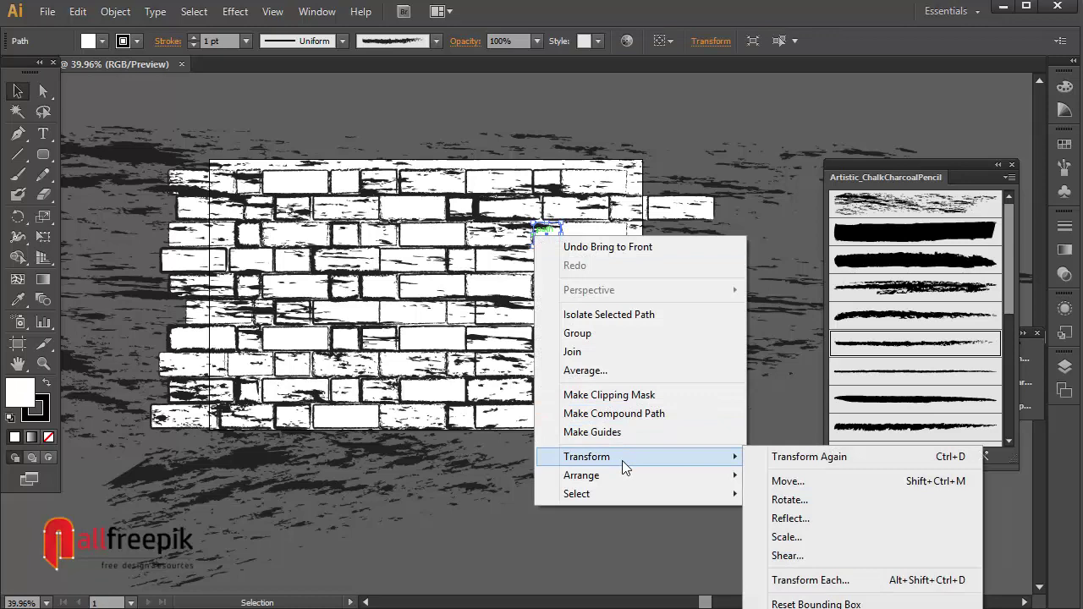
pyautogui.moveTo(660, 475)
pyautogui.click(756, 477)
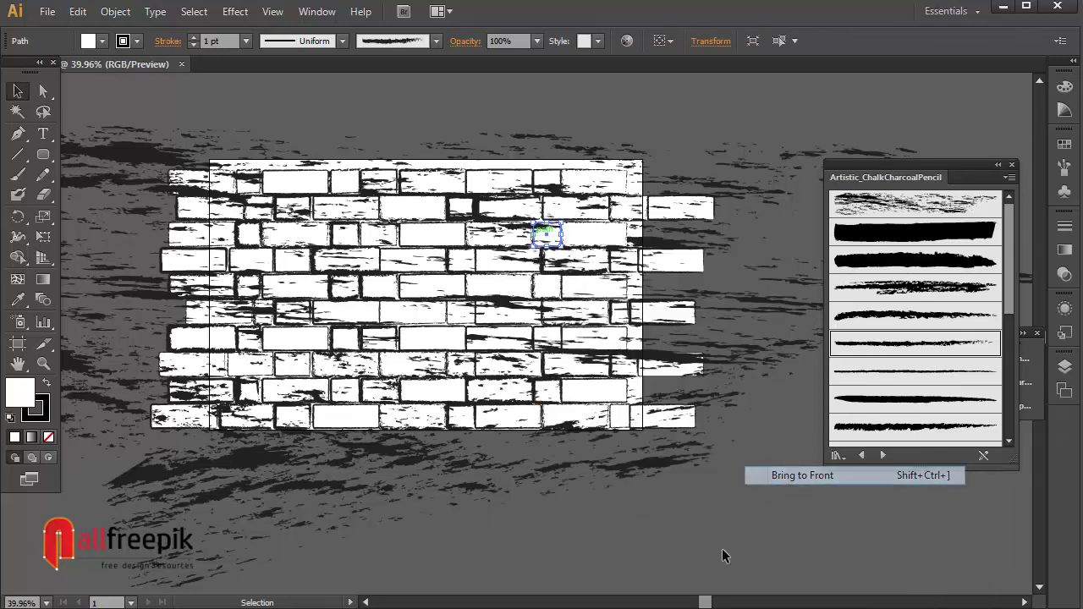
pyautogui.click(716, 566)
# Step: Bring the second and sixth bricks of row eight, the third of row two and the second of row six to the front
pyautogui.moveTo(650, 524); pyautogui.dragTo(711, 515)
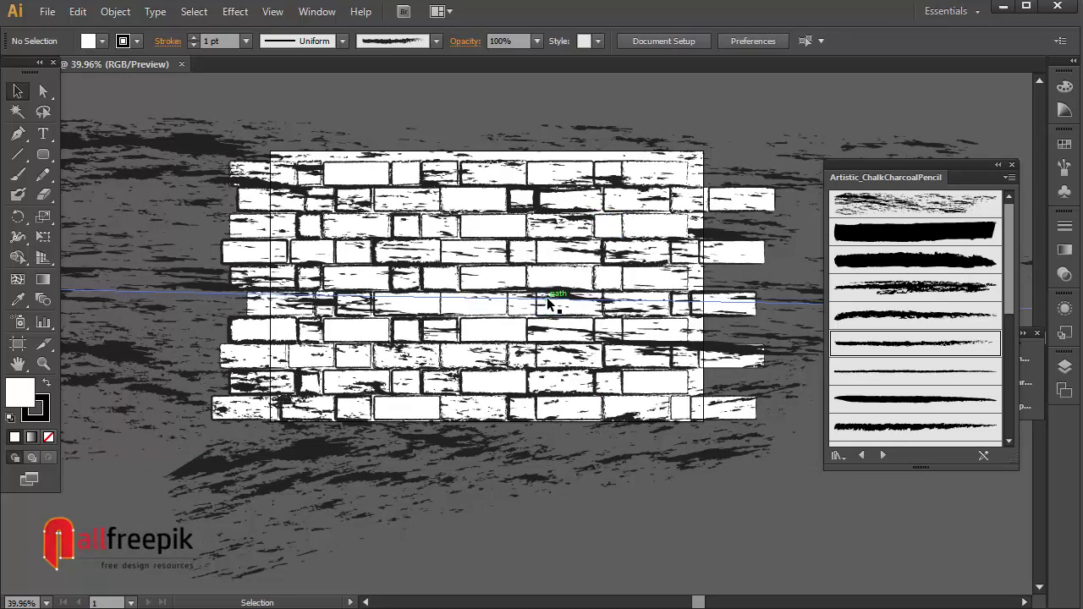
pyautogui.click(522, 355)
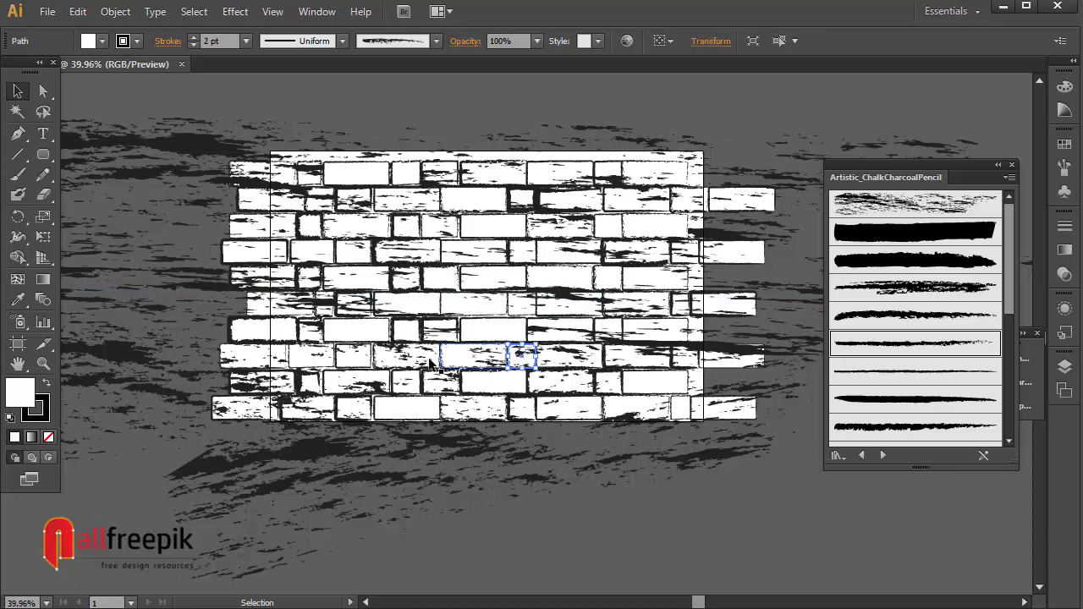
pyautogui.keyDown('shift'); pyautogui.click(298, 366); pyautogui.keyUp('shift')
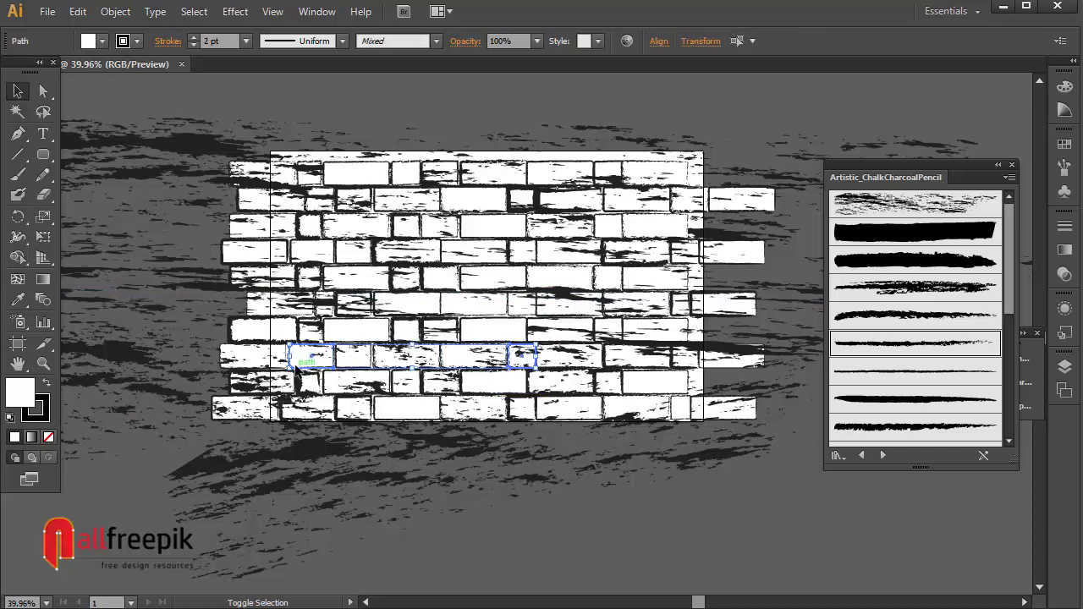
pyautogui.keyDown('shift'); pyautogui.click(340, 194); pyautogui.keyUp('shift')
pyautogui.keyDown('shift'); pyautogui.click(362, 193); pyautogui.keyUp('shift')
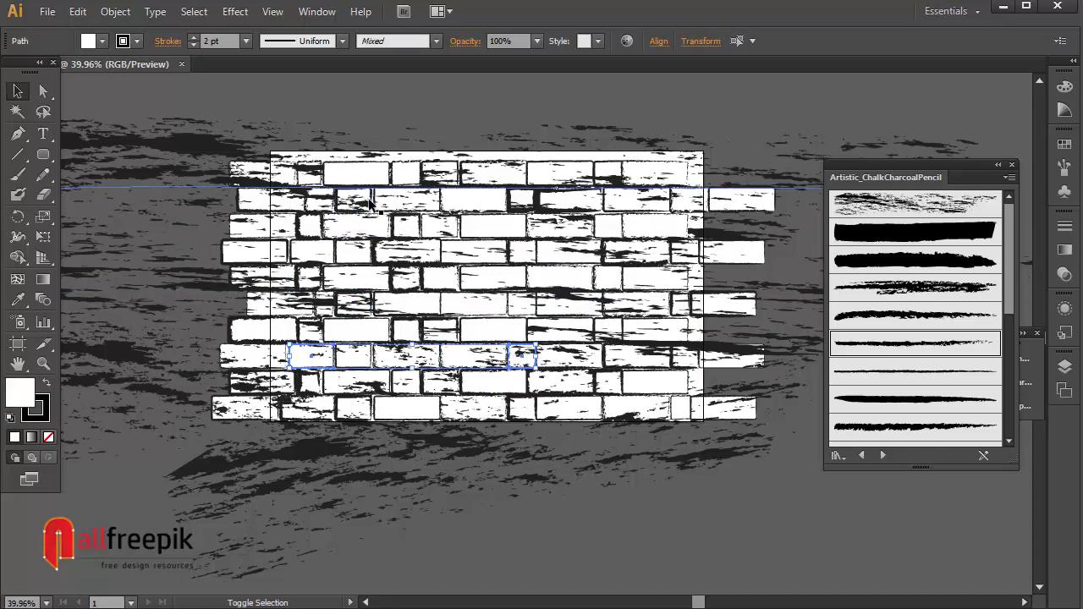
pyautogui.keyDown('shift'); pyautogui.click(366, 201); pyautogui.keyUp('shift')
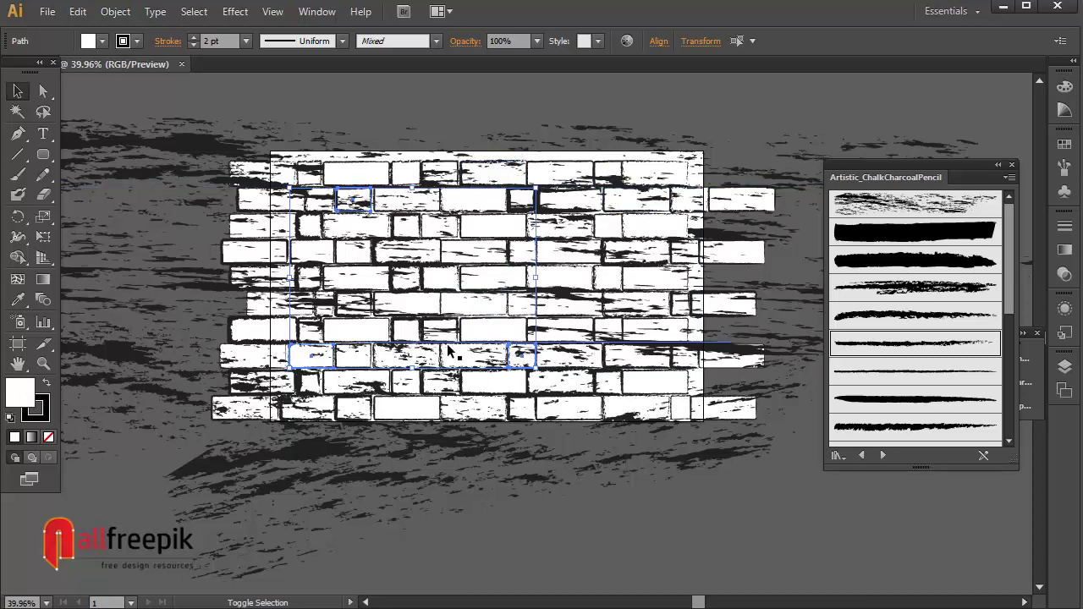
pyautogui.rightClick(330, 316)
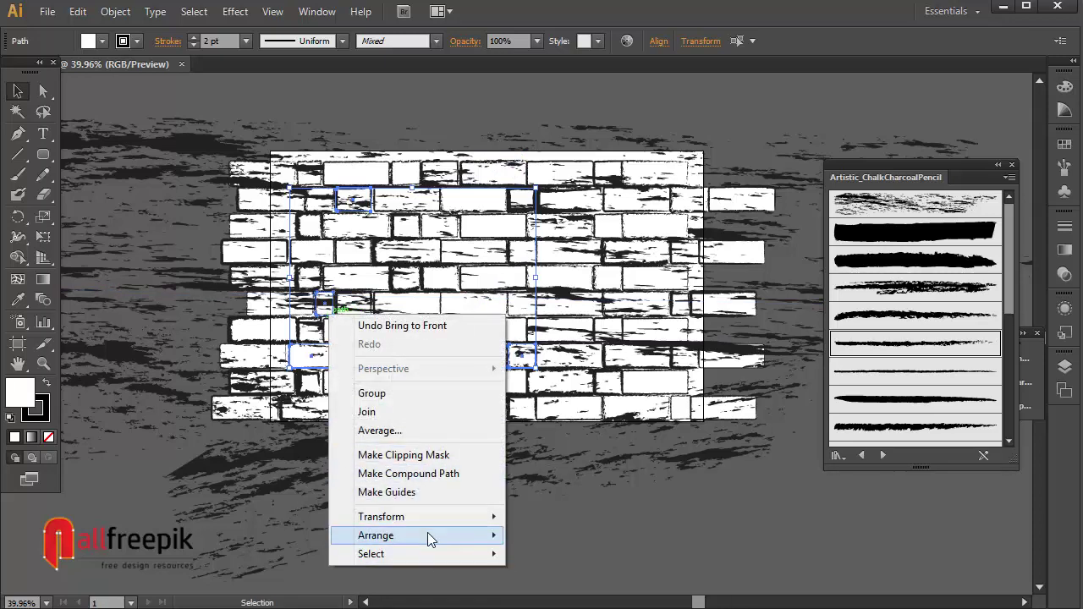
pyautogui.moveTo(387, 535)
pyautogui.click(580, 561)
pyautogui.click(787, 557)
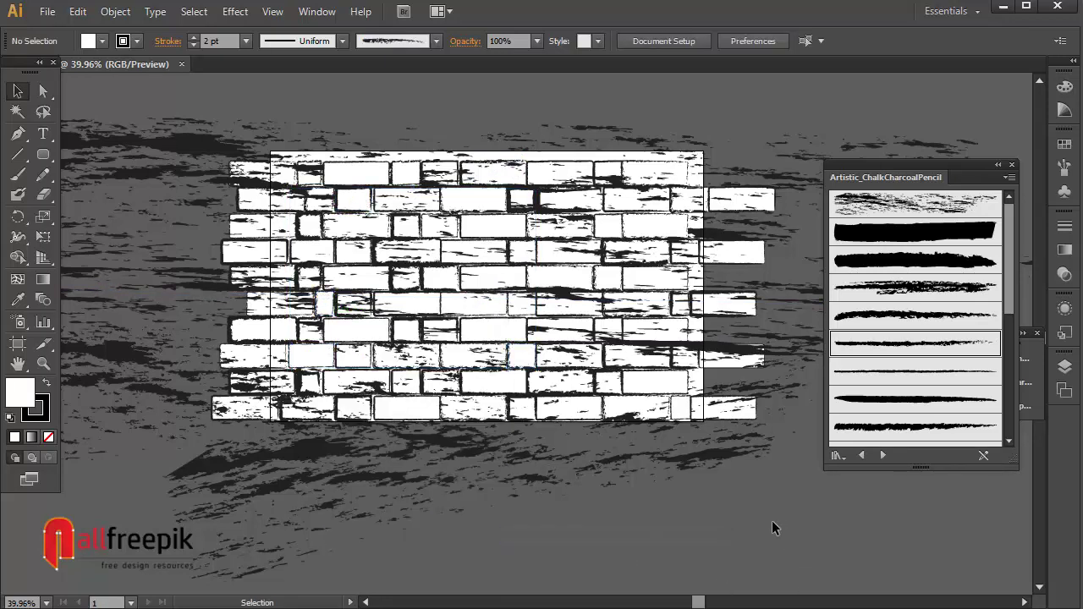
# Step: Bring the third-from-last brick in the sixth row to the front of the texture
pyautogui.moveTo(776, 429); pyautogui.dragTo(713, 418)
pyautogui.rightClick(578, 292)
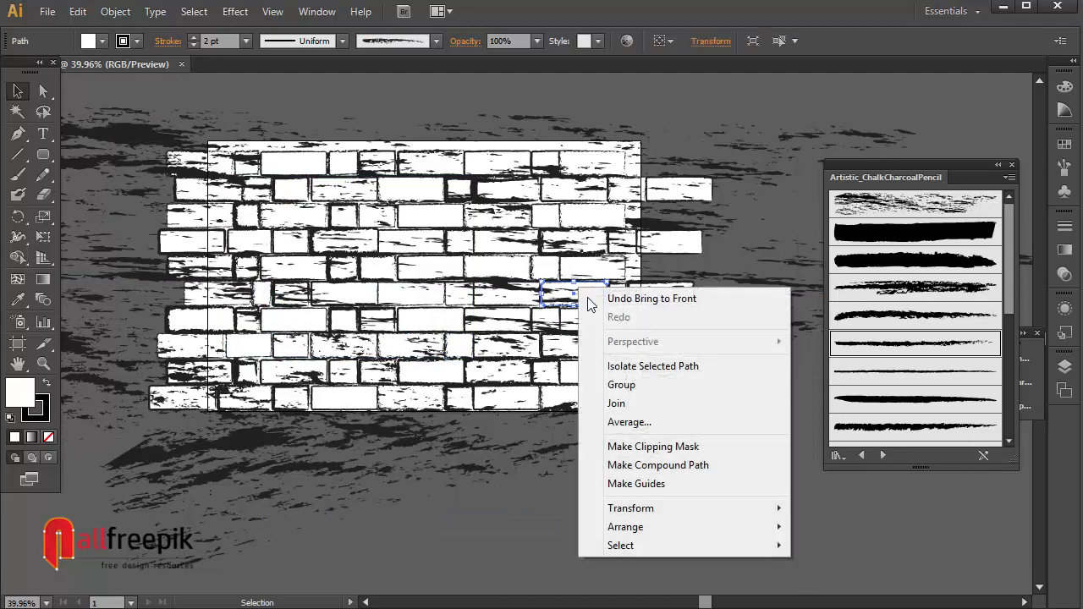
pyautogui.moveTo(669, 526)
pyautogui.click(834, 528)
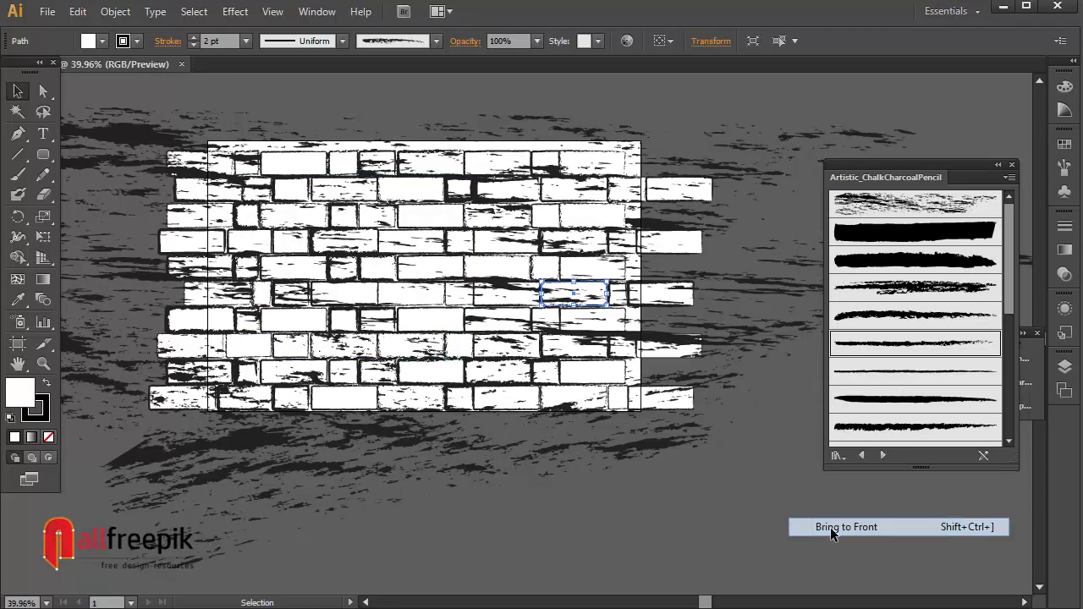
pyautogui.click(590, 516)
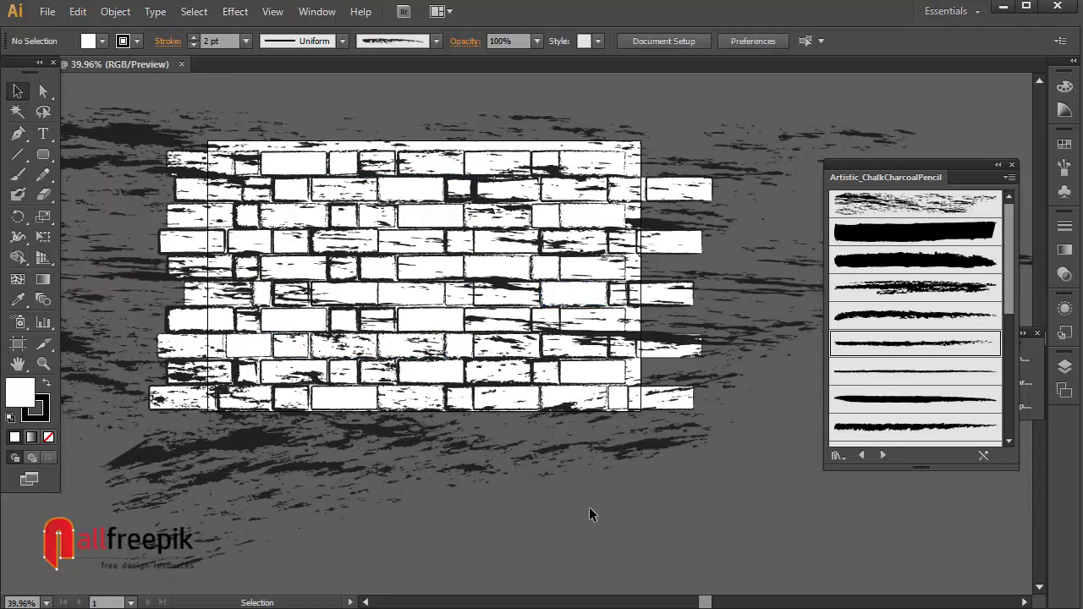
# Step: Paint two strokes along the joint between rows nine and ten: a rough charcoal one near the end and a thin one nearer the start
pyautogui.click(18, 177)
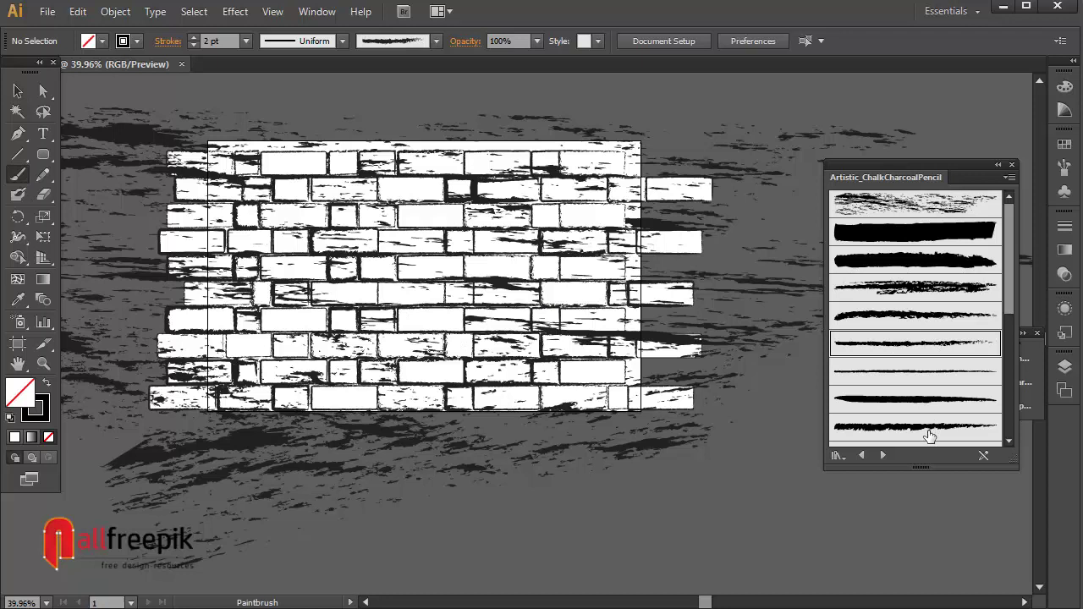
pyautogui.click(926, 427)
pyautogui.moveTo(533, 383); pyautogui.dragTo(629, 383)
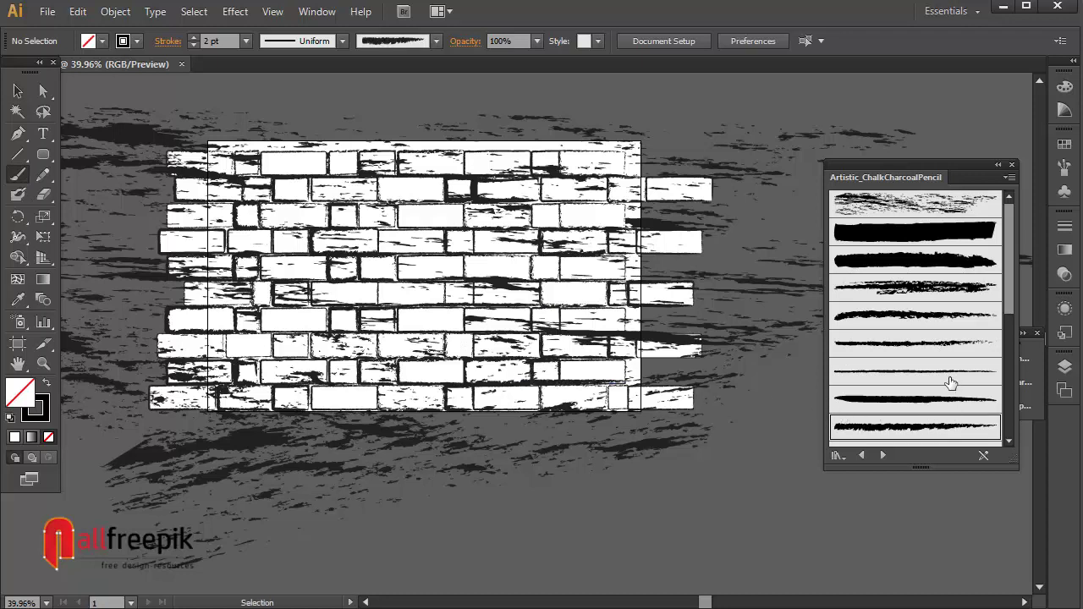
pyautogui.click(950, 377)
pyautogui.moveTo(308, 385); pyautogui.dragTo(389, 387)
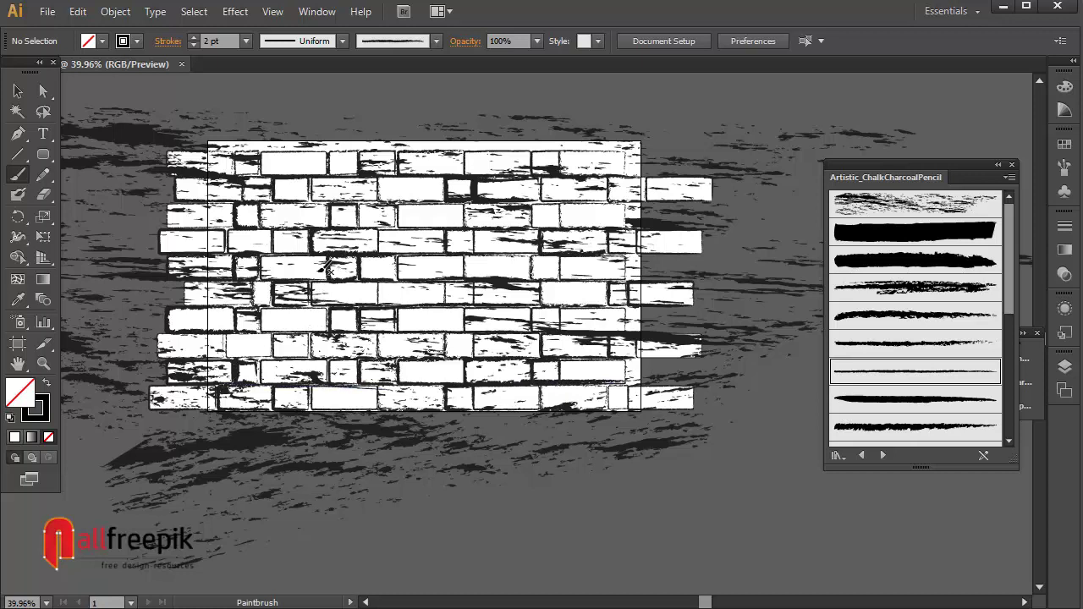
# Step: Bring the first bricks of the first and fifth rows to the front of the texture
pyautogui.click(17, 91)
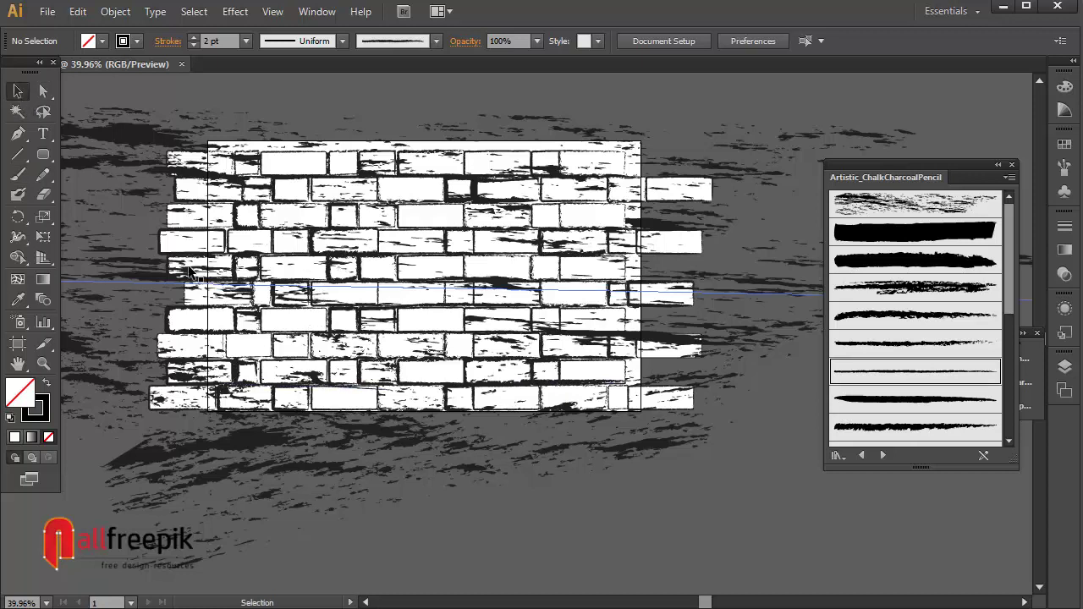
pyautogui.click(188, 269)
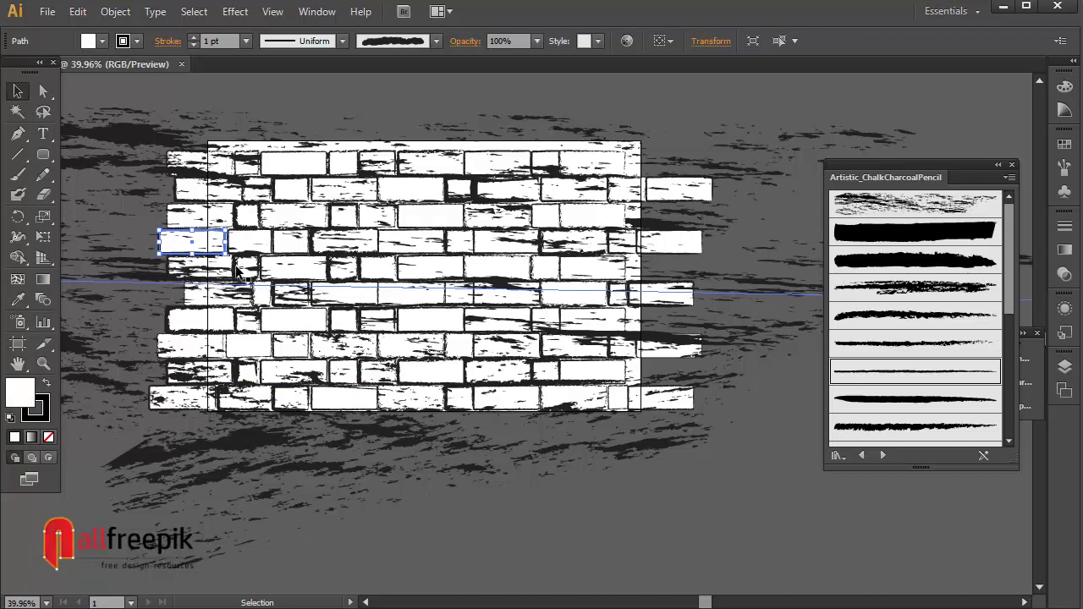
pyautogui.click(231, 276)
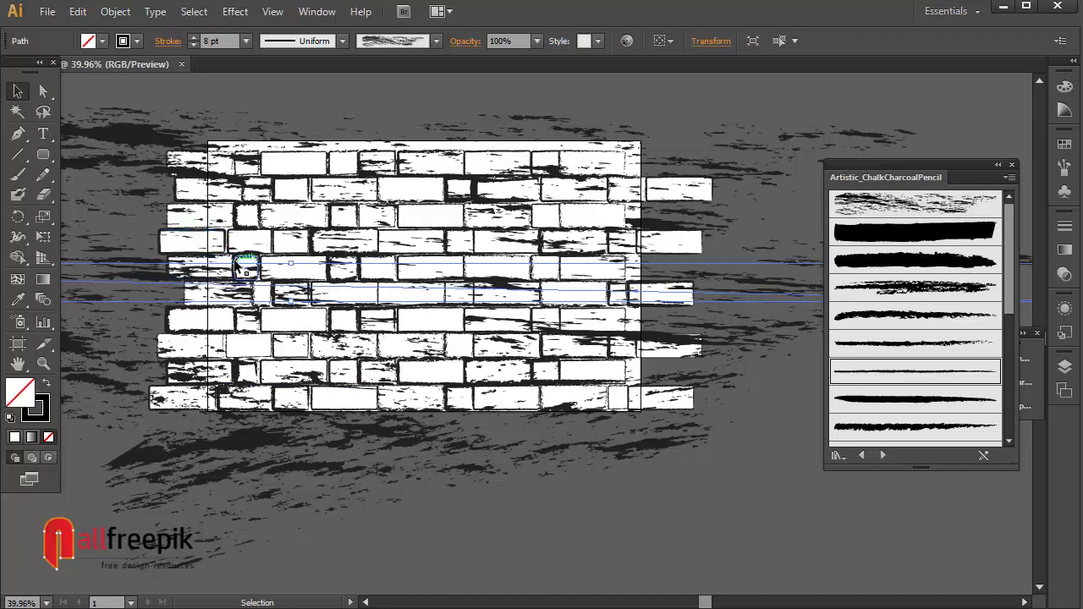
pyautogui.click(240, 254)
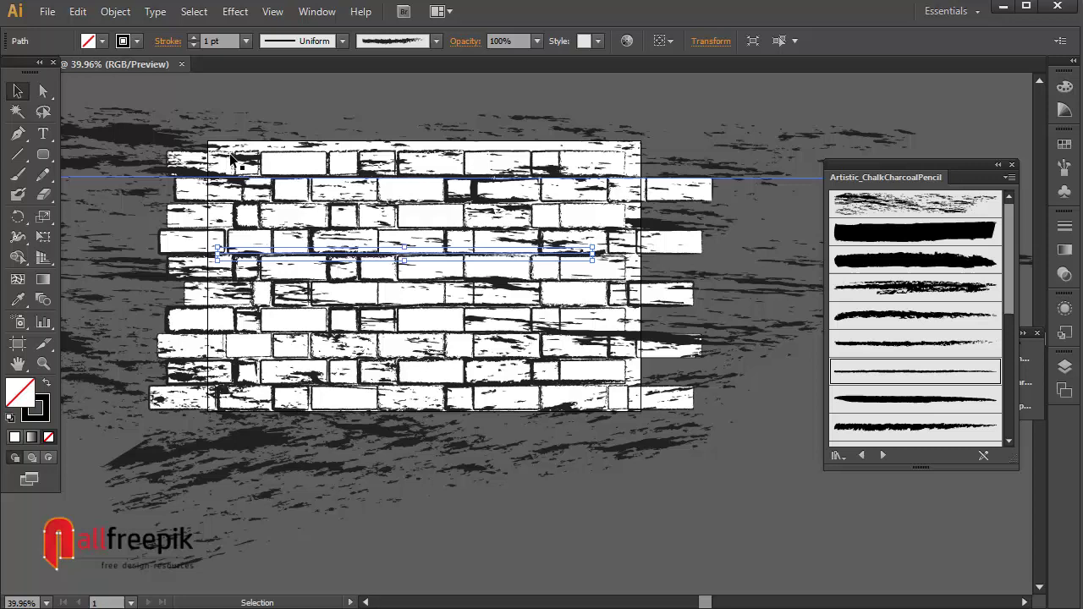
pyautogui.click(182, 160)
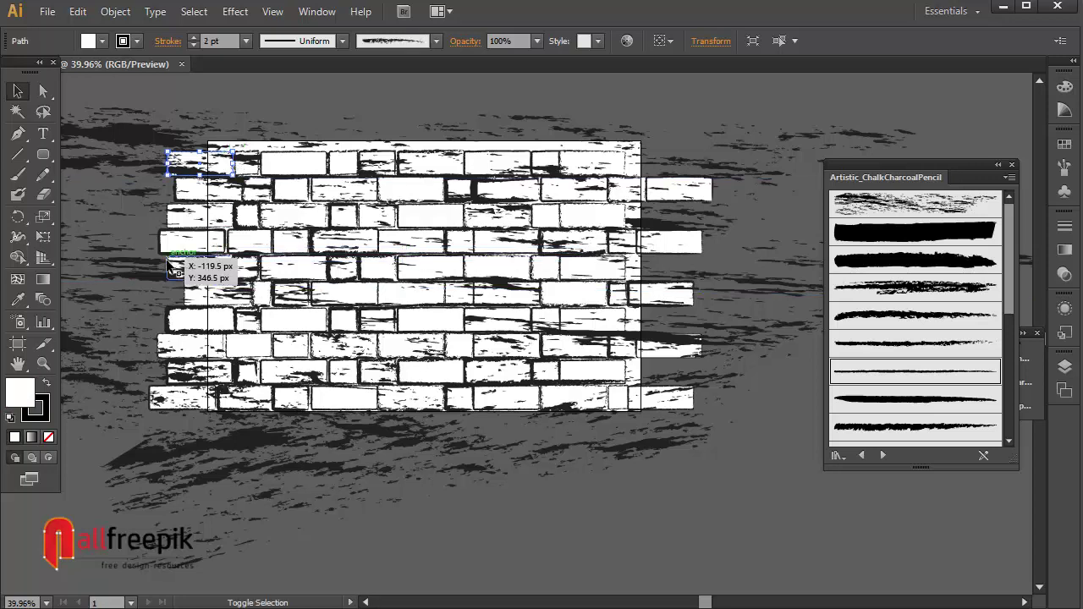
pyautogui.keyDown('shift'); pyautogui.click(188, 268); pyautogui.keyUp('shift')
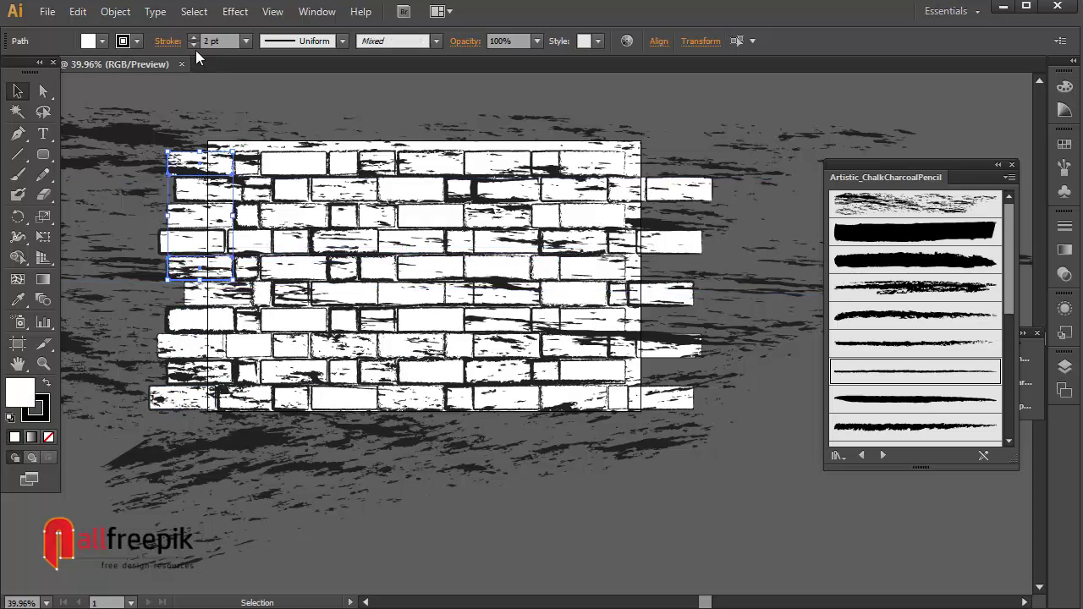
pyautogui.click(115, 11)
pyautogui.moveTo(180, 56)
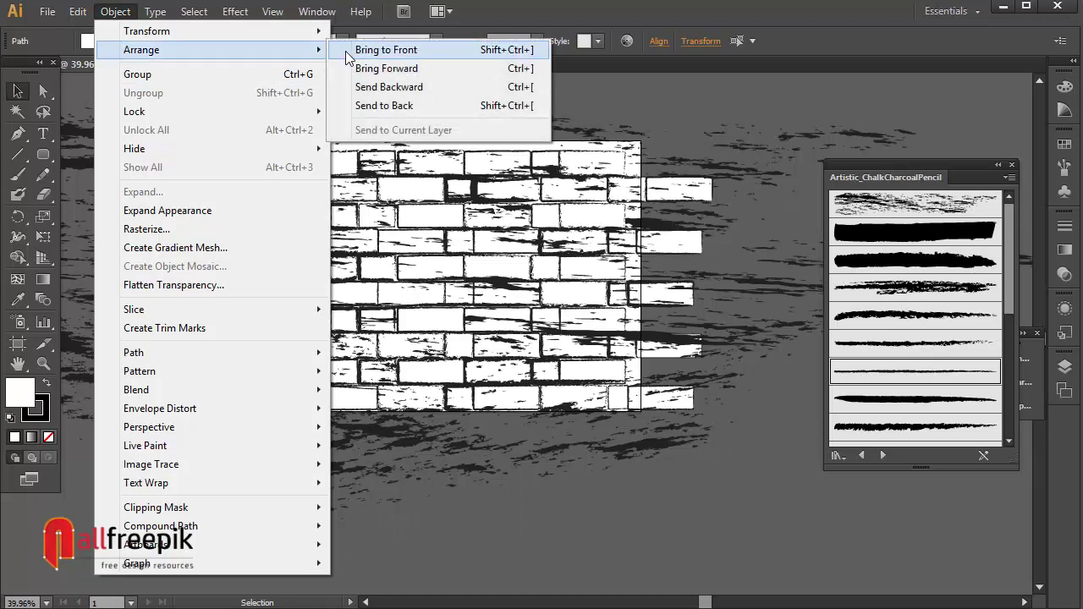
pyautogui.click(386, 49)
pyautogui.click(734, 533)
# Step: Bring the second brick in the tenth row to the front of the texture
pyautogui.scroll(-1, 671, 532)
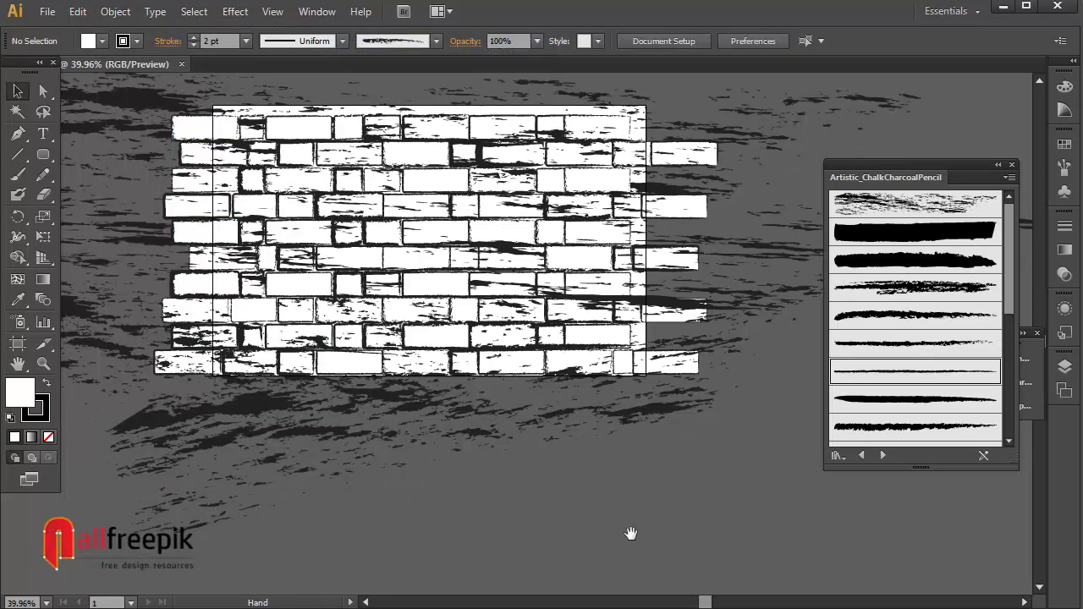
pyautogui.click(260, 362)
pyautogui.rightClick(266, 360)
pyautogui.moveTo(339, 323)
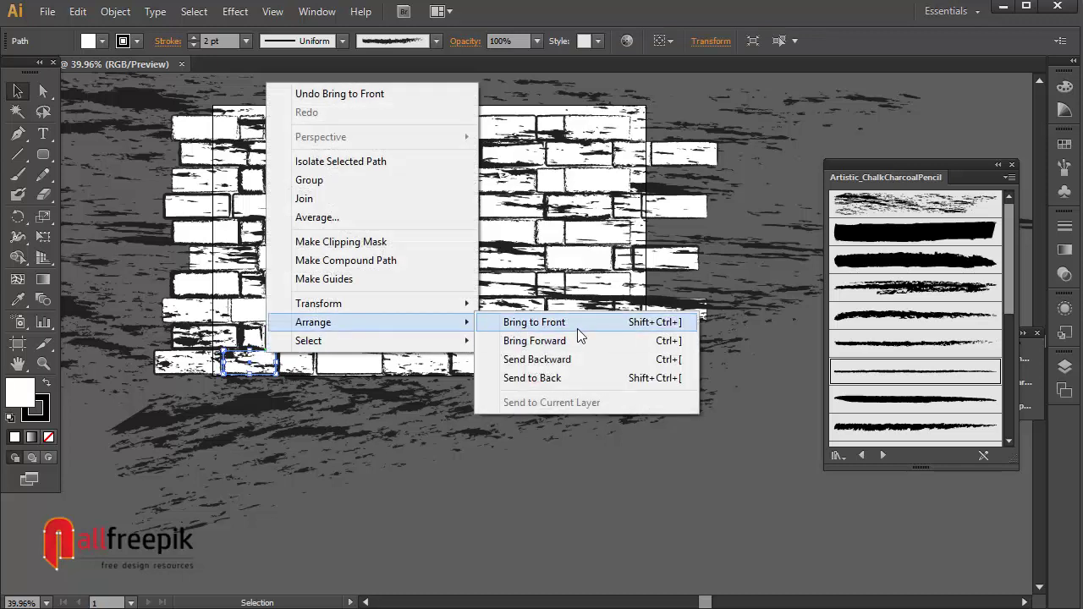
pyautogui.click(558, 328)
pyautogui.click(640, 515)
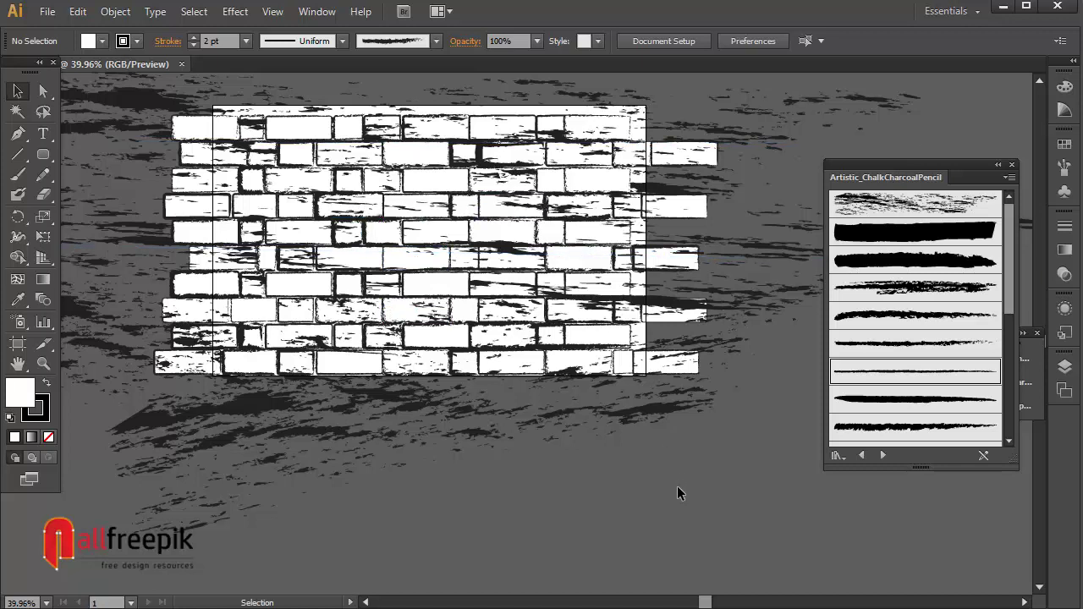
# Step: Bring the last brick in the first row to the front of the texture
pyautogui.press('space')
pyautogui.moveTo(665, 492); pyautogui.dragTo(661, 496)
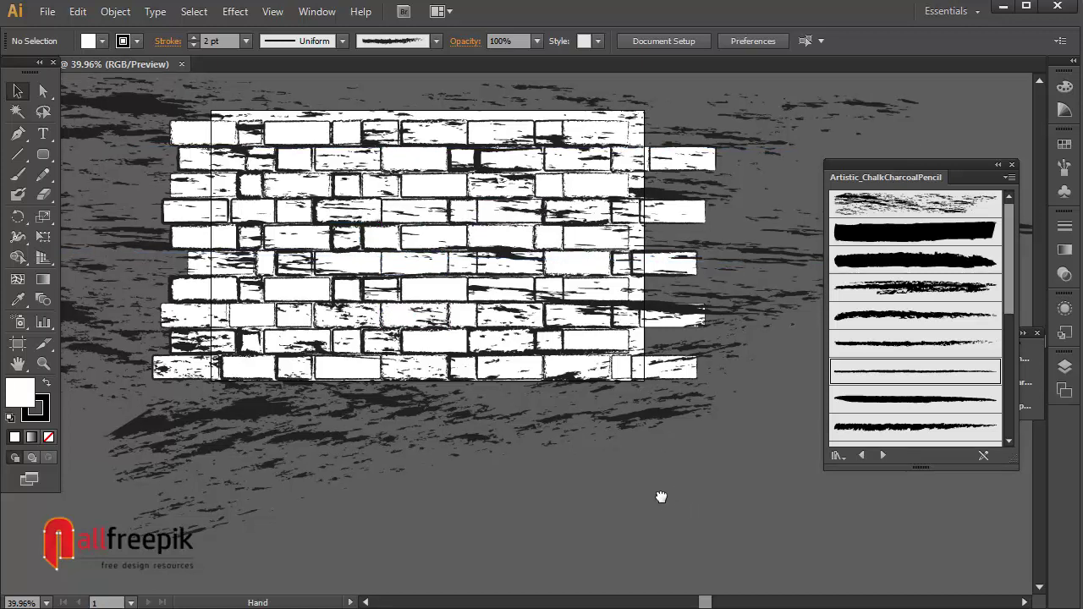
pyautogui.rightClick(624, 130)
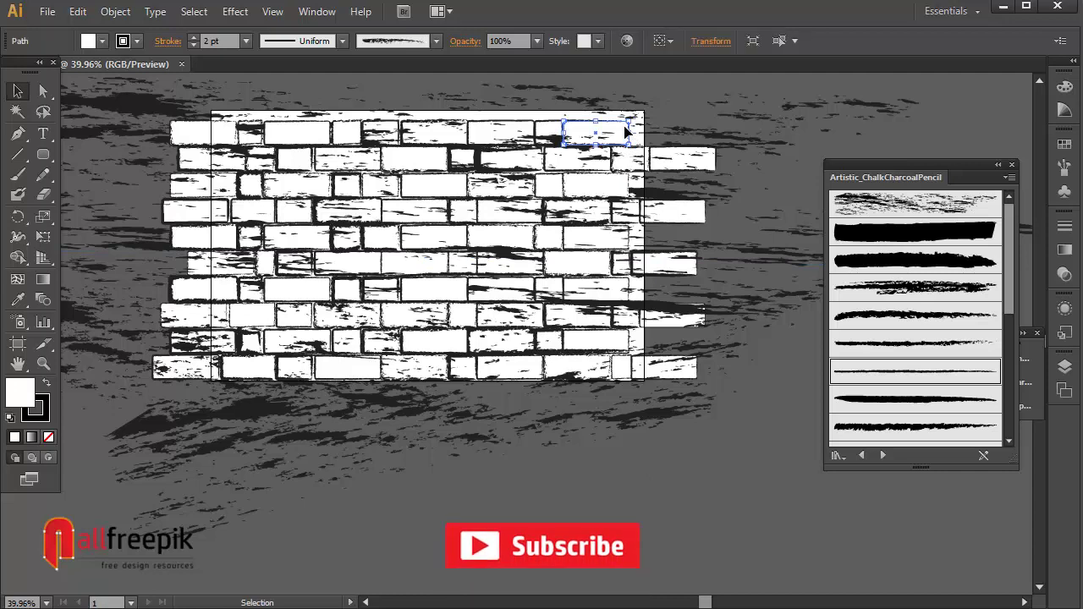
pyautogui.moveTo(724, 368)
pyautogui.click(863, 367)
pyautogui.click(735, 518)
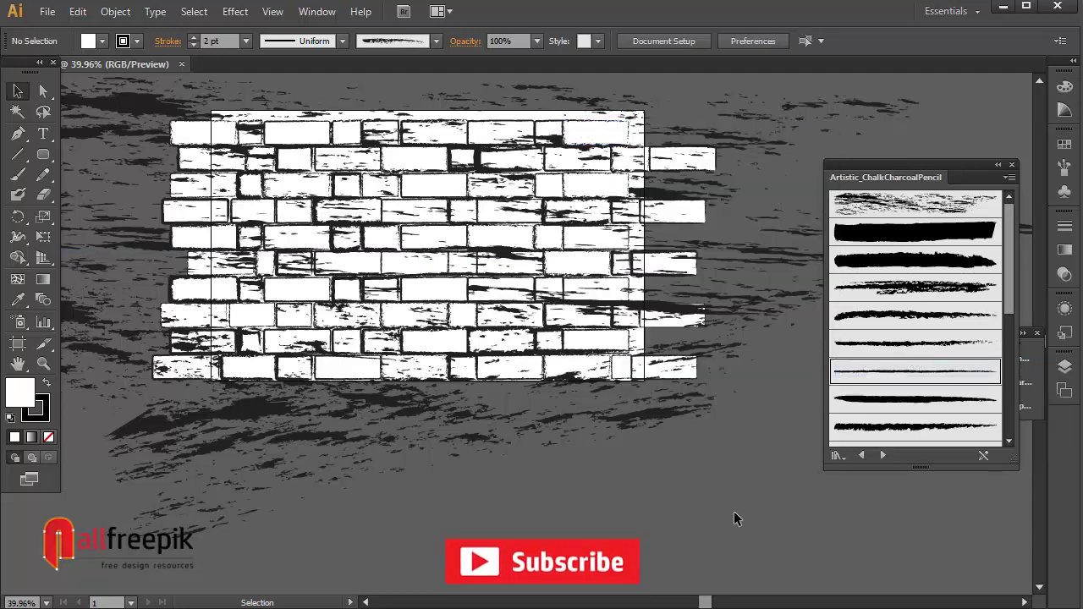
# Step: Apply the charcoal brush with the broken tail to the narrow brick near the end of row ten, after undoing a trial of a thicker brush
pyautogui.press('space')
pyautogui.moveTo(740, 515); pyautogui.dragTo(759, 505)
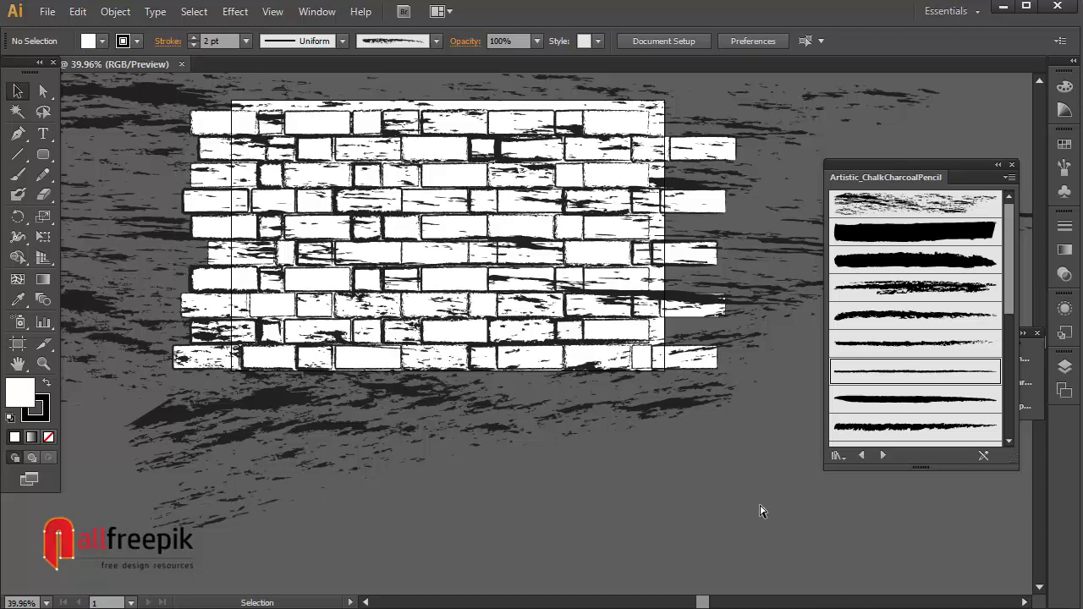
pyautogui.press('ctrl')
pyautogui.click(640, 352)
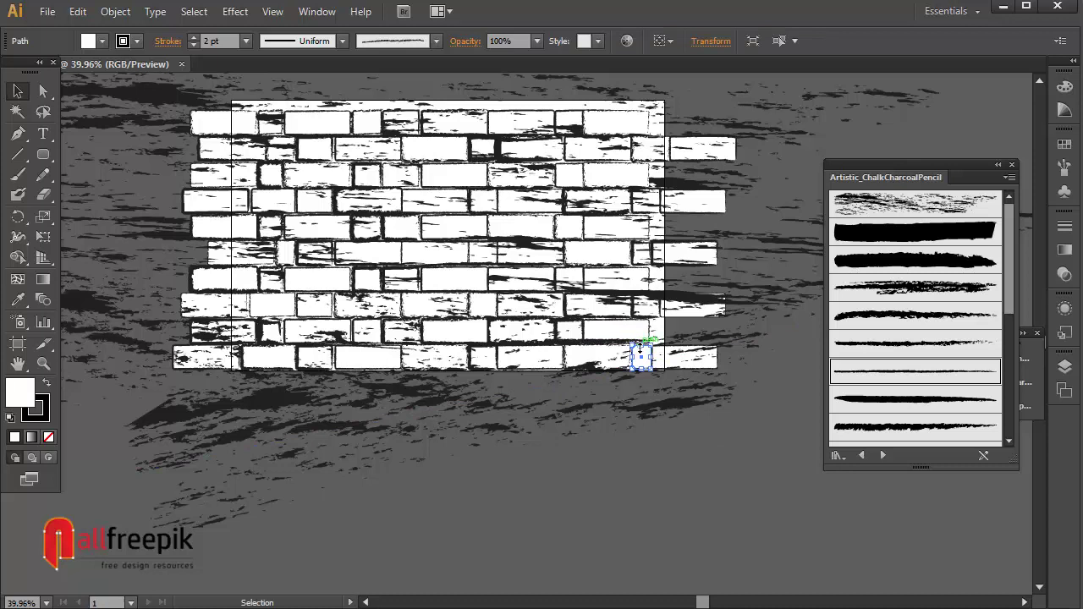
pyautogui.click(880, 428)
pyautogui.click(708, 501)
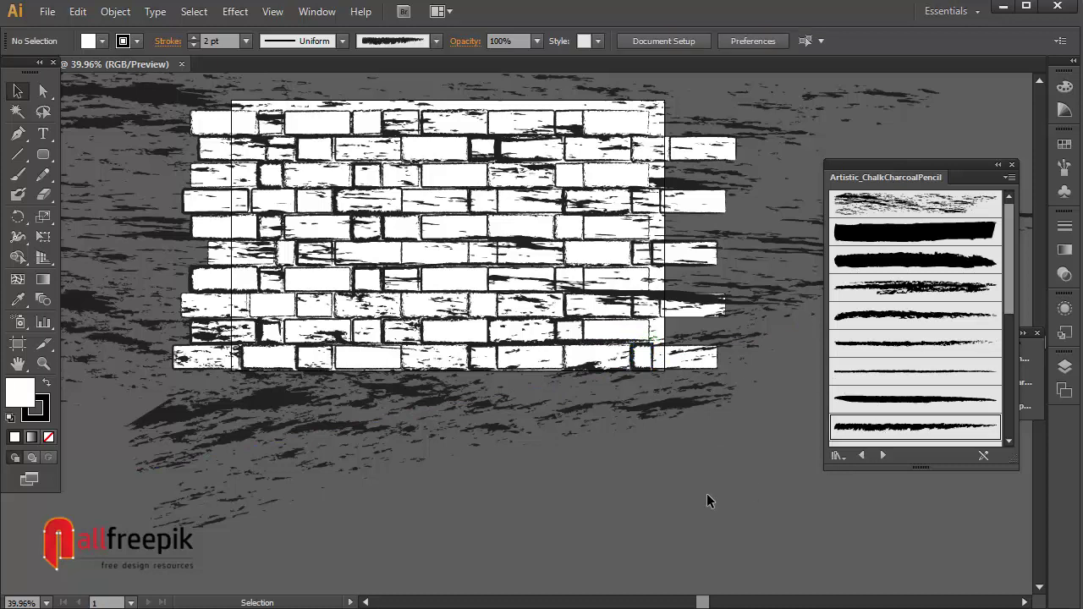
pyautogui.hotkey('ctrl', 'z')
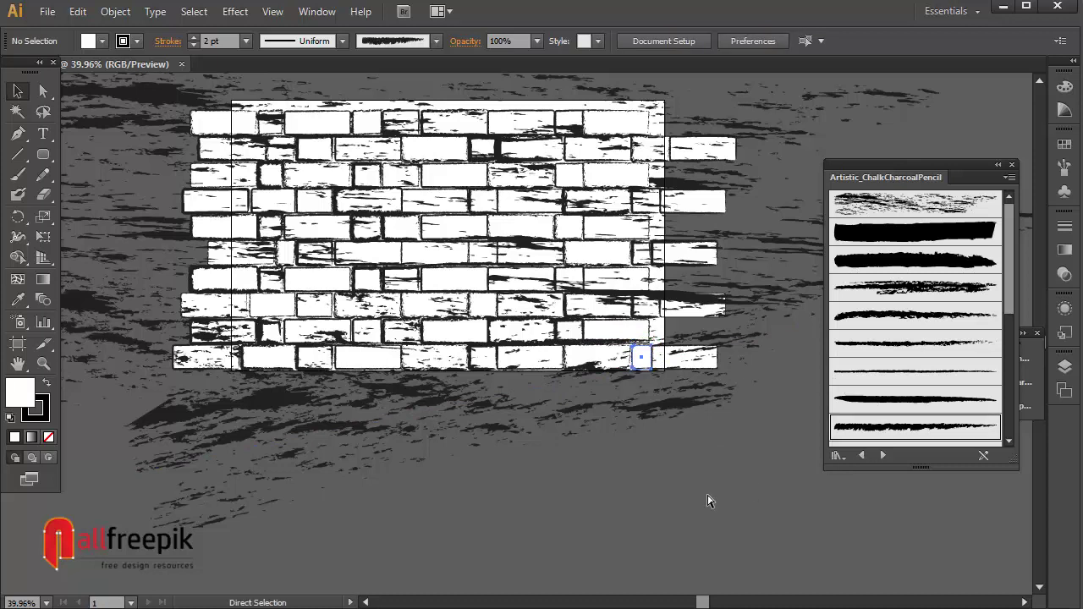
pyautogui.click(918, 354)
pyautogui.click(756, 491)
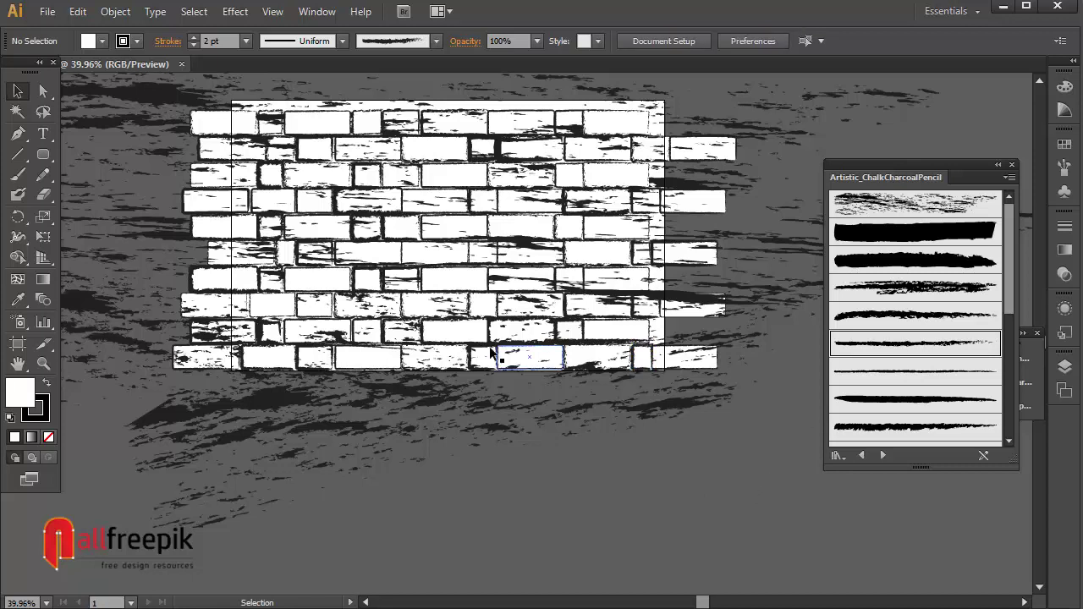
# Step: Change the outline of the fourth brick in the fifth row to the thinnest charcoal line brush
pyautogui.click(522, 389)
pyautogui.click(595, 528)
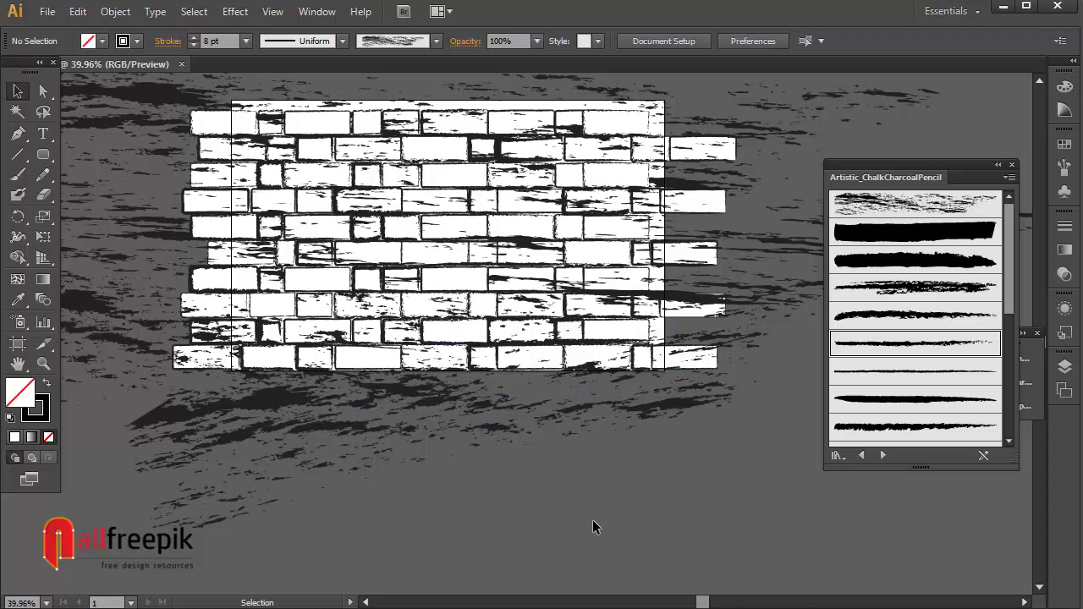
pyautogui.click(367, 227)
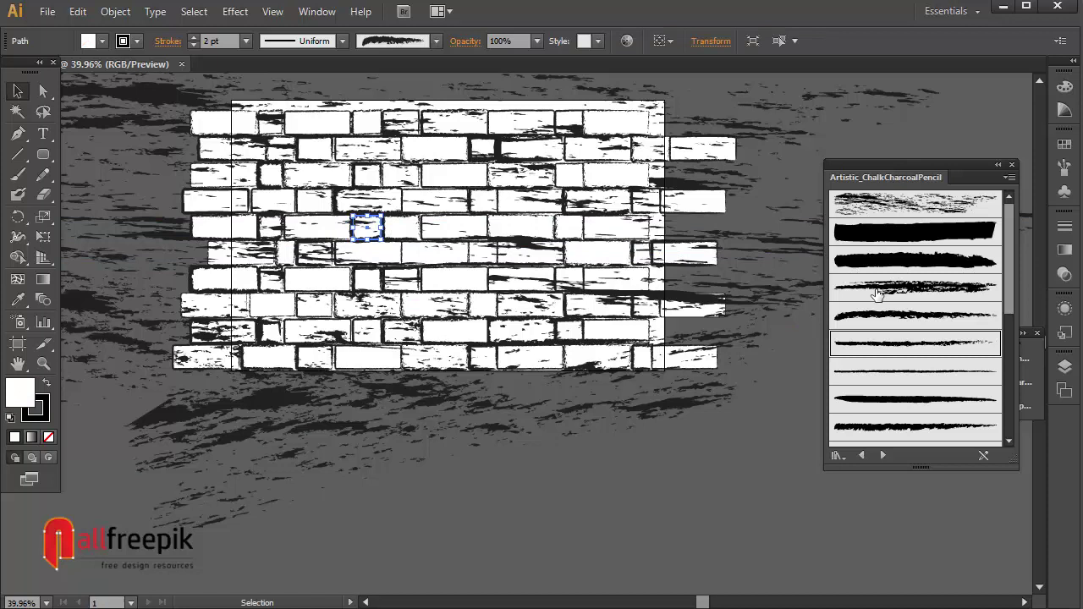
pyautogui.click(901, 373)
pyautogui.click(613, 514)
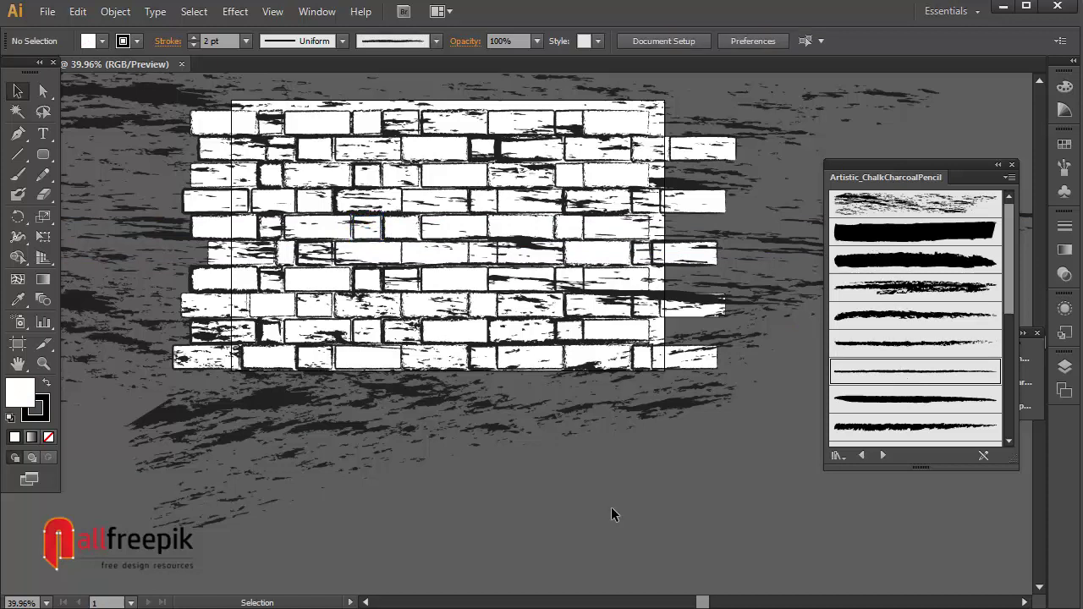
pyautogui.moveTo(584, 508); pyautogui.dragTo(586, 528)
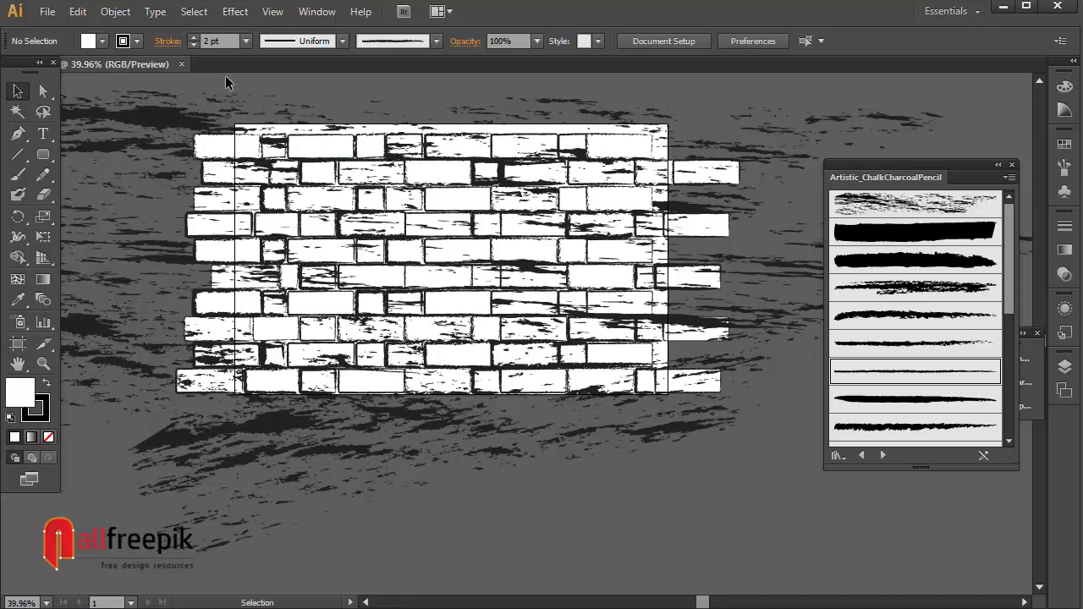
# Step: Draw a rectangle over the brick wall, slightly inside the artboard, and use it as a clipping mask for all the artwork
pyautogui.moveTo(43, 155); pyautogui.dragTo(100, 154)
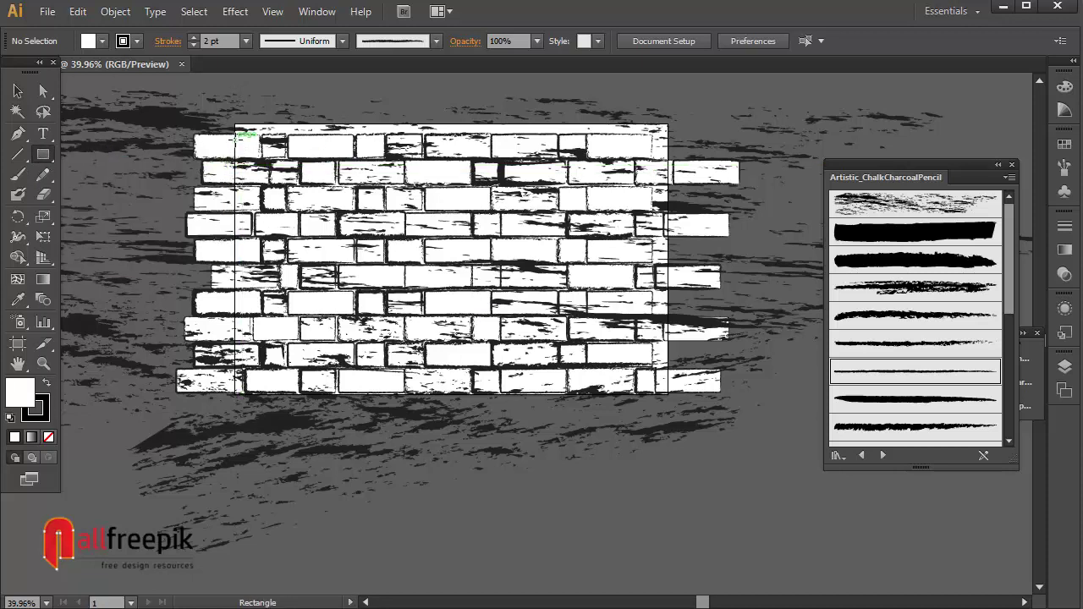
pyautogui.moveTo(235, 126); pyautogui.dragTo(659, 382)
pyautogui.press('v')
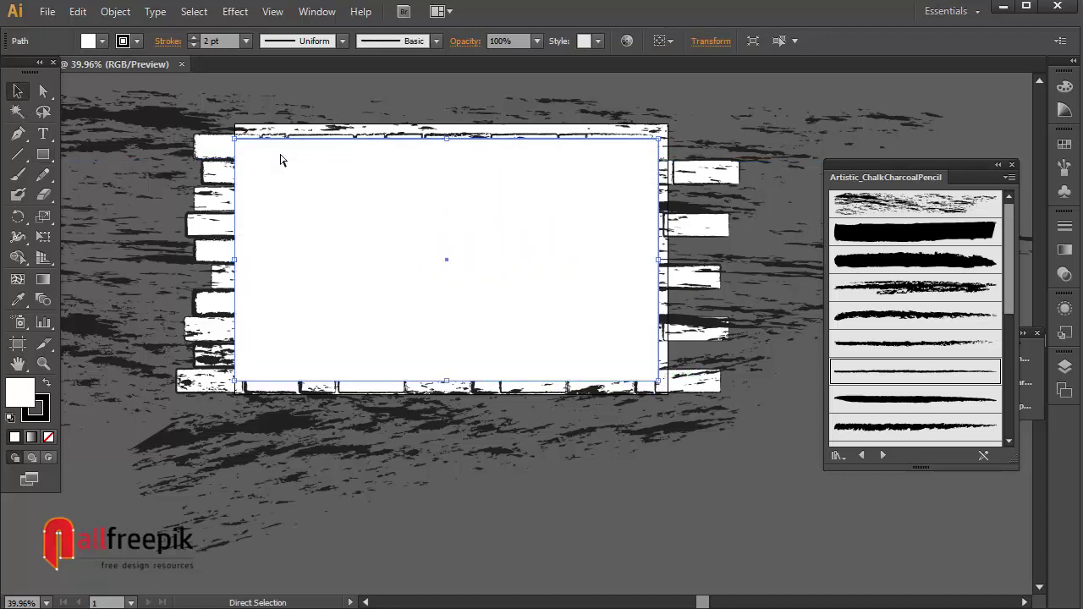
pyautogui.hotkey('ctrl', 'a')
pyautogui.rightClick(456, 208)
pyautogui.click(529, 345)
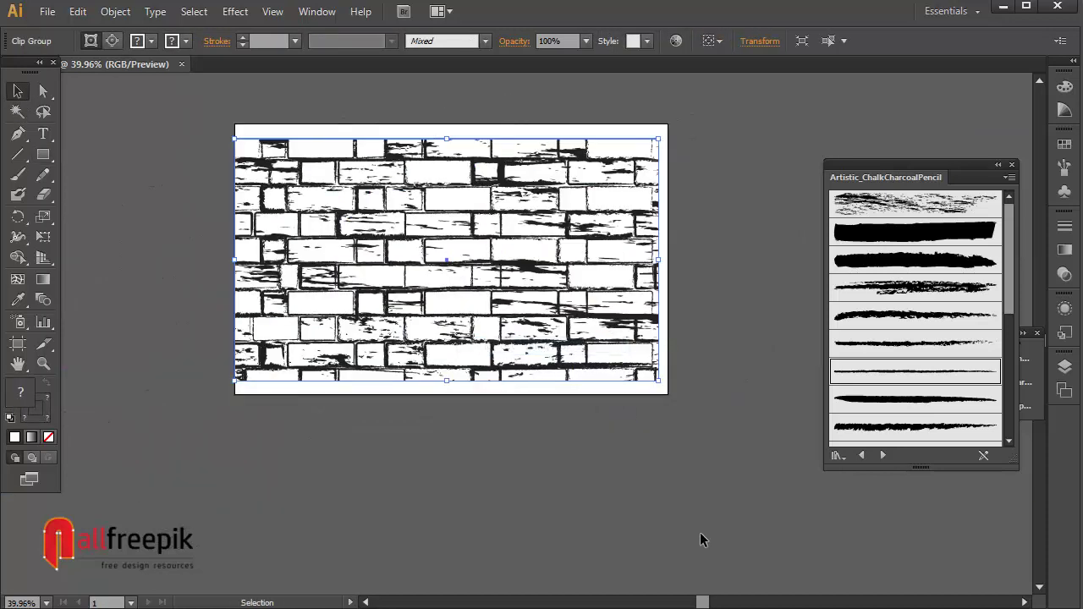
pyautogui.click(701, 536)
# Step: Collapse the chalk-charcoal brush library and move it clear of the artboard
pyautogui.moveTo(197, 118); pyautogui.dragTo(622, 412)
pyautogui.click(999, 164)
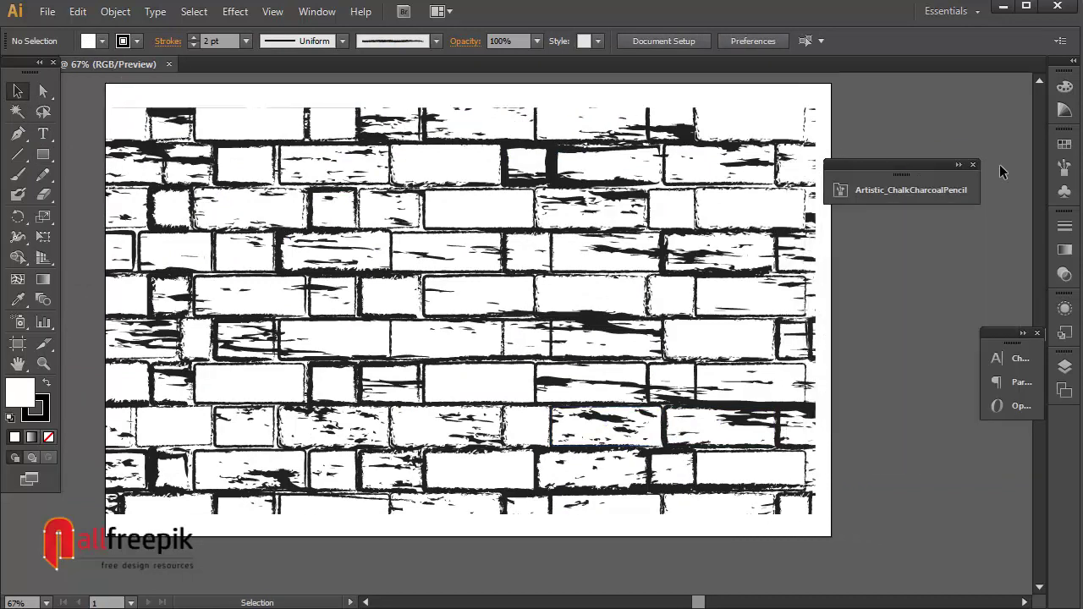
pyautogui.moveTo(918, 169); pyautogui.dragTo(946, 106)
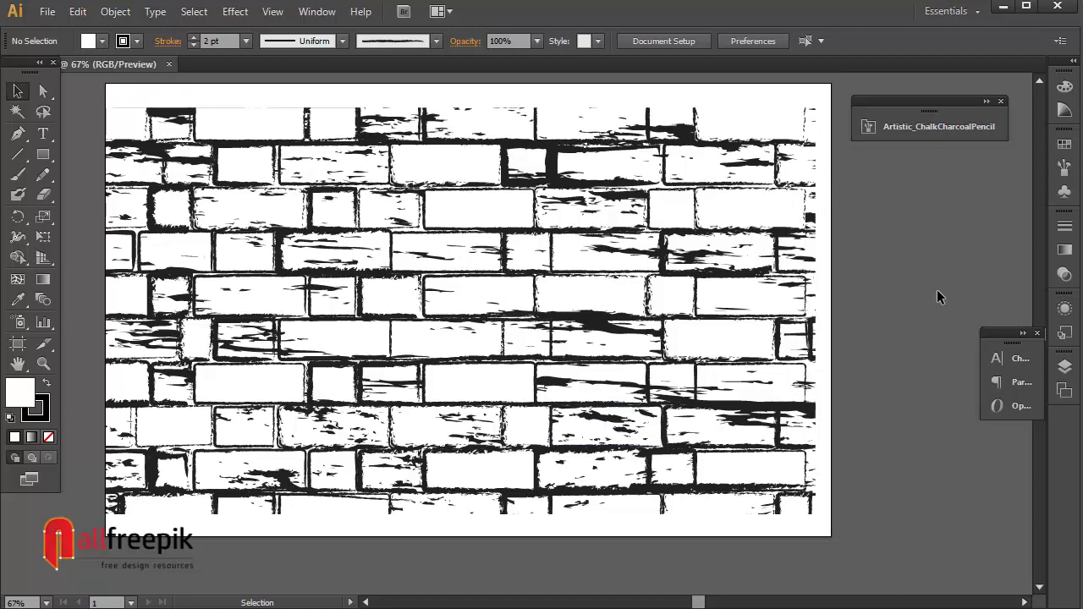
# Step: Extend the clipping rectangle's top edge above the first brick row, its bottom edge slightly downward, and move its left edge inside the artboard
pyautogui.click(43, 91)
pyautogui.moveTo(273, 113); pyautogui.dragTo(275, 100)
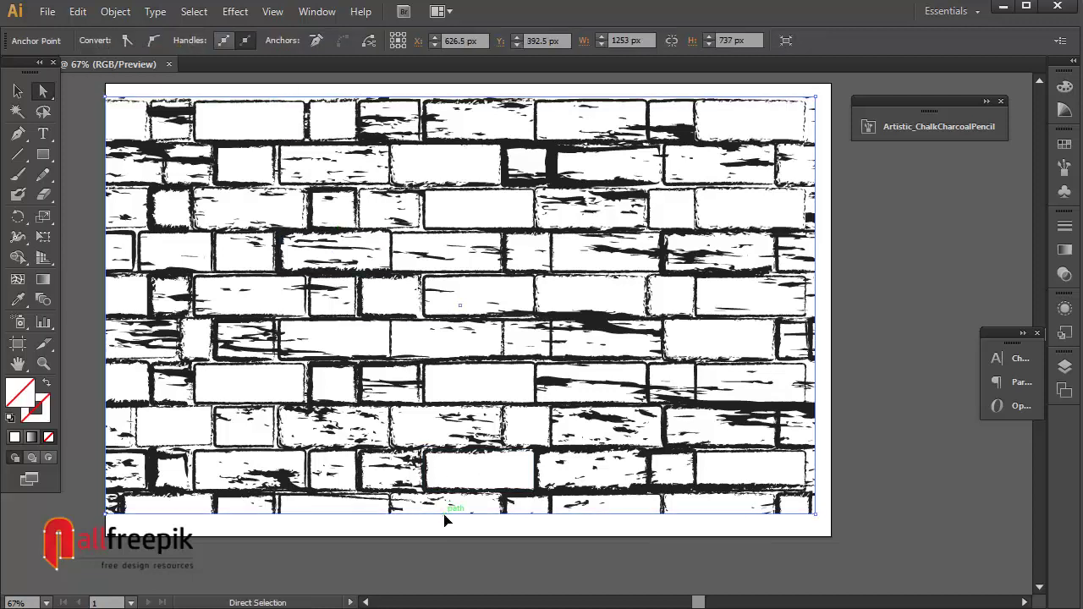
pyautogui.moveTo(445, 515)
pyautogui.mouseDown()
pyautogui.moveTo(449, 530)
pyautogui.moveTo(446, 516)
pyautogui.mouseUp()
pyautogui.click(927, 512)
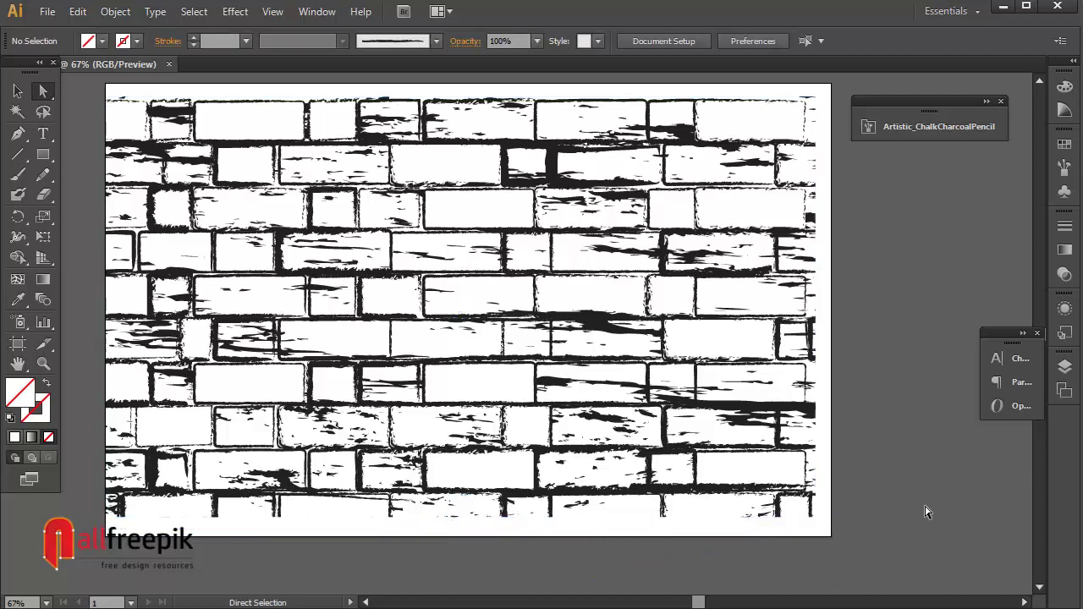
pyautogui.moveTo(106, 294); pyautogui.dragTo(116, 292)
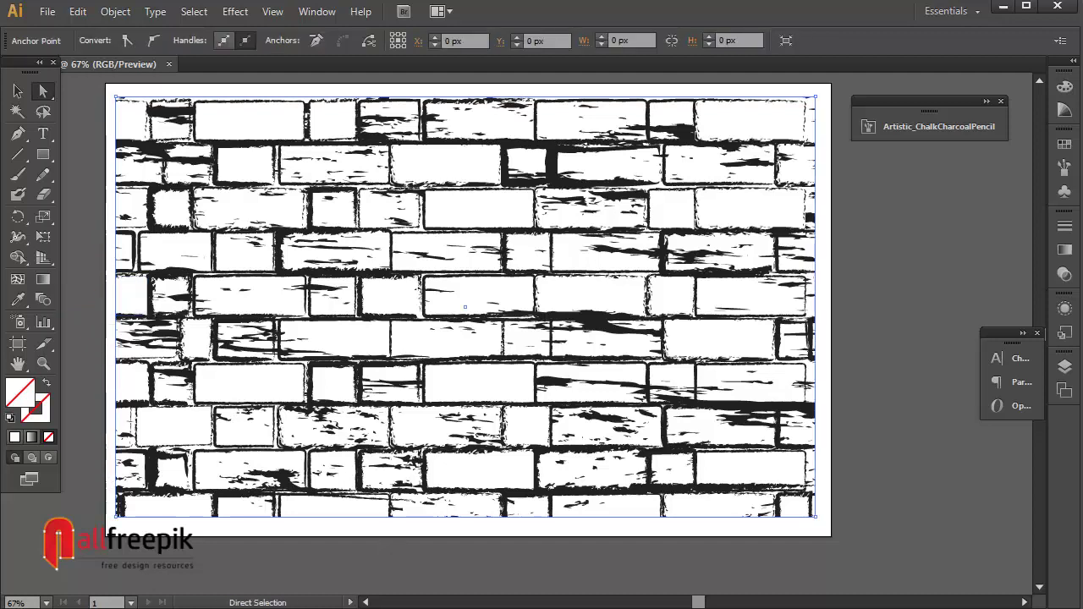
pyautogui.click(880, 319)
# Step: Examine the whole clipped brick wall against the margins of the artboard
pyautogui.keyDown('ctrl'); pyautogui.keyDown('alt'); pyautogui.click(873, 319); pyautogui.keyUp('alt'); pyautogui.keyUp('ctrl')
pyautogui.keyDown('ctrl'); pyautogui.keyDown('alt'); pyautogui.click(872, 319); pyautogui.keyUp('alt'); pyautogui.keyUp('ctrl')
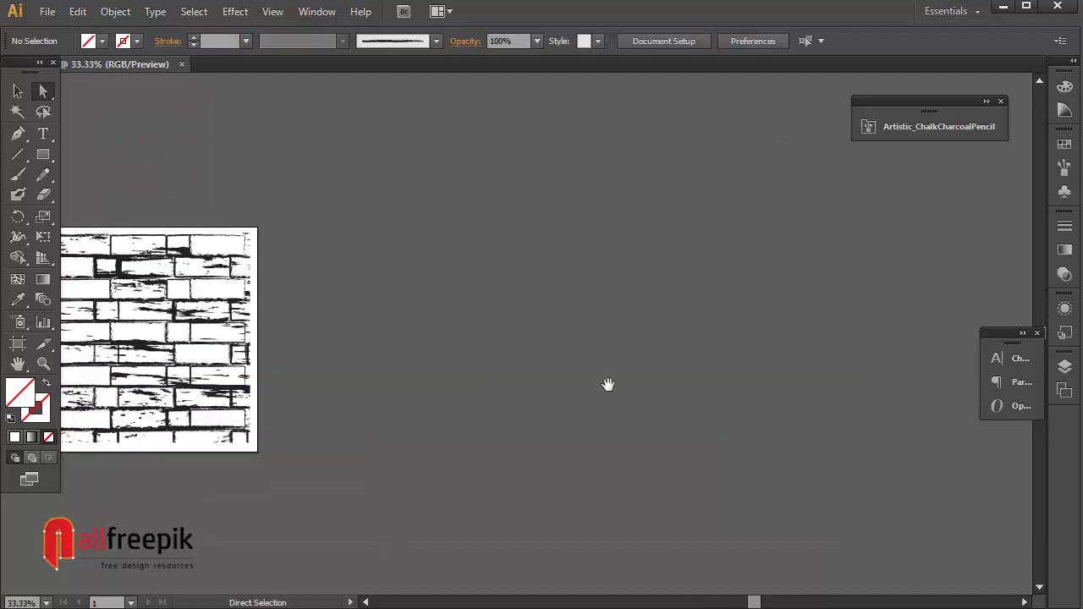
pyautogui.moveTo(607, 385); pyautogui.dragTo(773, 408)
pyautogui.click(17, 90)
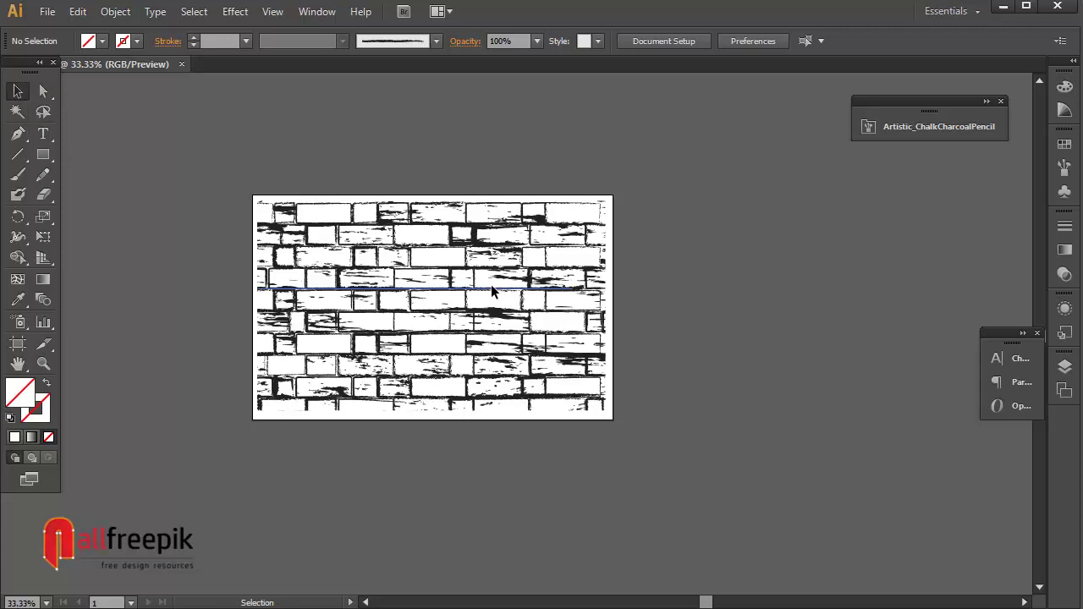
pyautogui.press('z')
pyautogui.moveTo(233, 175); pyautogui.dragTo(712, 465)
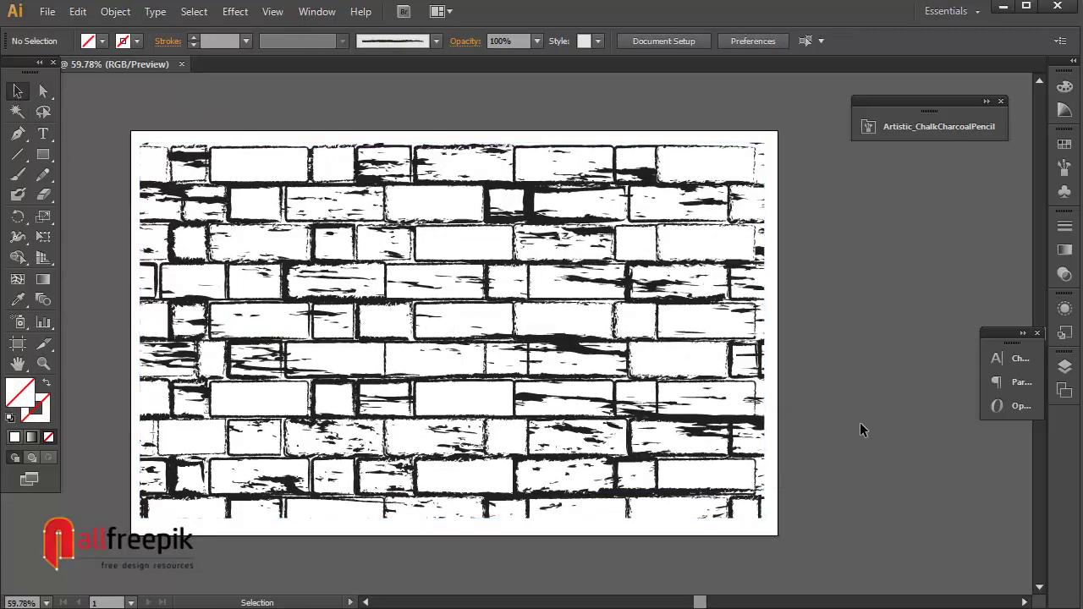